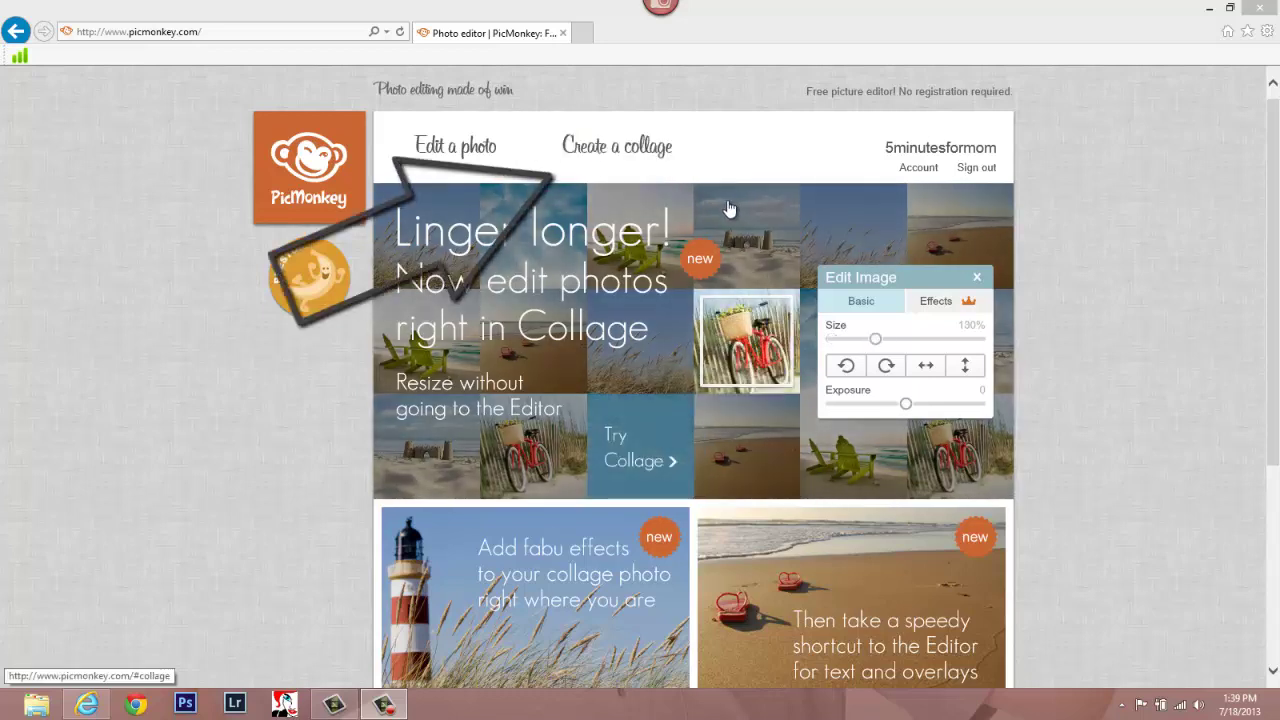
- Start a collage with photos from the computer and place them in the outer cells of a three-by-three grid, leaving the centre empty
click(630, 156)
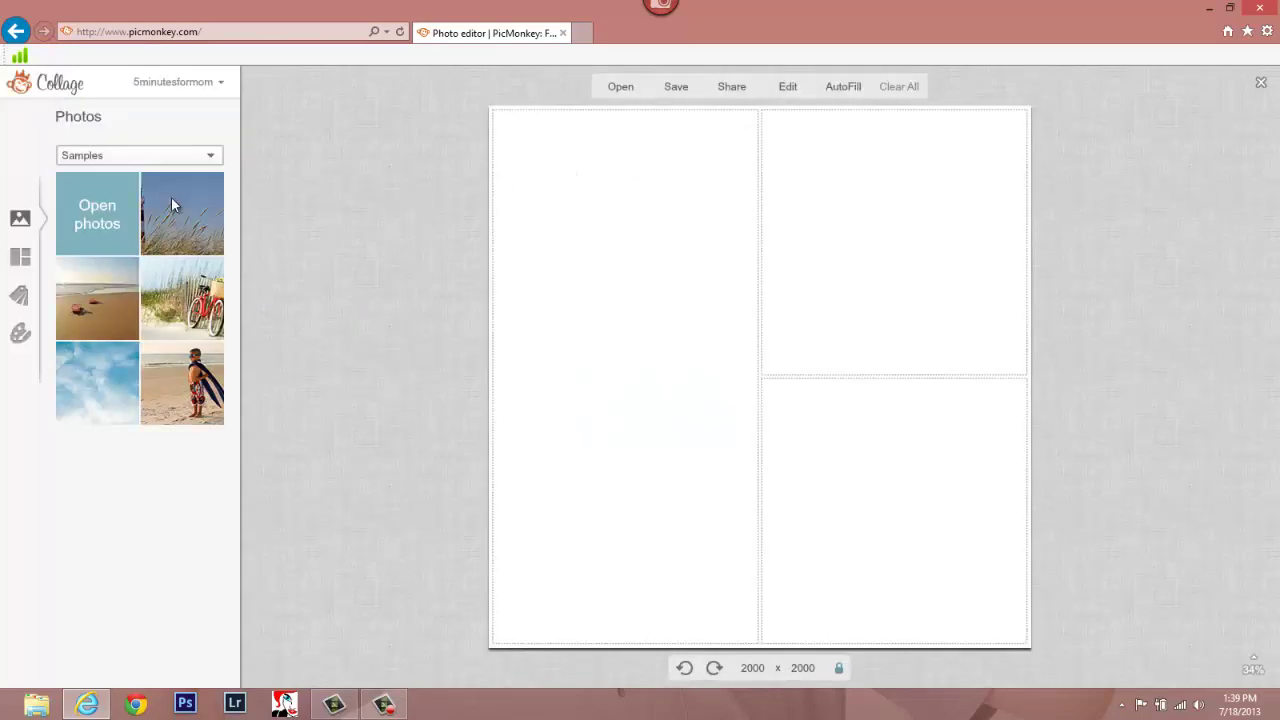
click(97, 213)
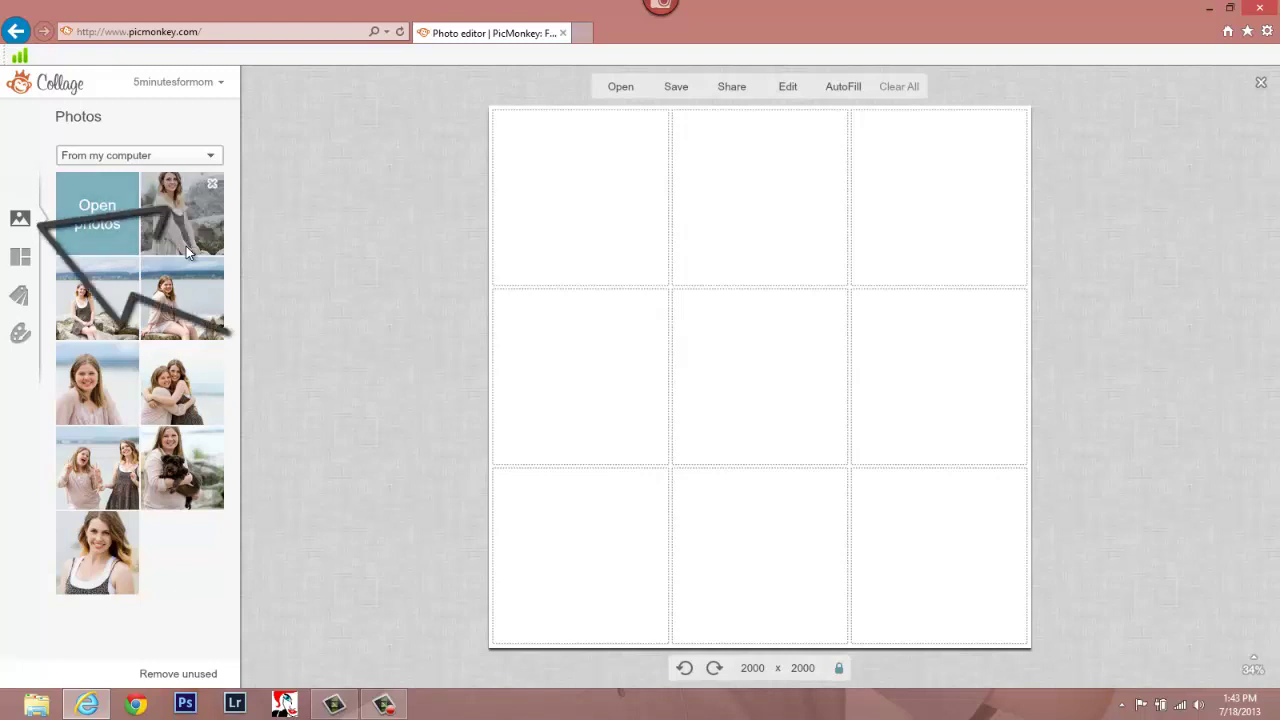
mouse_move(188, 256)
mouse_down()
mouse_move(551, 254)
mouse_move(701, 323)
mouse_move(883, 204)
mouse_move(930, 227)
mouse_up()
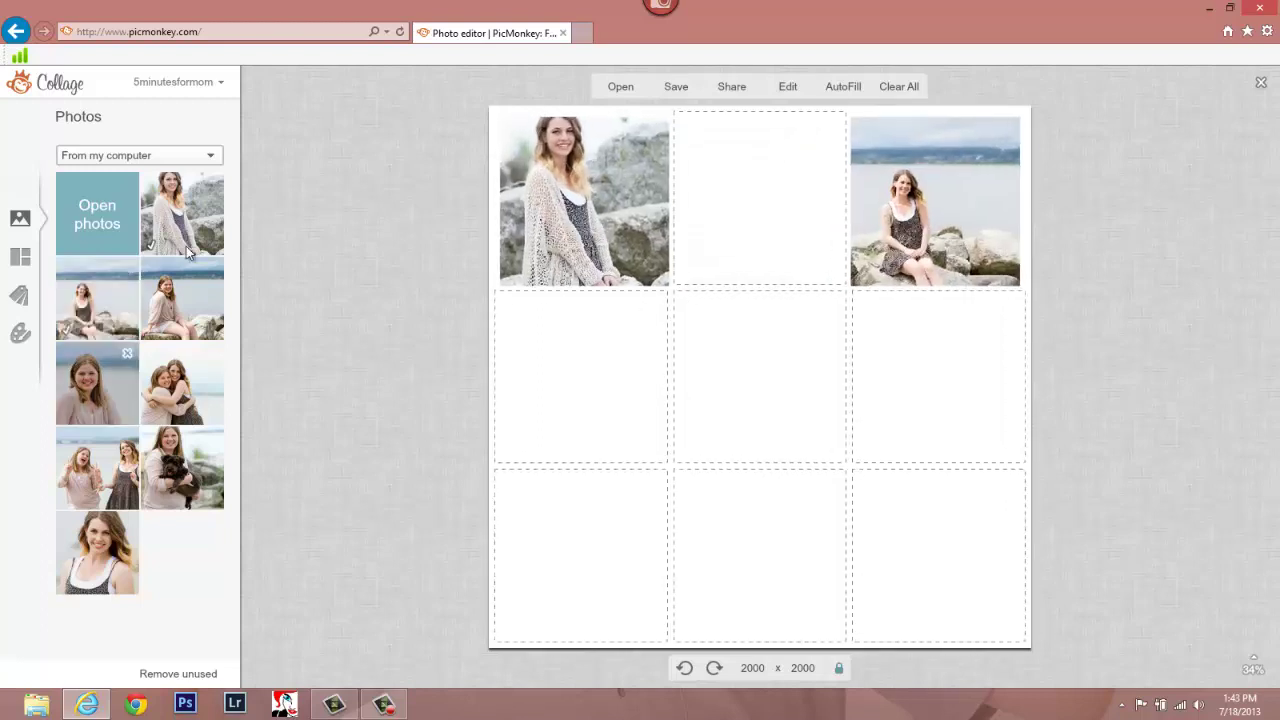
drag(109, 388, 778, 266)
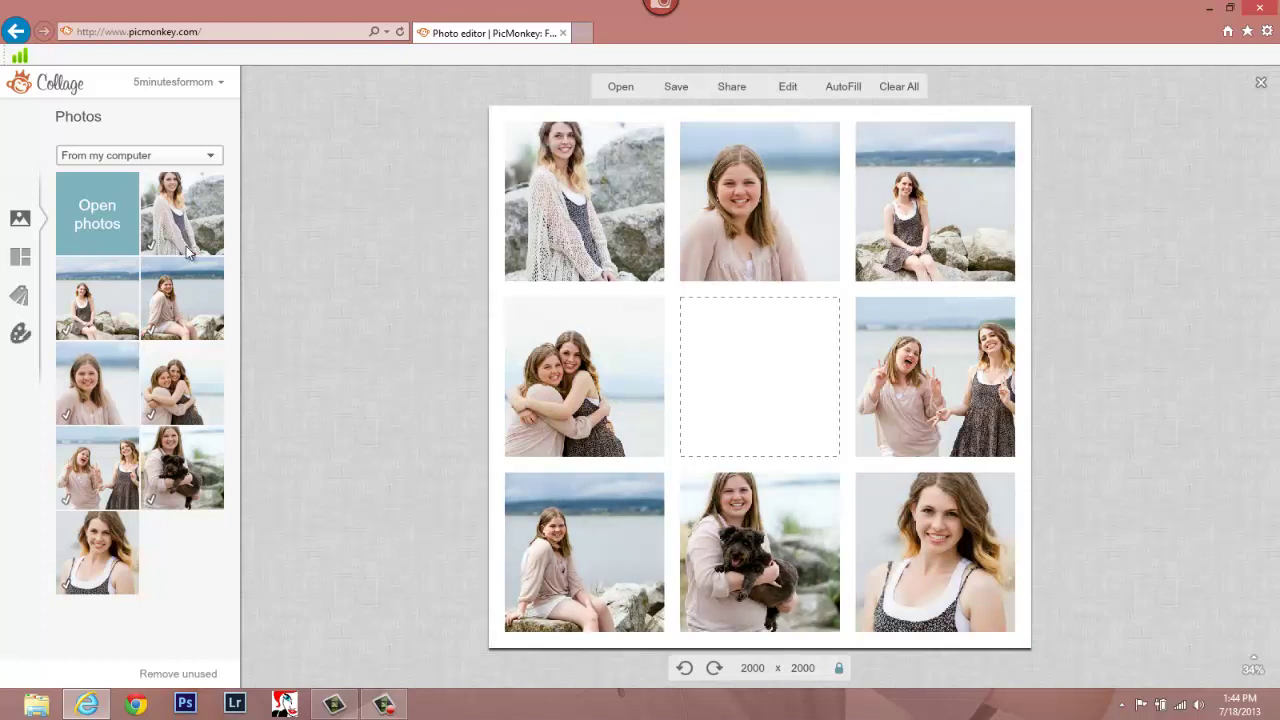
- Reduce the collage's background spacing to the minimum so the photos sit edge to edge
click(20, 333)
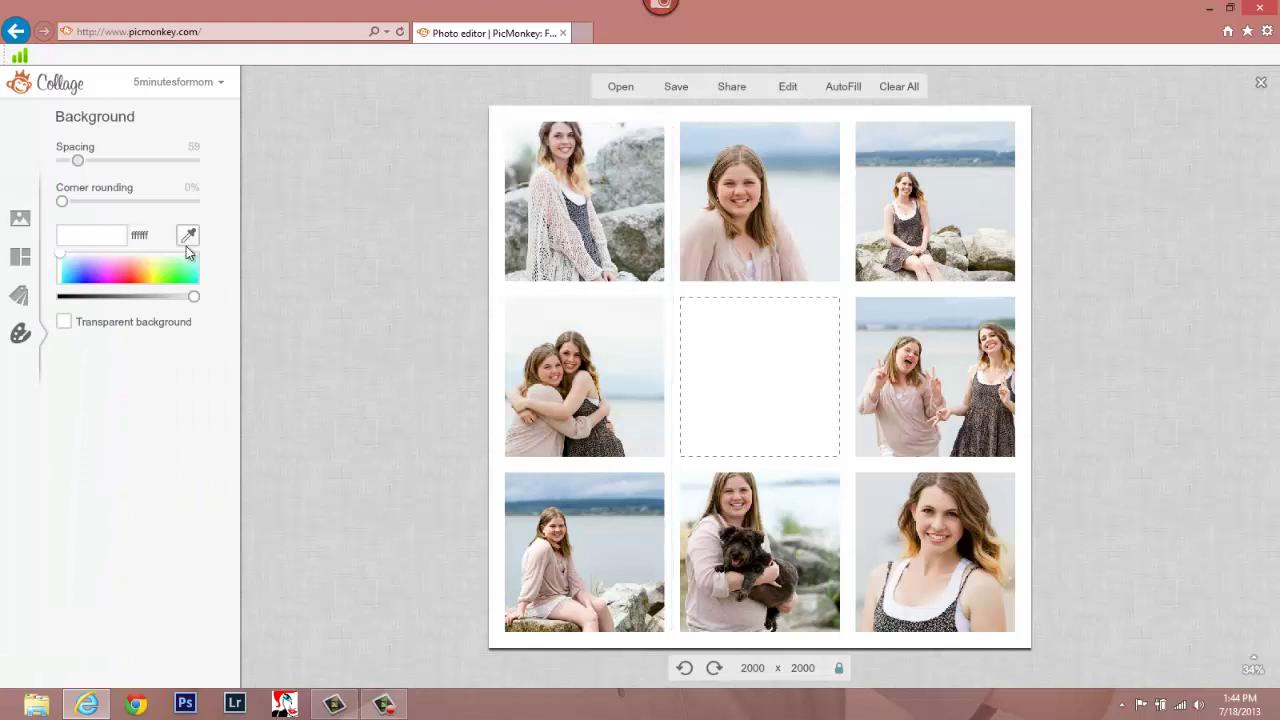
drag(78, 160, 62, 160)
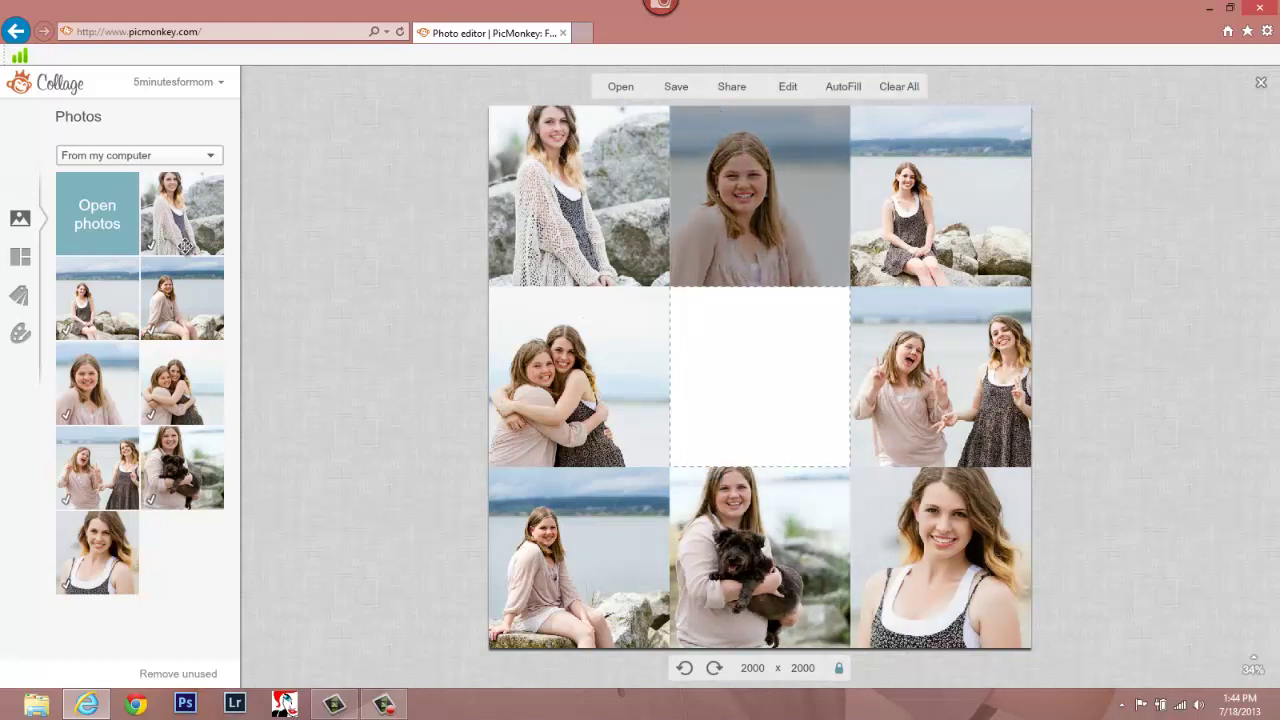
- Swap the top-middle and bottom-middle photos, and shift the top-left photo down within its cell to show the whole head
drag(185, 247, 770, 628)
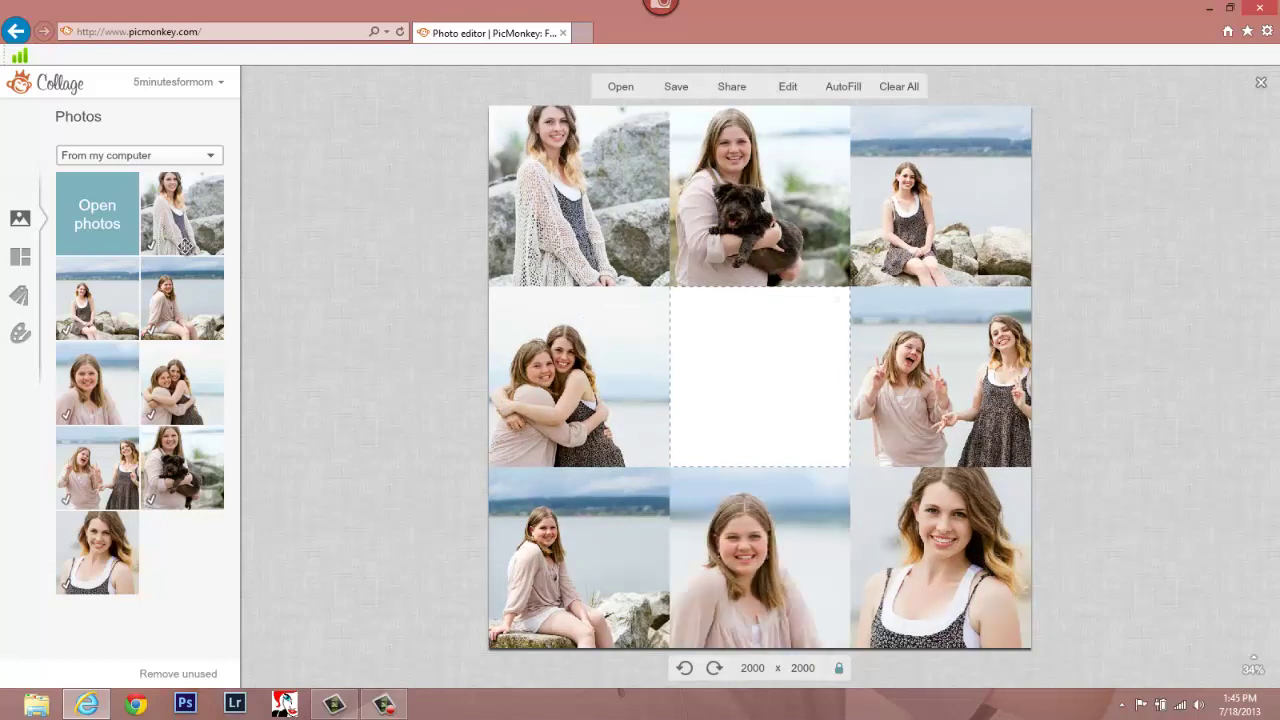
drag(580, 190, 577, 237)
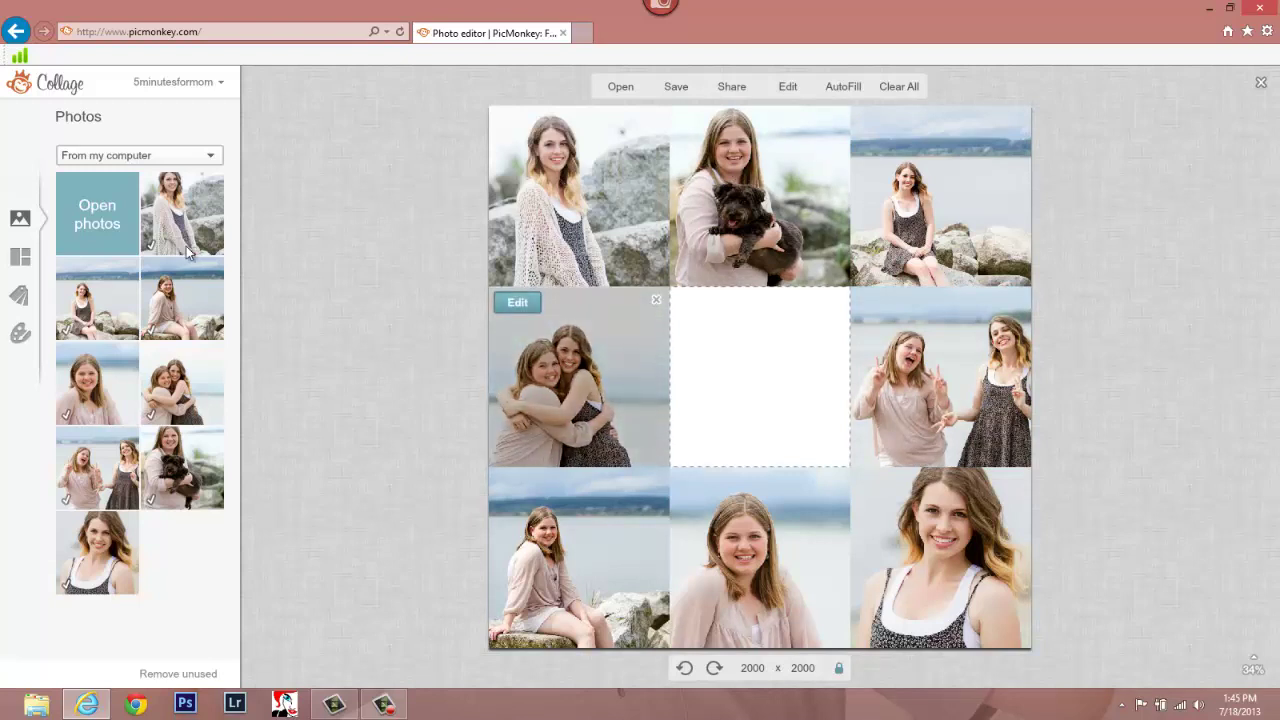
- Enlarge the hugging photo in the middle-left cell to 111% and finish editing it
click(517, 301)
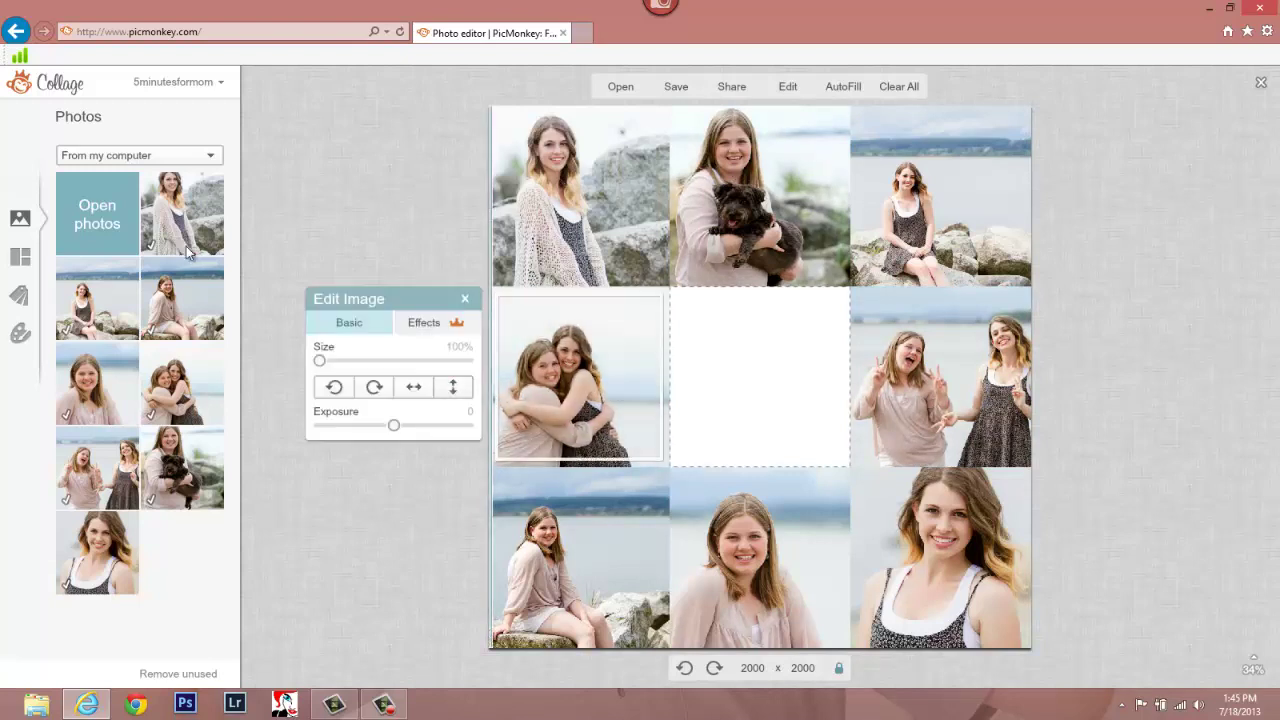
drag(319, 361, 335, 361)
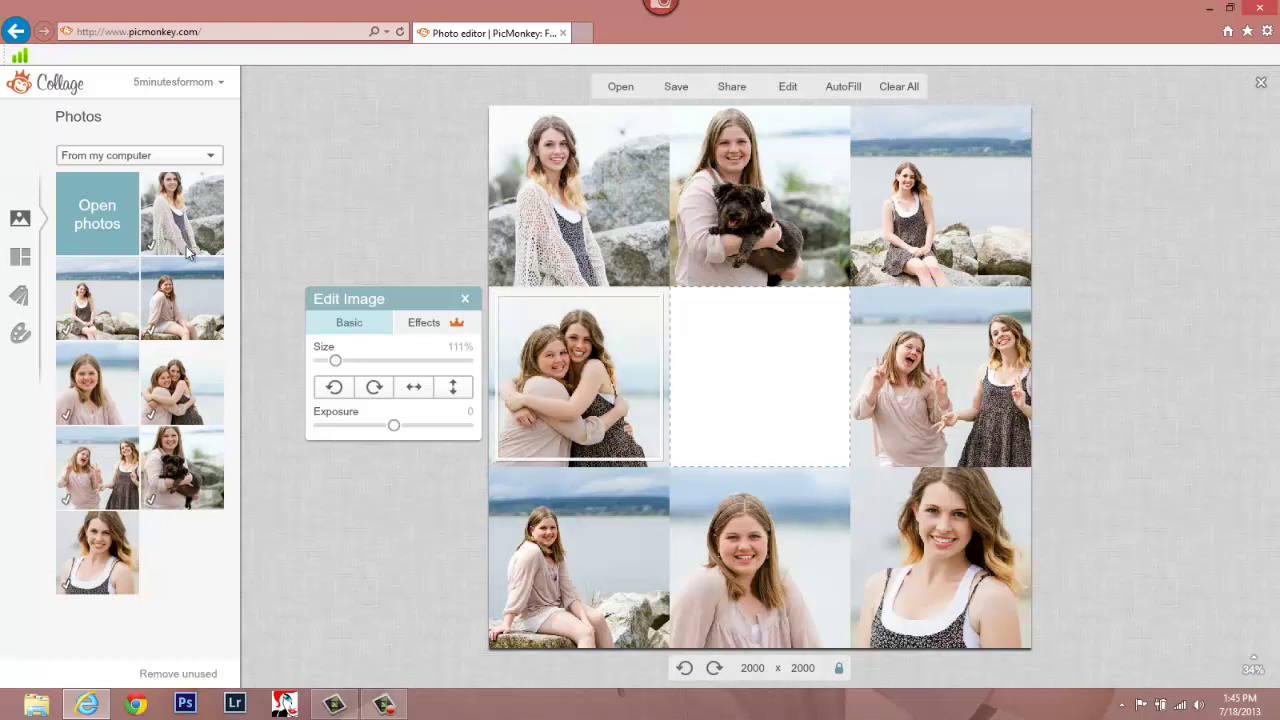
drag(394, 425, 393, 425)
click(465, 298)
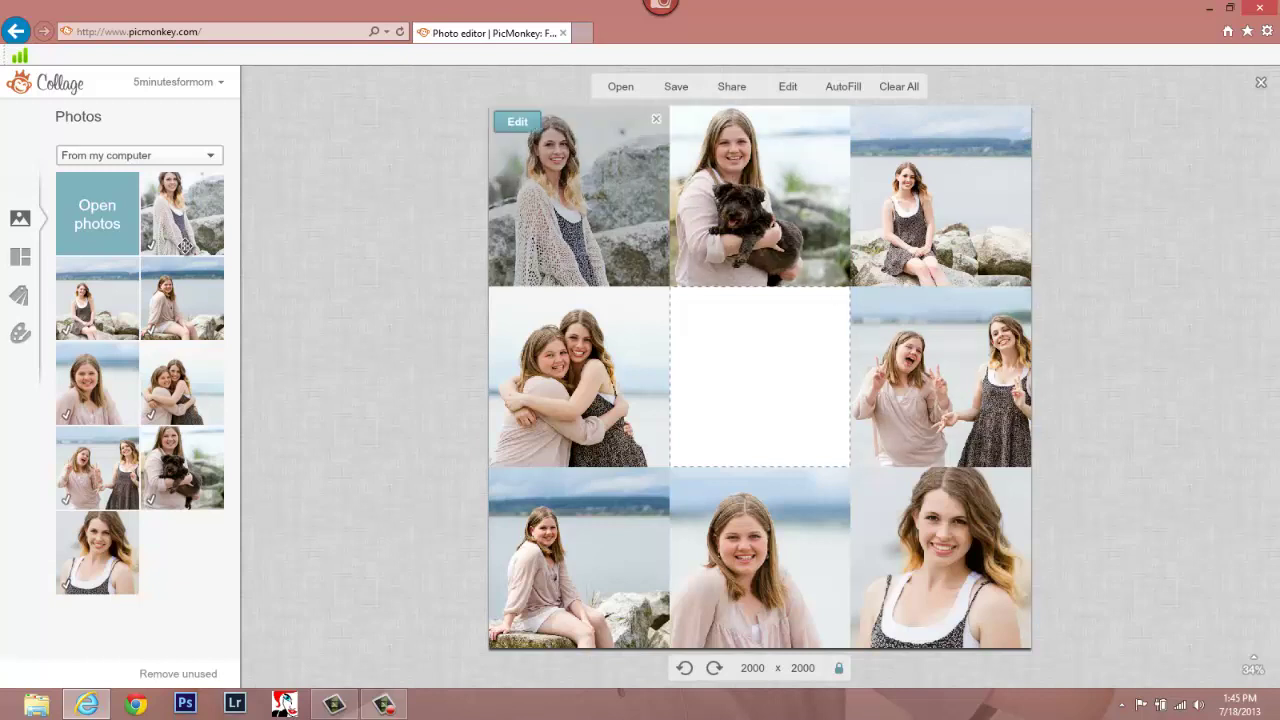
- Try the exposure adjustment and the Cross Process and Dusk effects on the top-left photo
click(517, 121)
drag(393, 425, 395, 425)
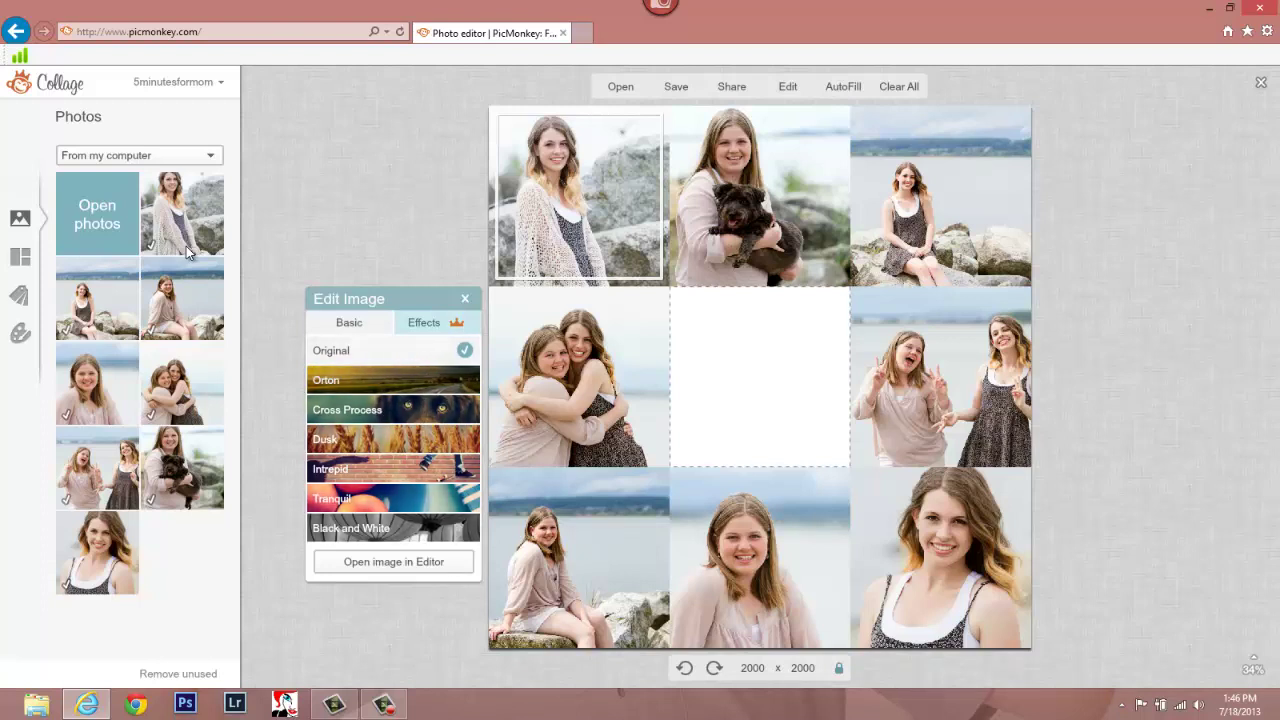
click(420, 409)
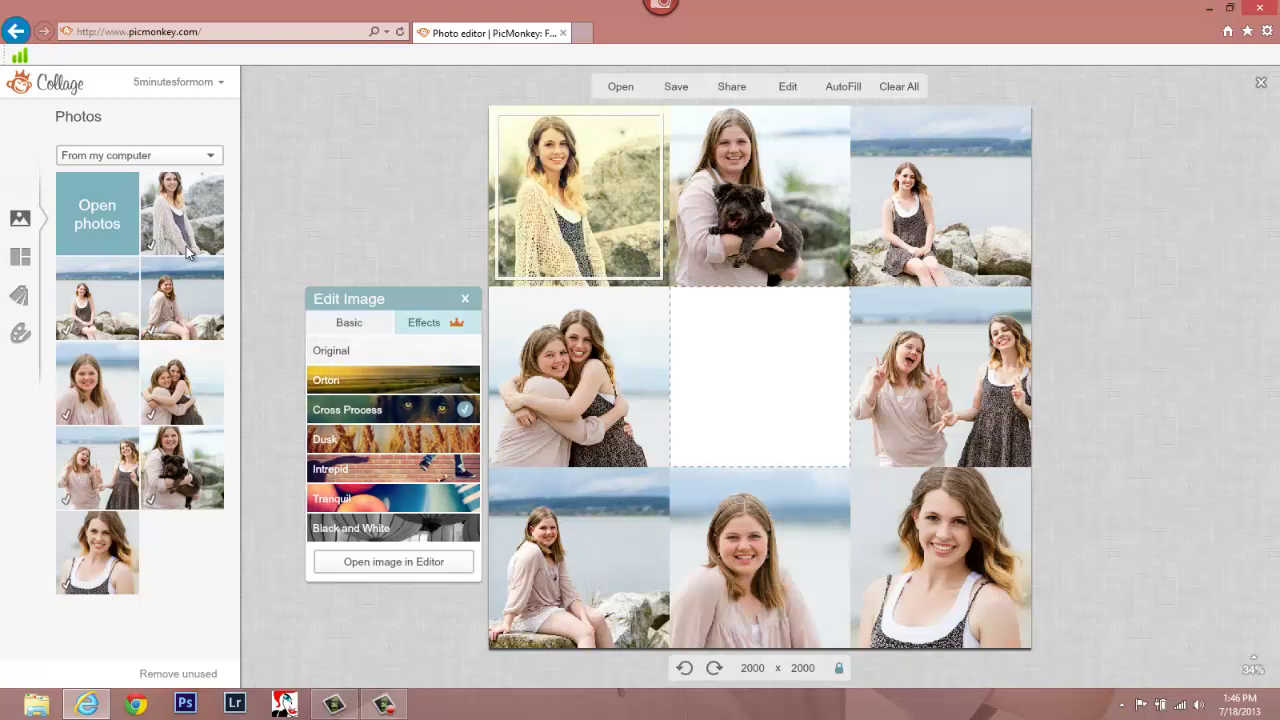
click(420, 439)
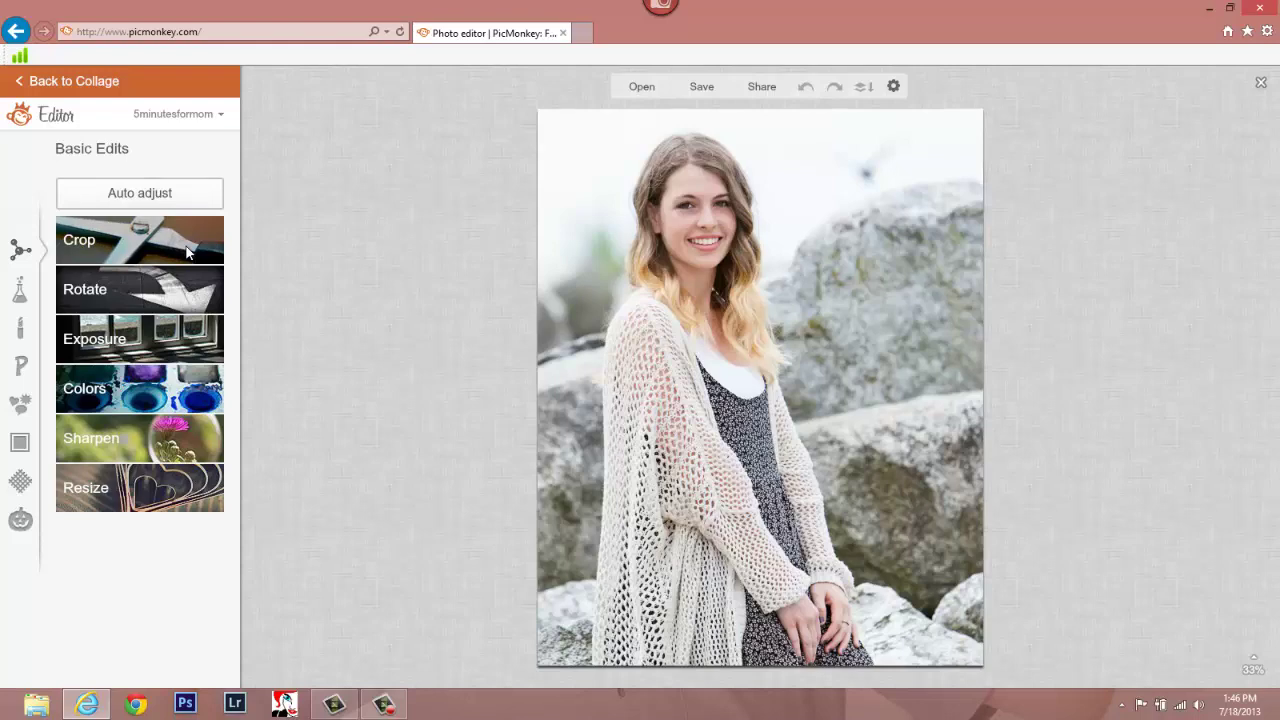
- Examine the crop options and the list of effects available for the top-left photo in the Editor
click(186, 253)
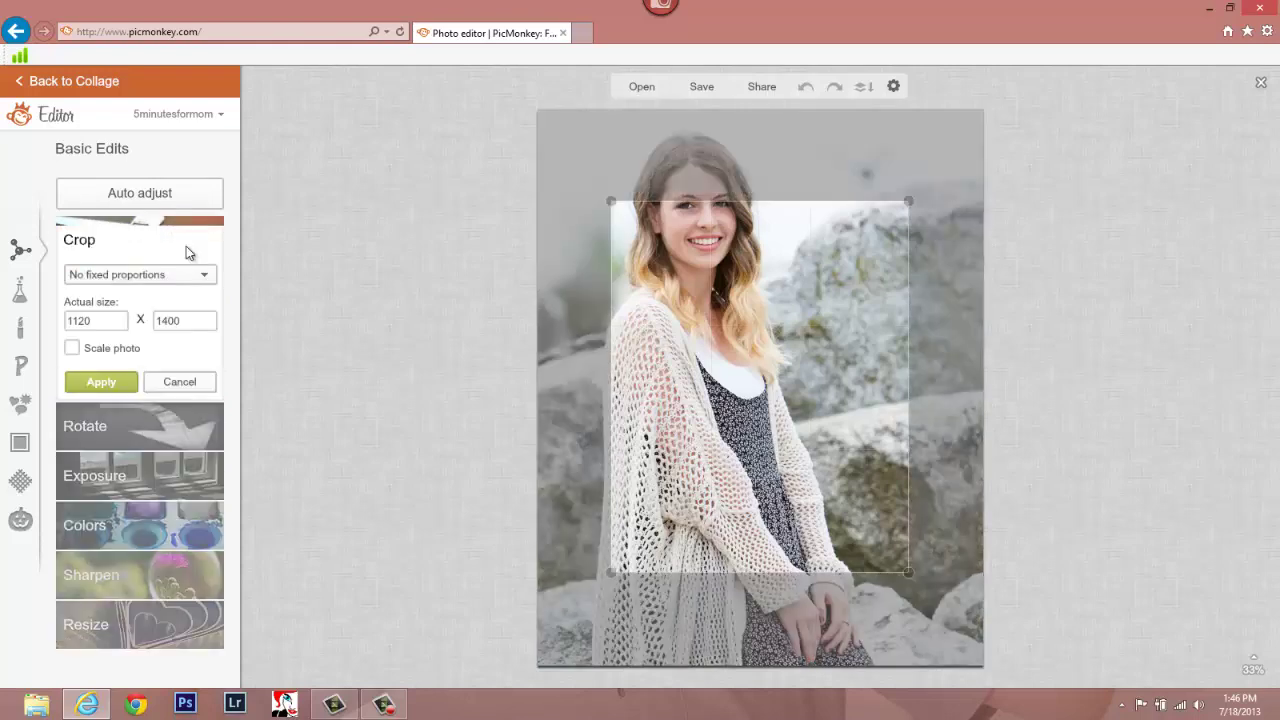
click(186, 253)
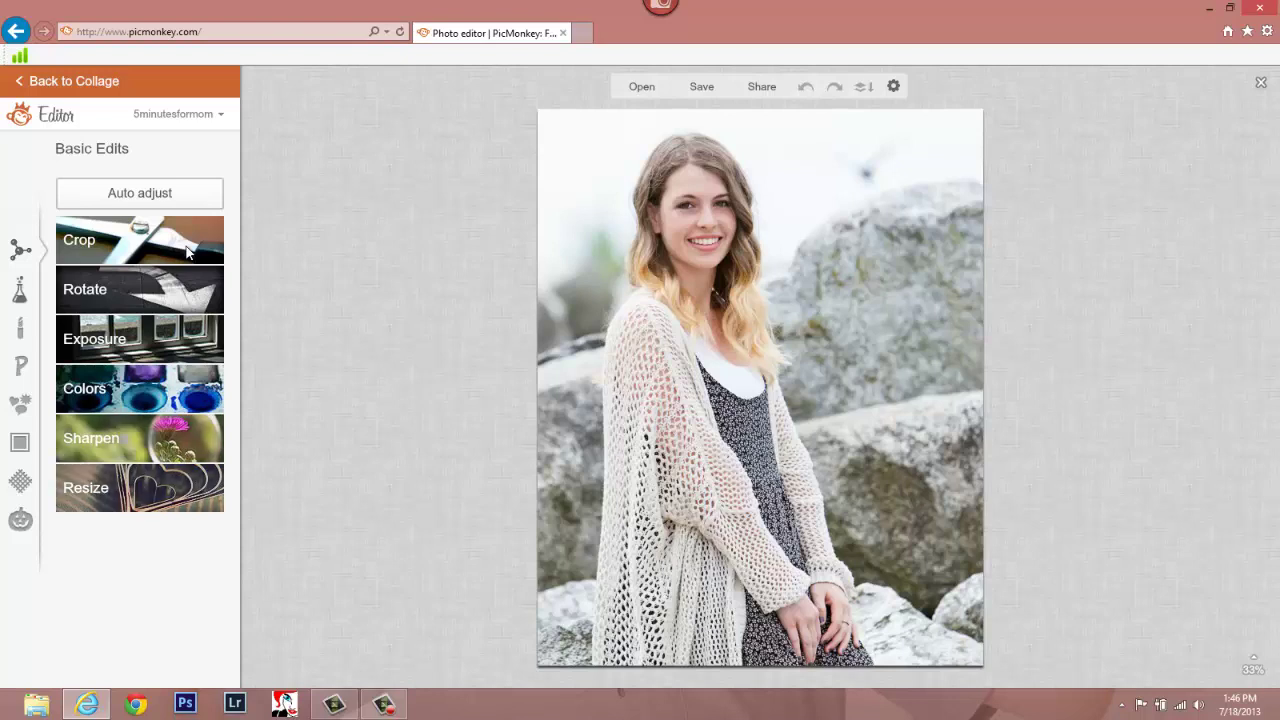
click(19, 289)
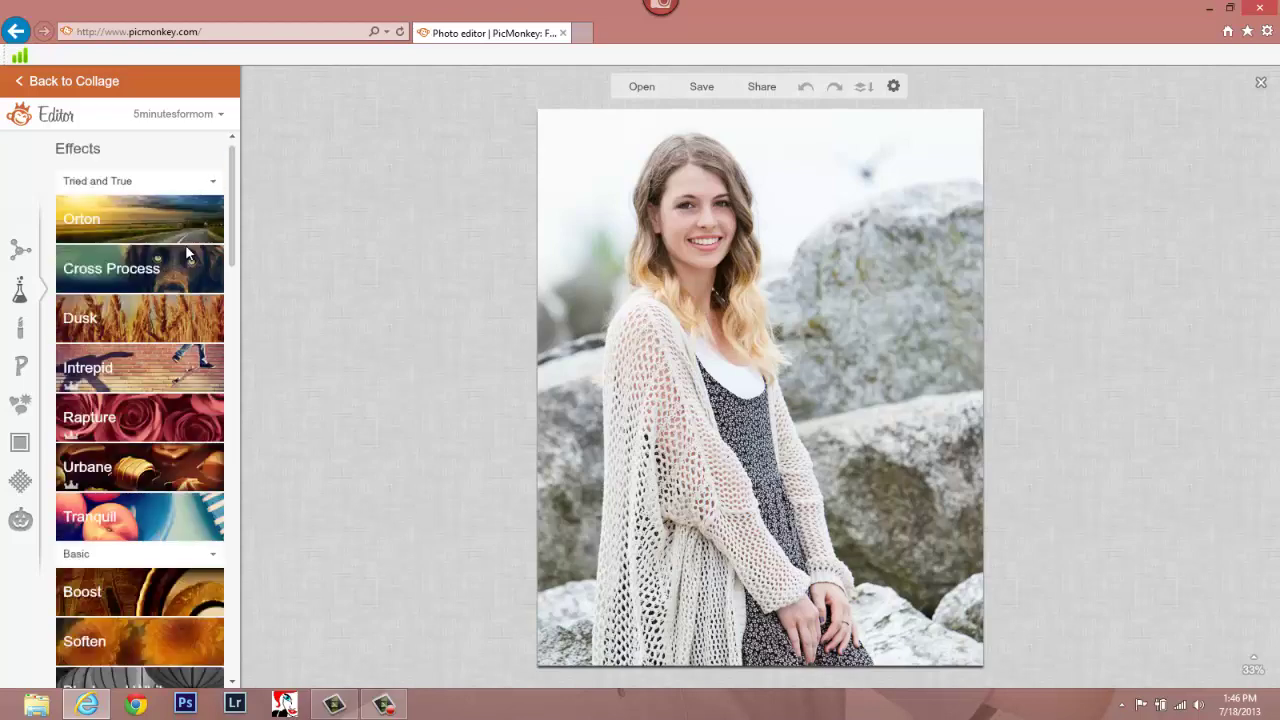
scroll(187, 253, down, 3)
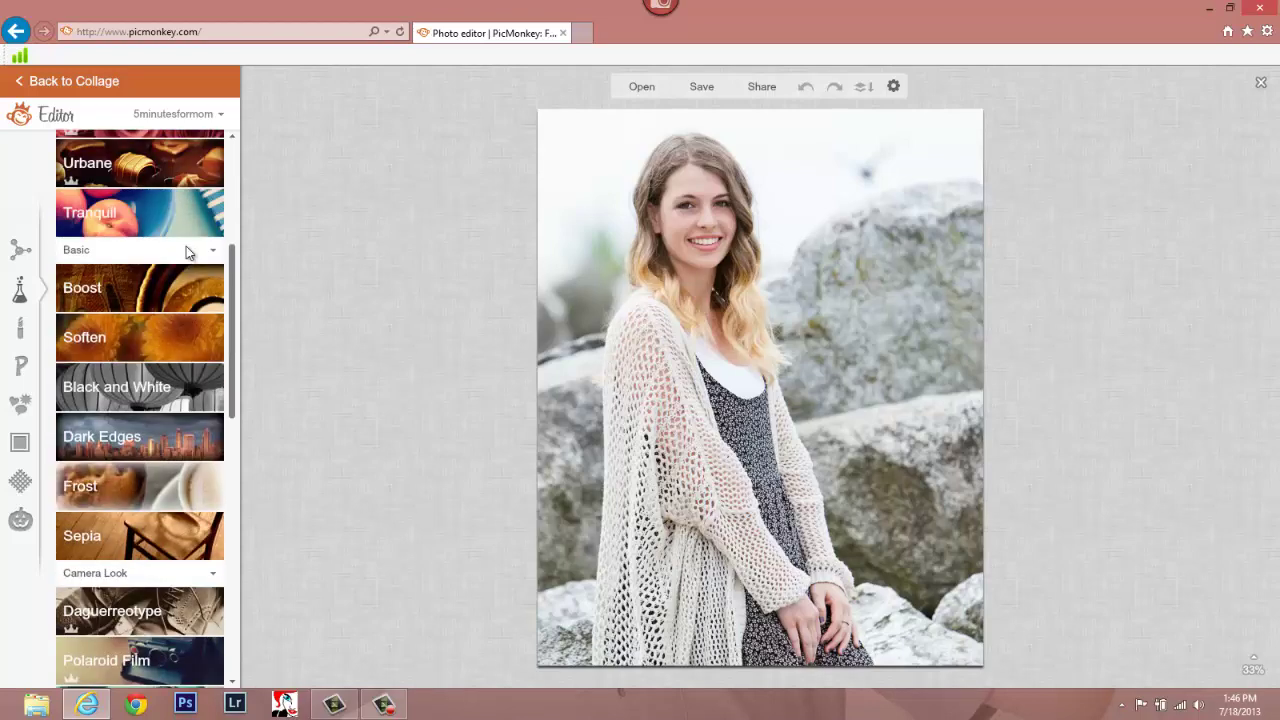
scroll(187, 253, down, 15)
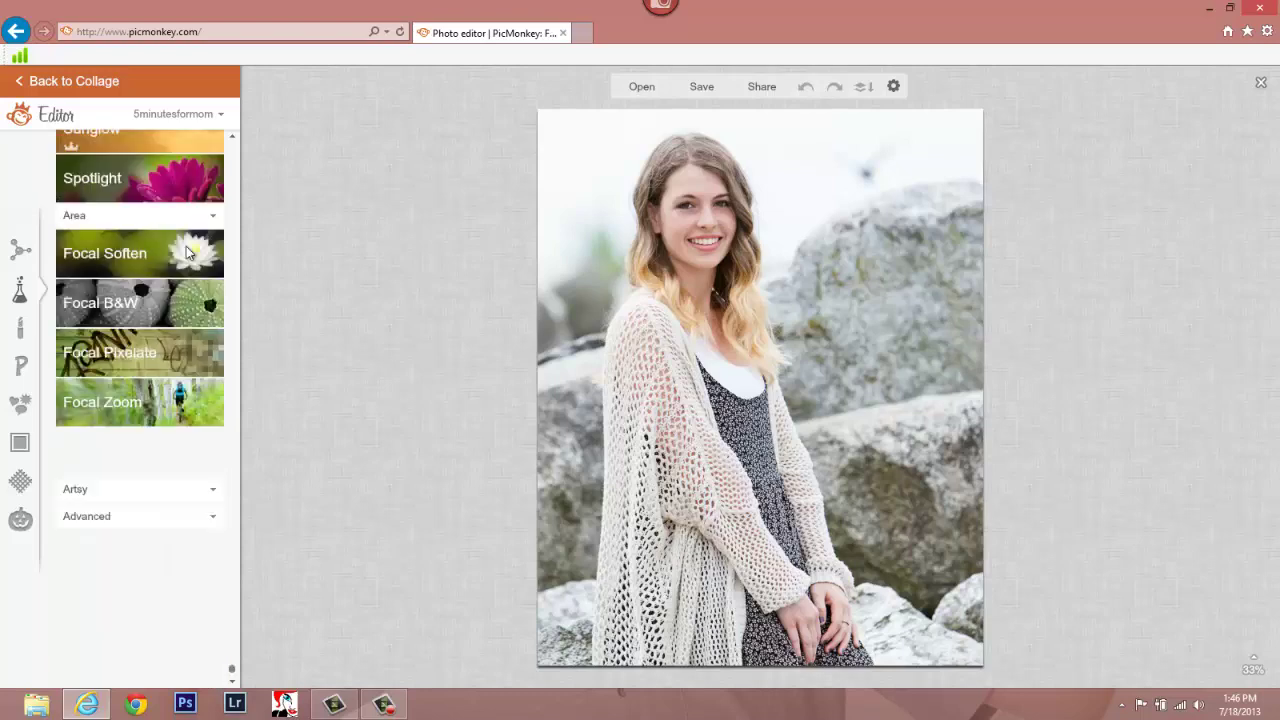
scroll(186, 251, down, 5)
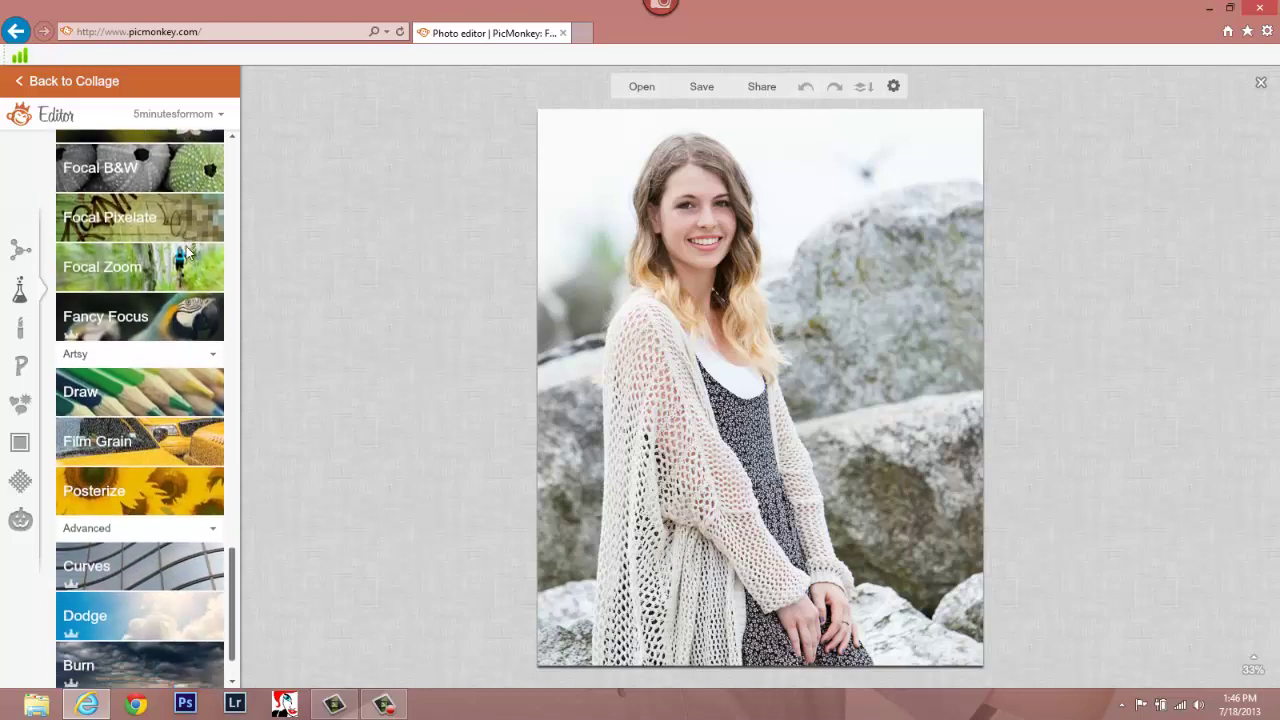
scroll(186, 250, down, 1)
scroll(186, 252, up, 20)
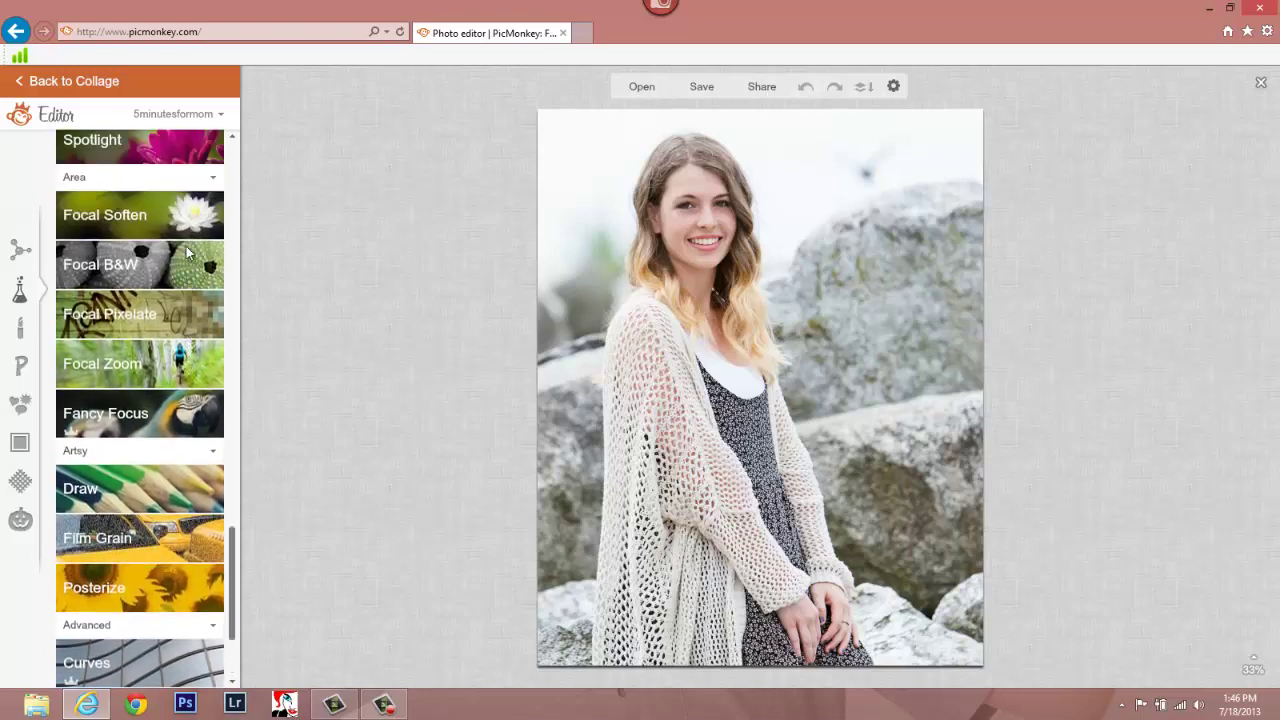
scroll(186, 253, up, 6)
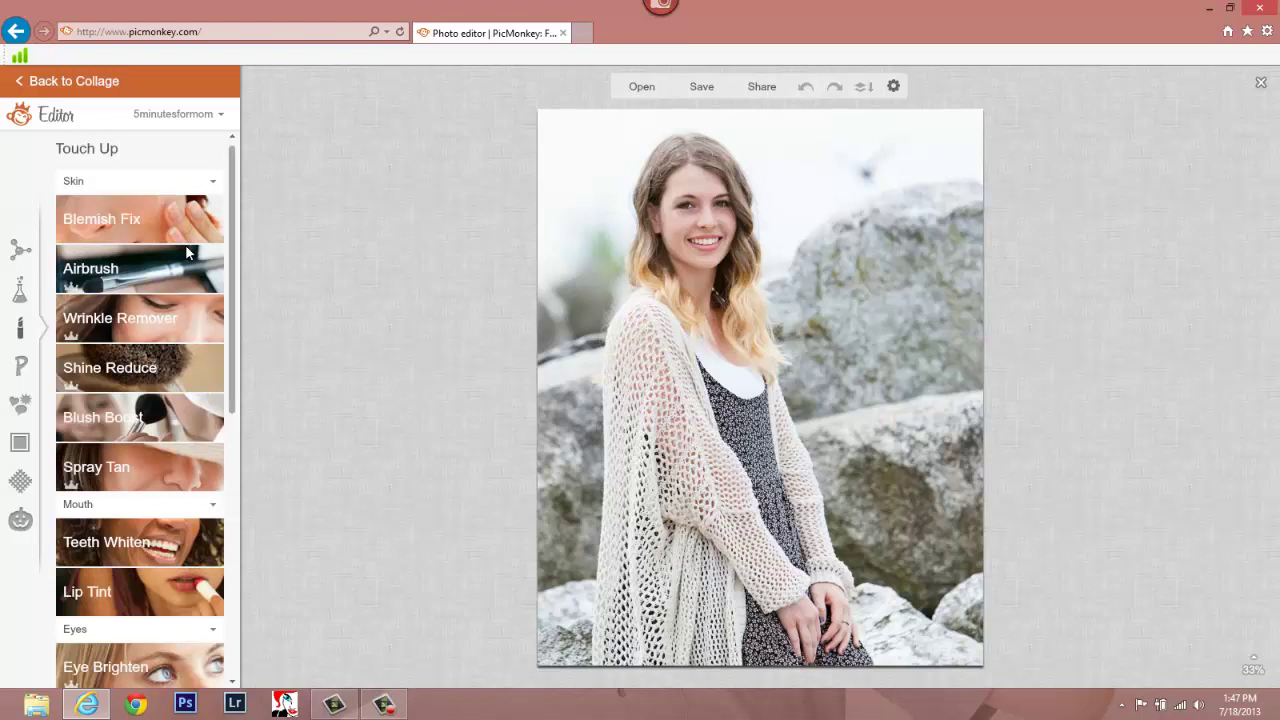
- Examine the touch-up tools for skin, mouth, eyes and the rest
scroll(186, 253, down, 3)
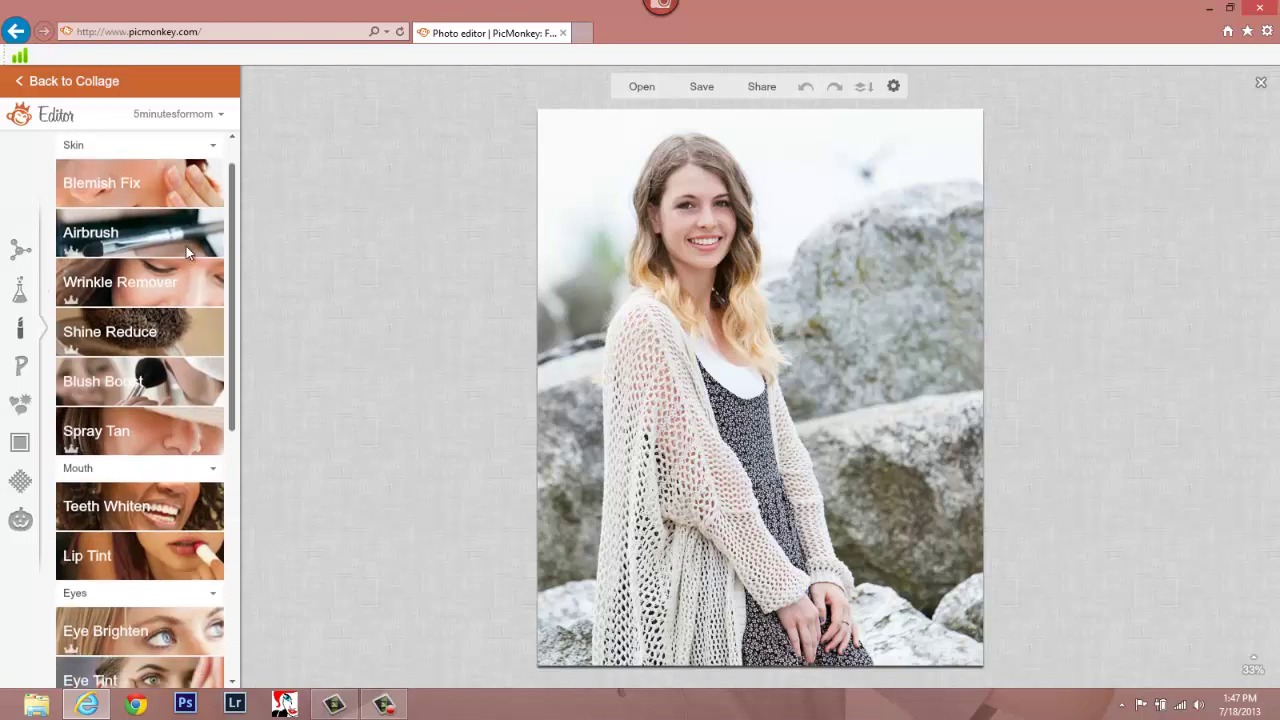
scroll(186, 253, down, 3)
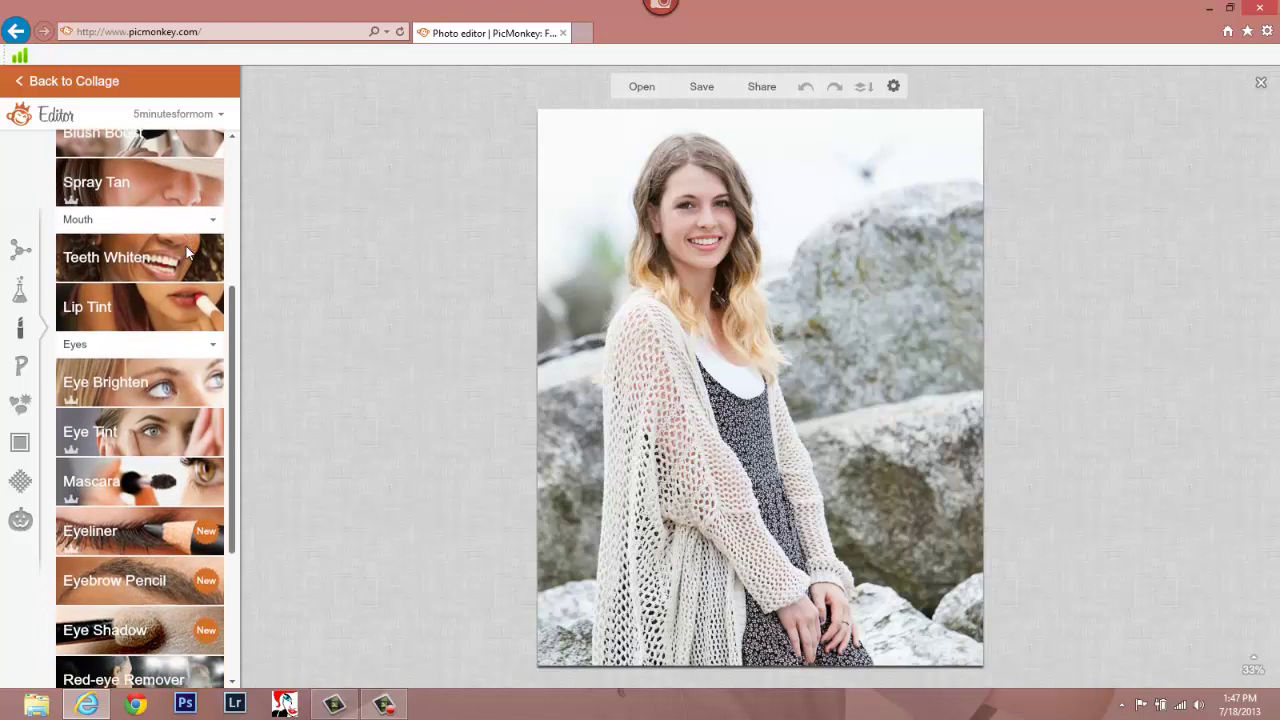
scroll(186, 253, down, 3)
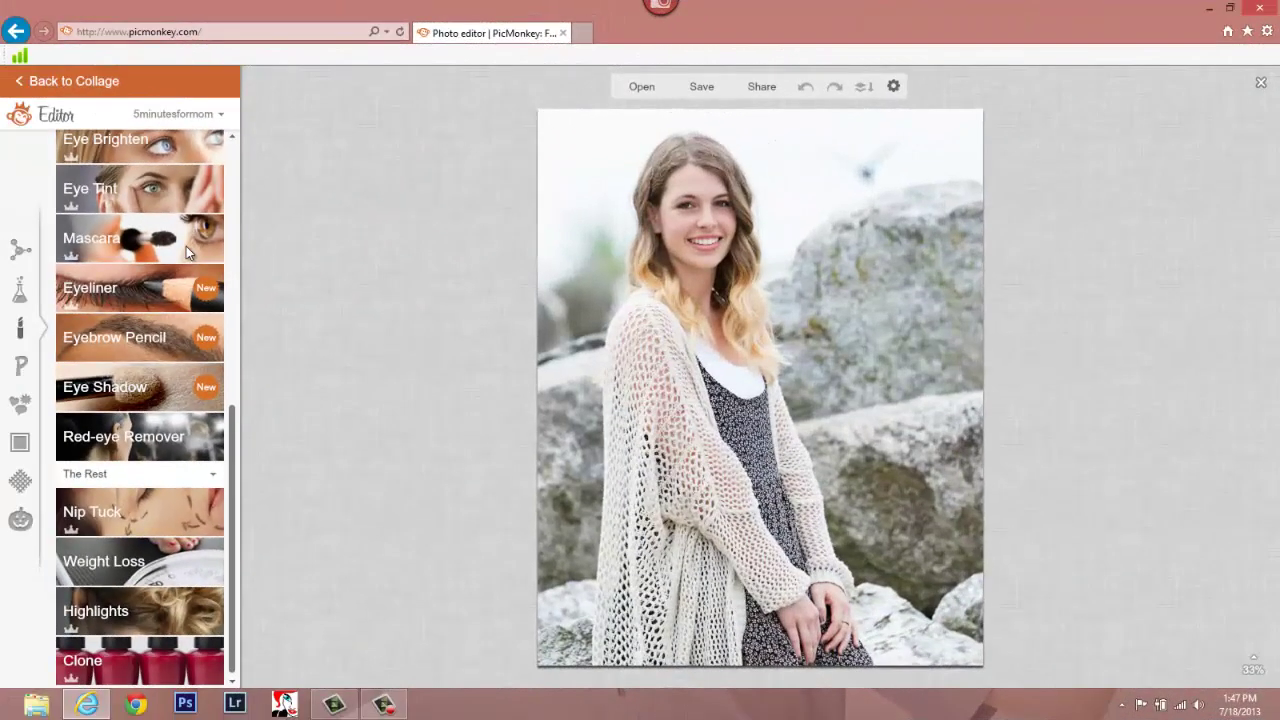
scroll(186, 253, up, 1)
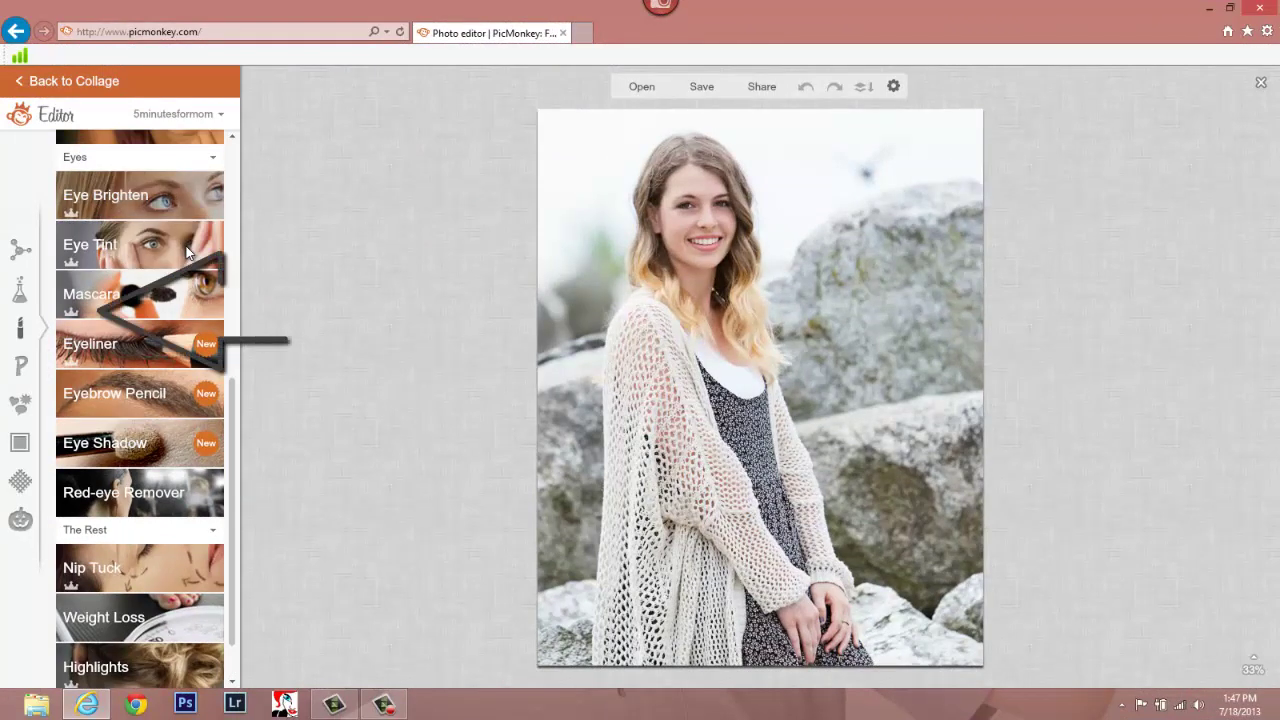
scroll(186, 253, up, 5)
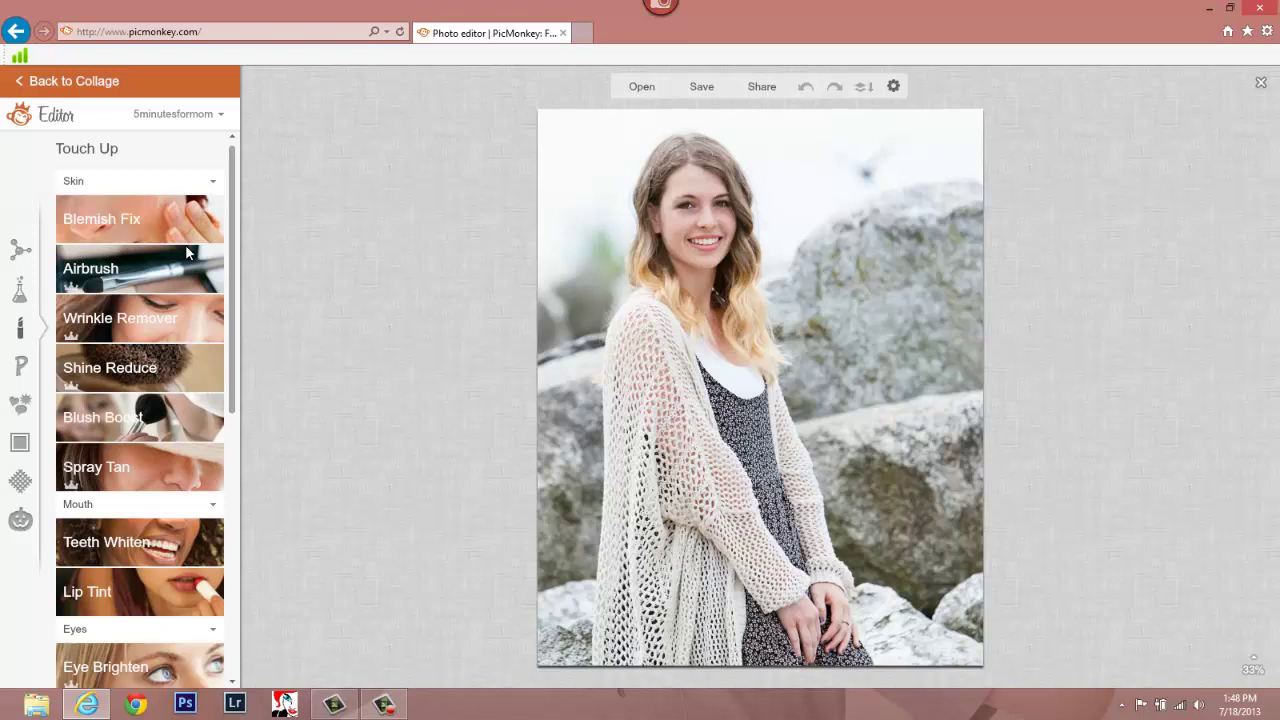
scroll(186, 253, down, 1)
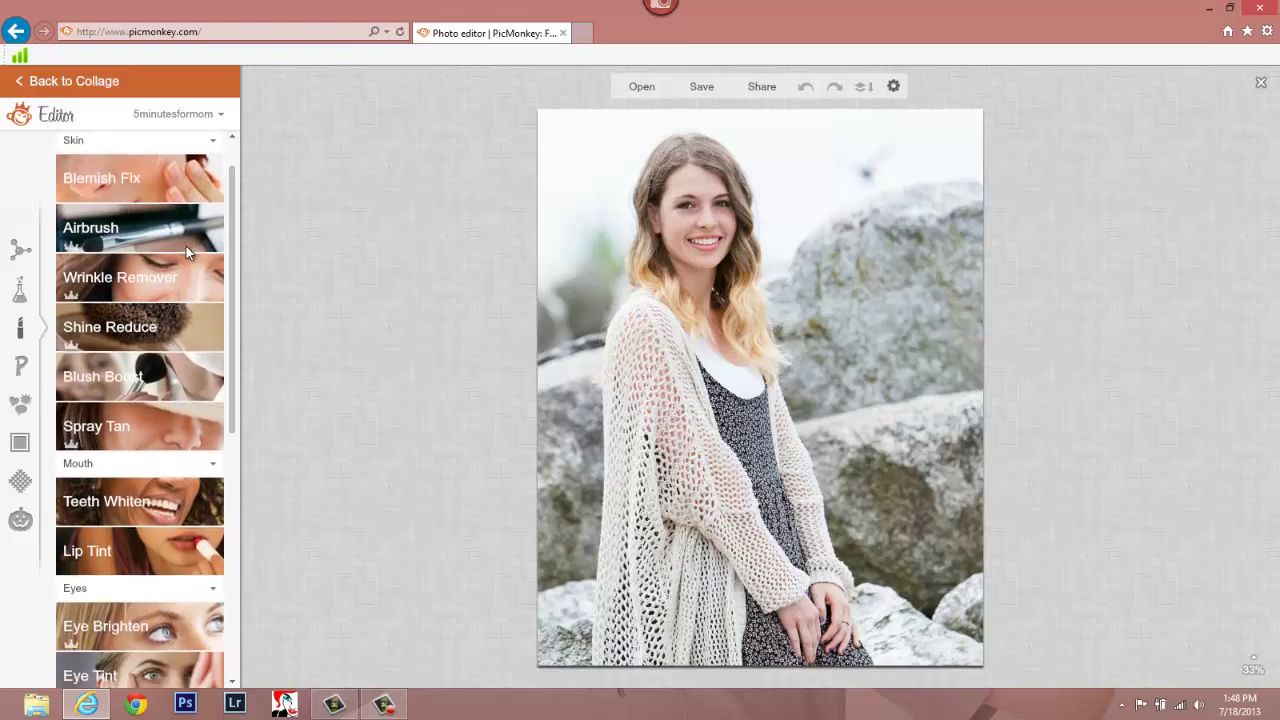
scroll(186, 253, down, 4)
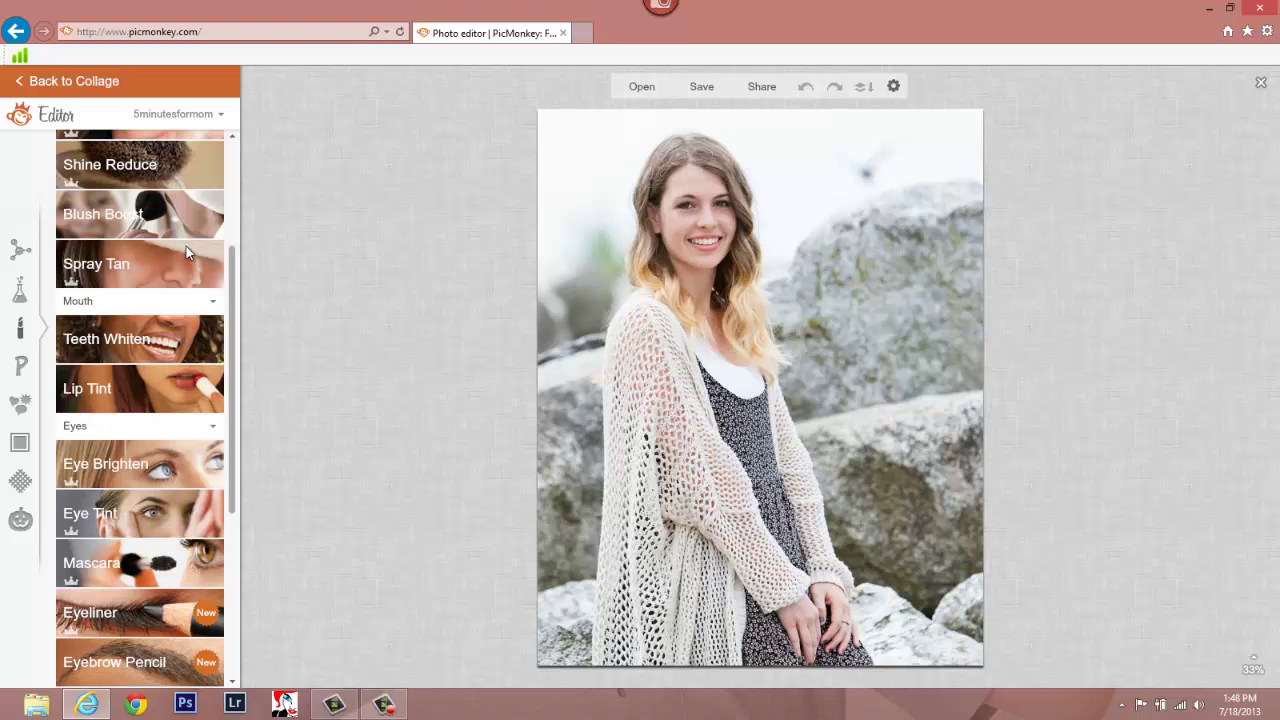
scroll(186, 253, down, 7)
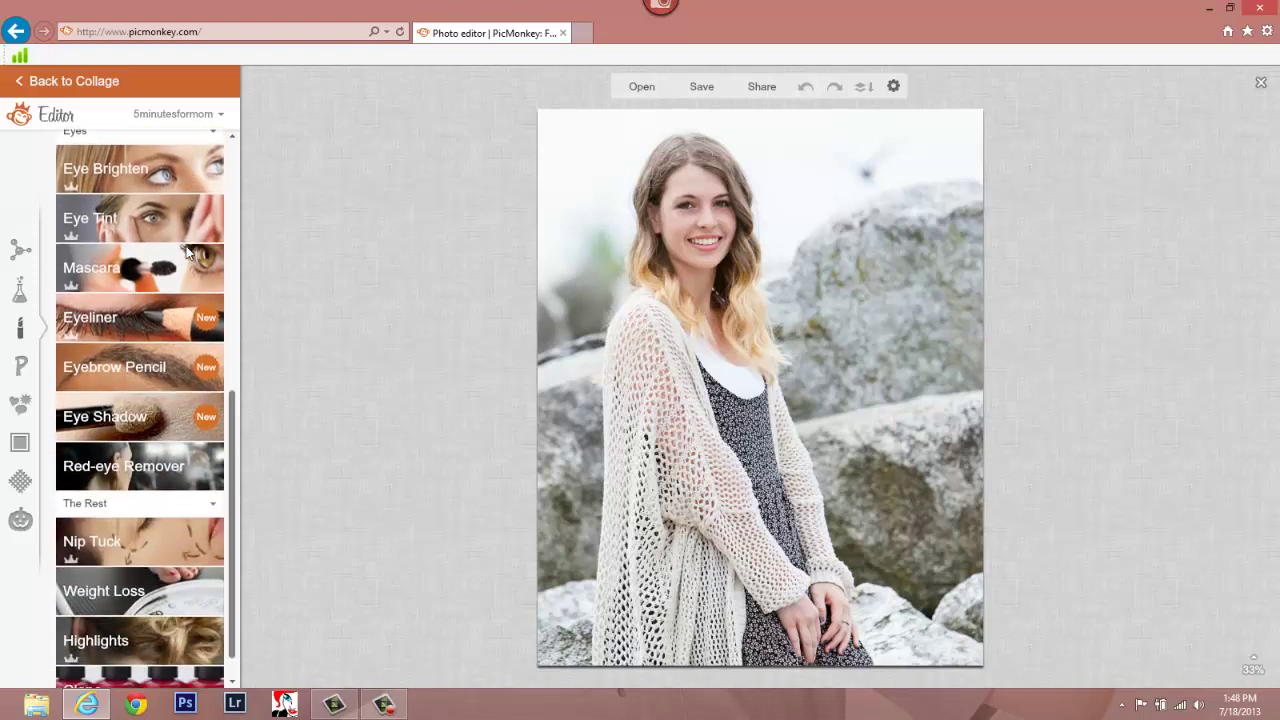
scroll(186, 253, down, 1)
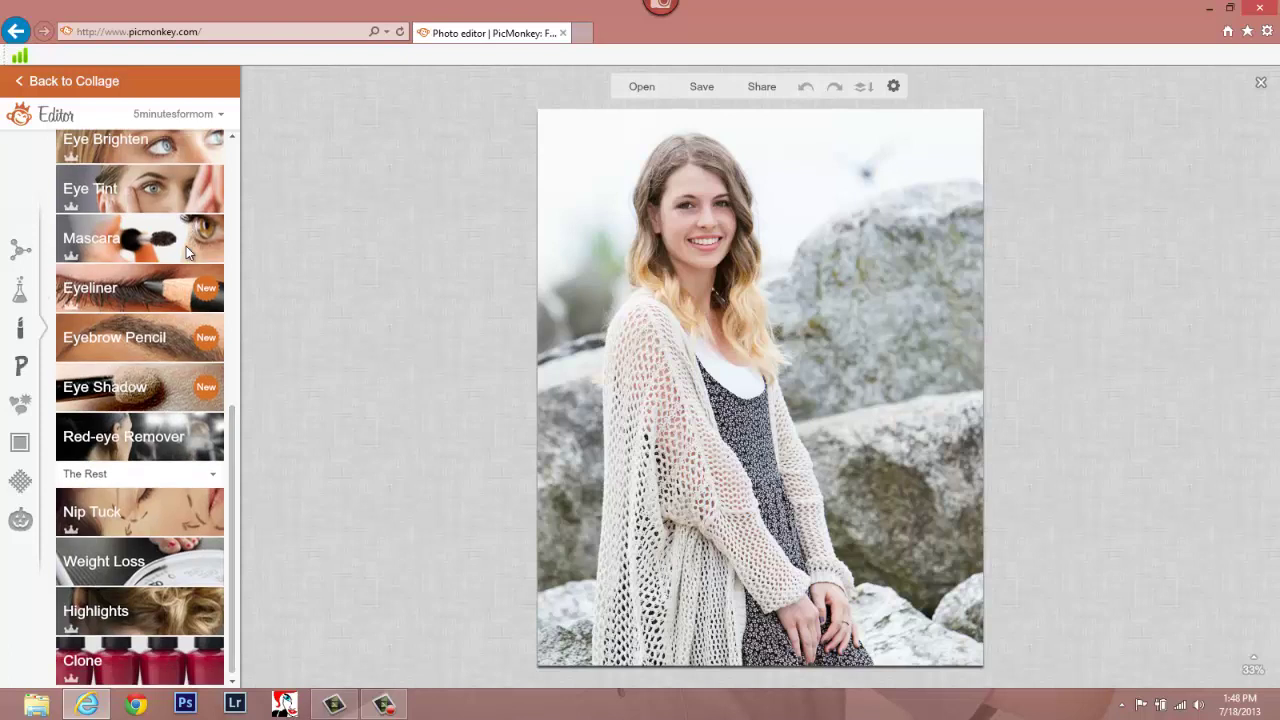
- Examine the available text fonts and the overlay categories
click(21, 366)
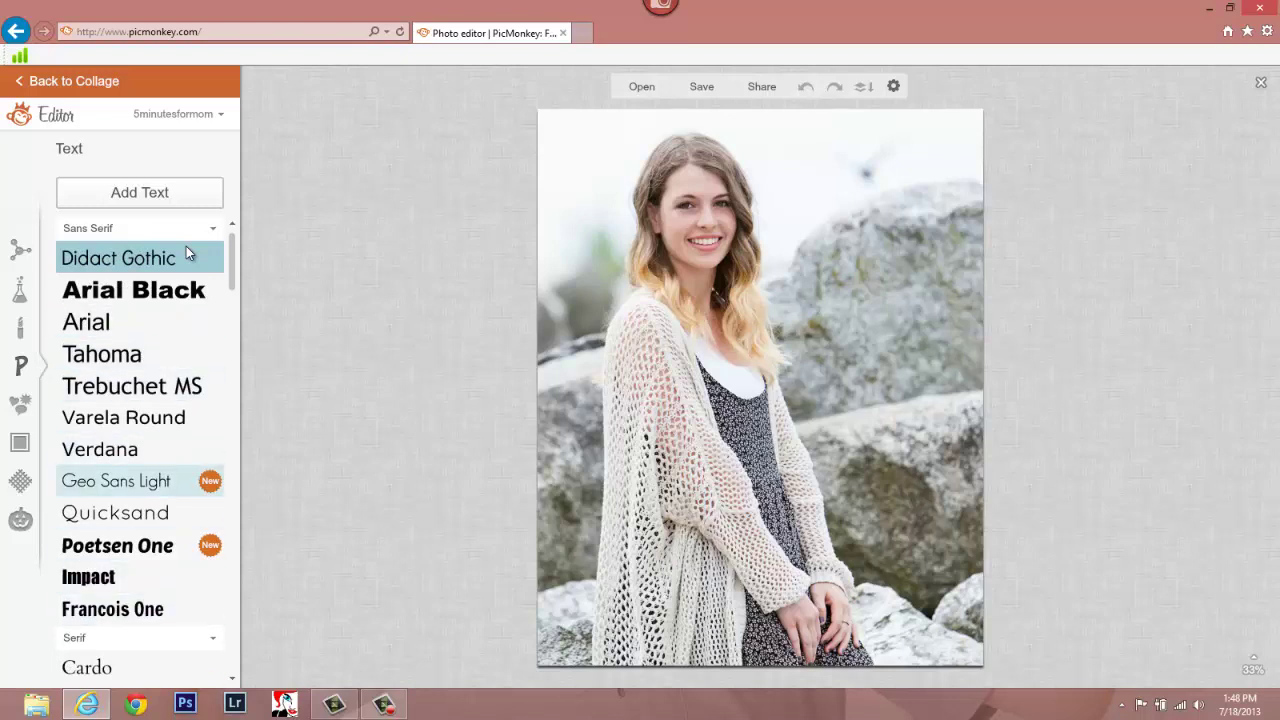
scroll(186, 253, down, 10)
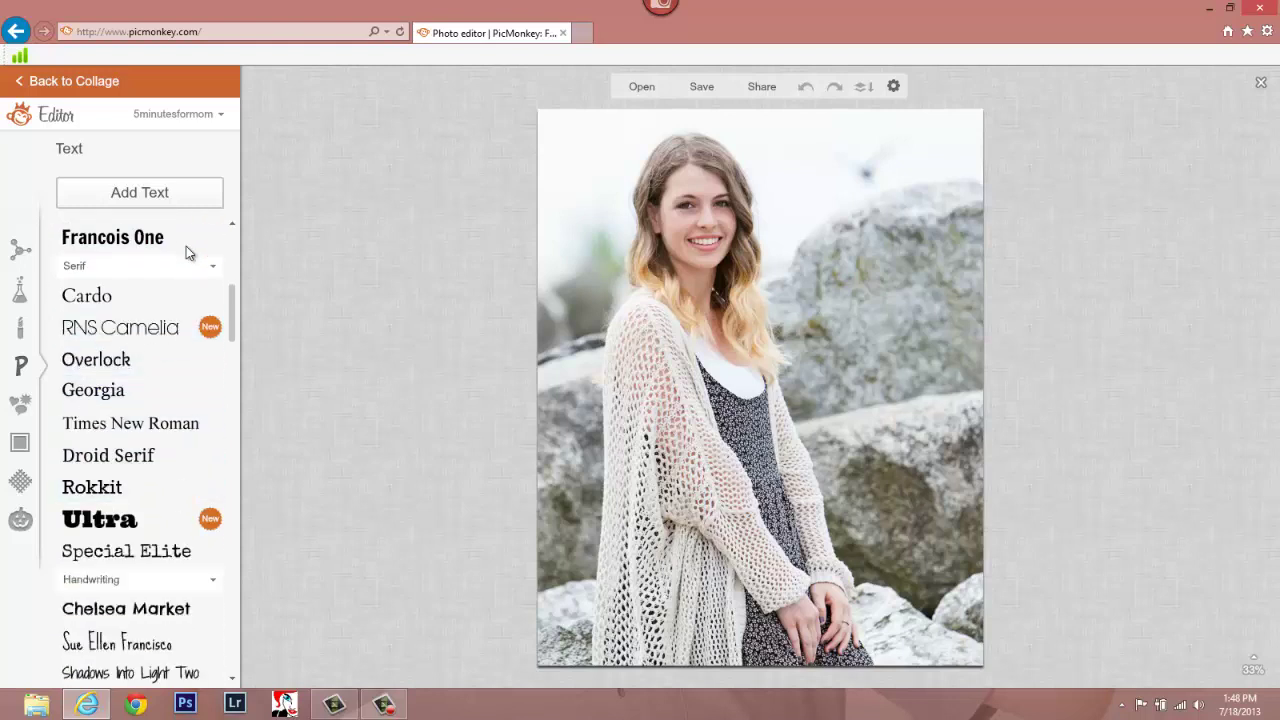
scroll(186, 253, down, 12)
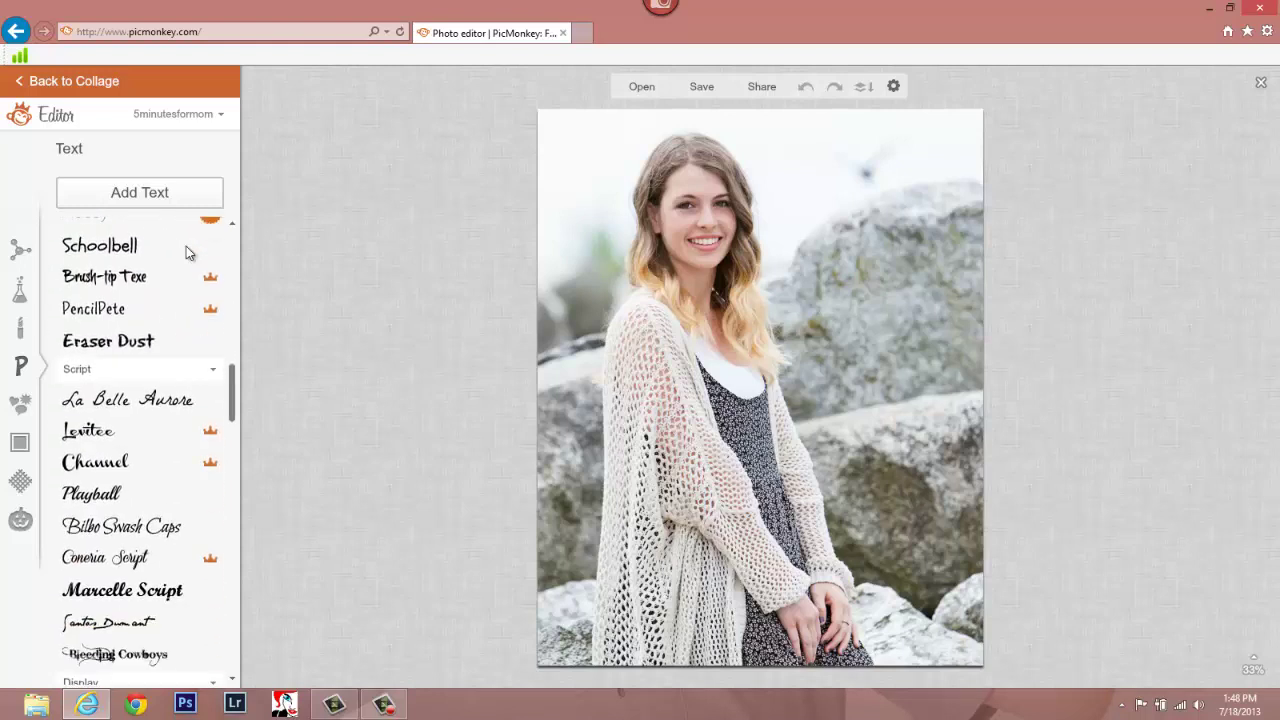
click(20, 404)
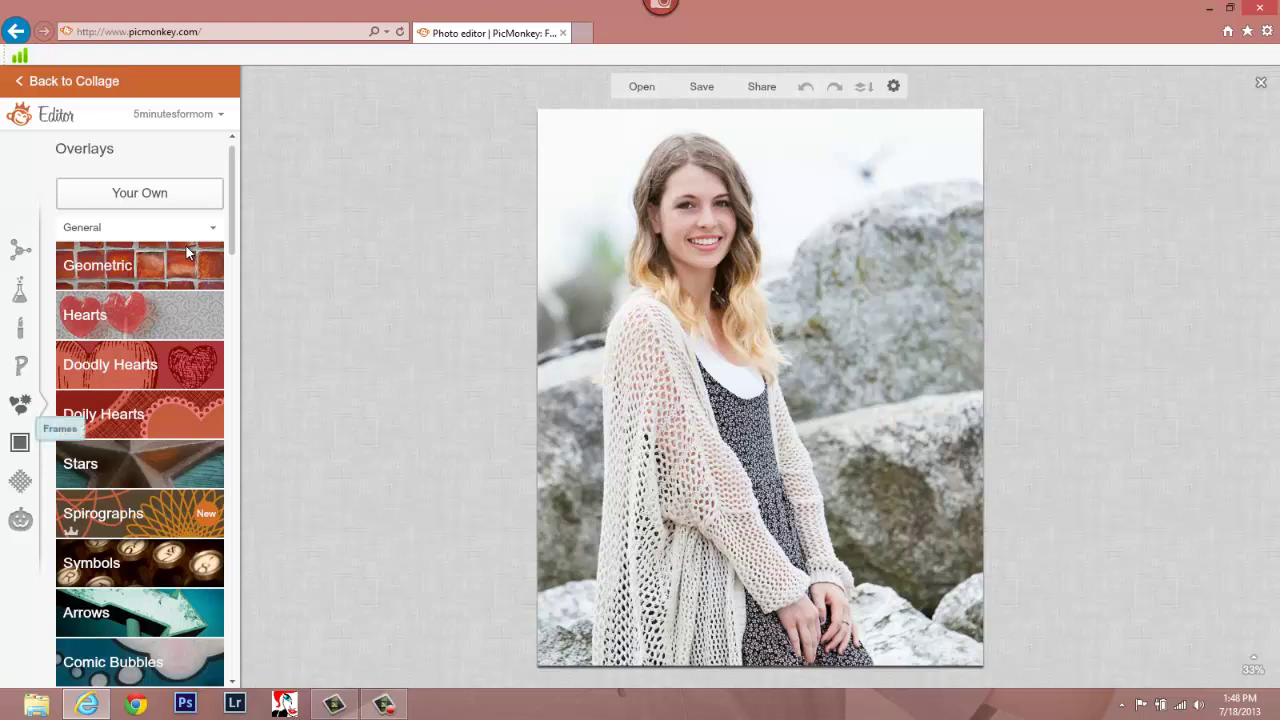
- Examine the frames available for the top-left photo and close its image editing back in the collage
click(20, 442)
scroll(187, 252, down, 15)
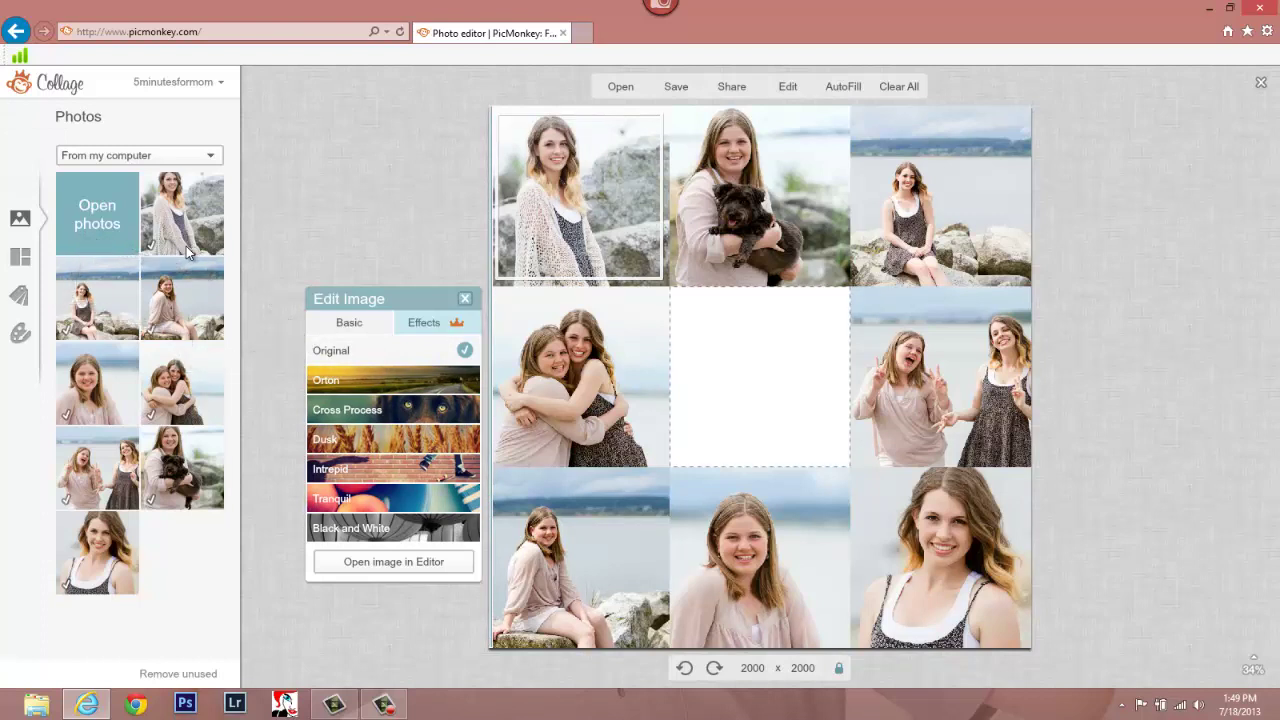
key(Escape)
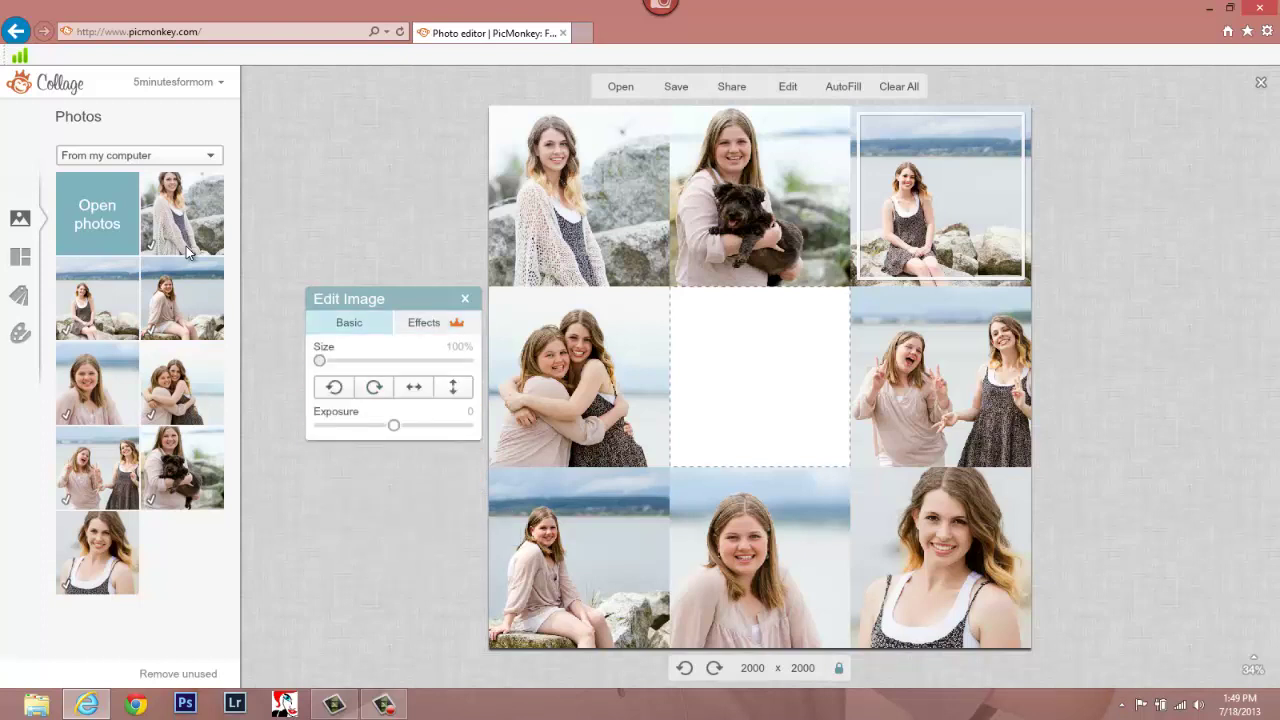
- Enlarge the top-right photo to 110% and reposition it so the seated woman sits nearer the middle of its cell
drag(320, 360, 334, 360)
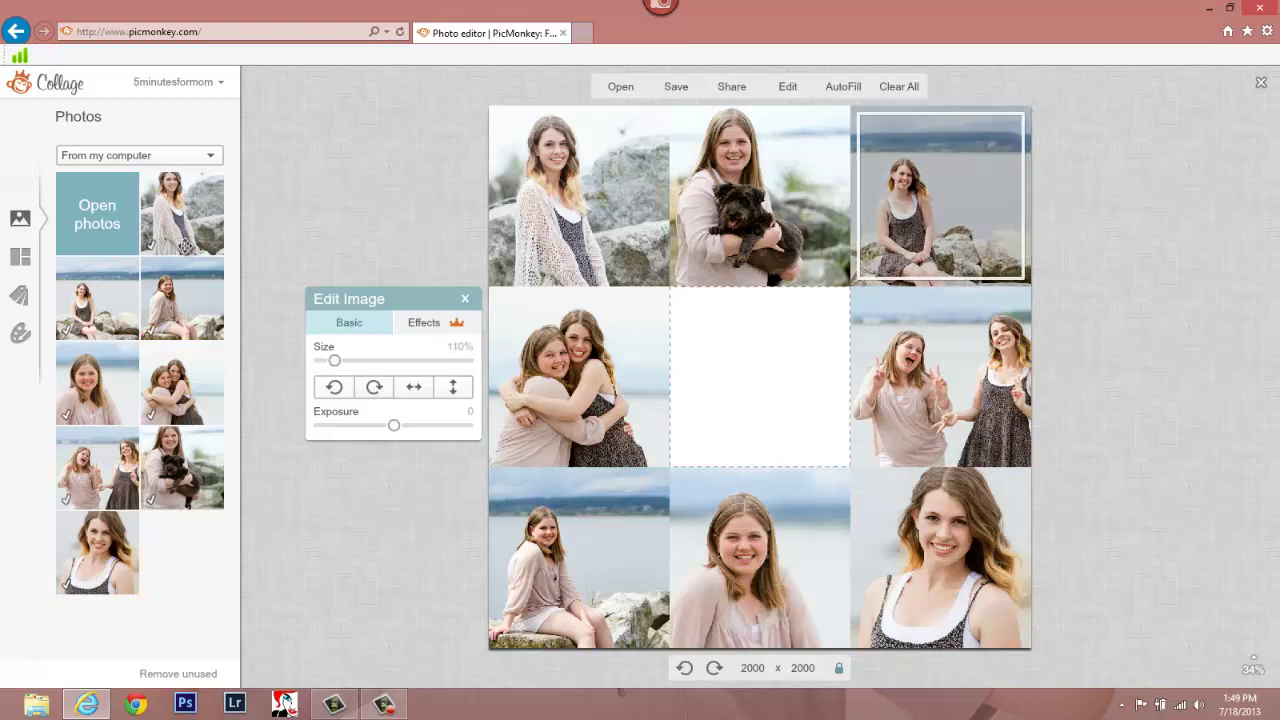
drag(940, 200, 949, 193)
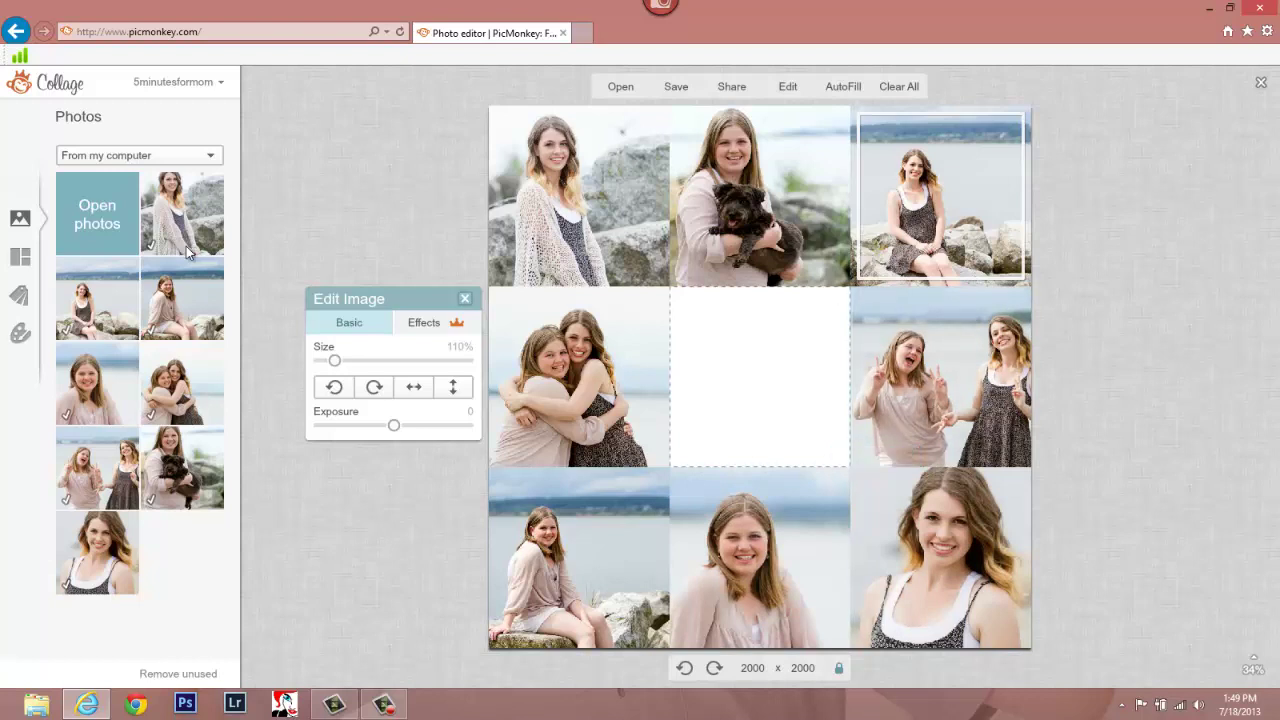
key(Escape)
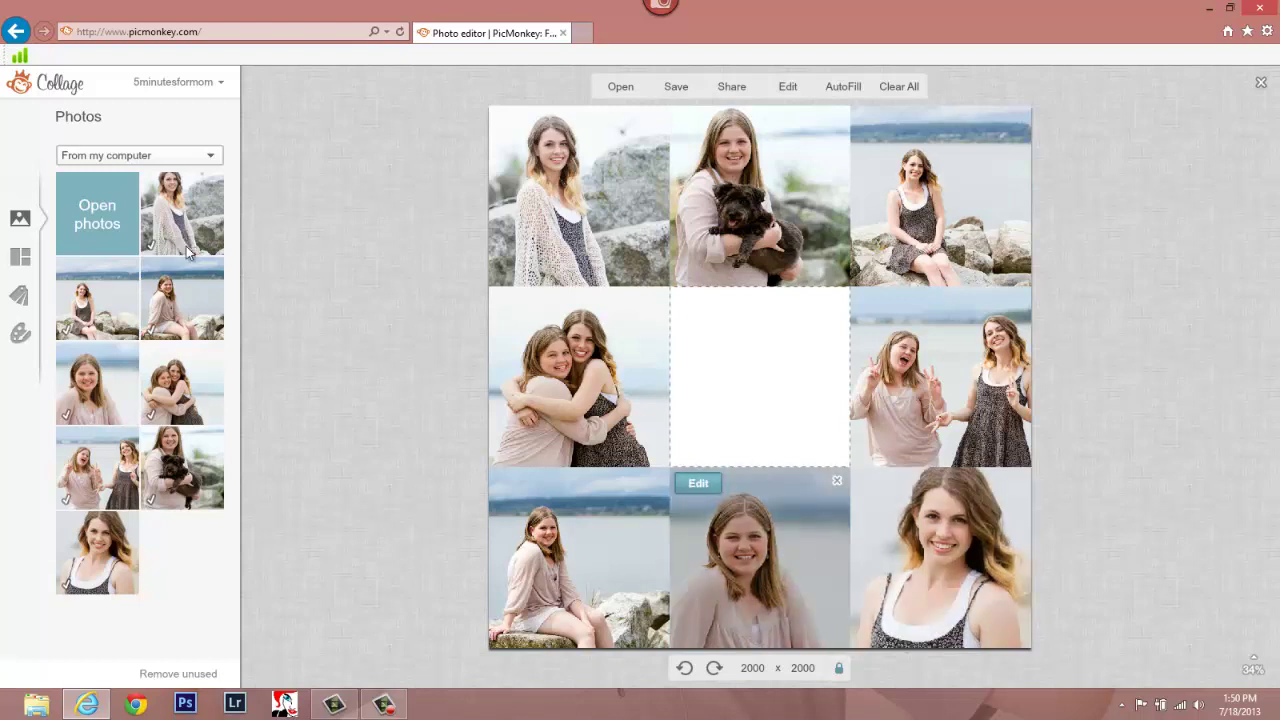
- Enlarge the bottom-centre photo to 106% within its cell and close its image editing
click(698, 483)
drag(319, 360, 329, 360)
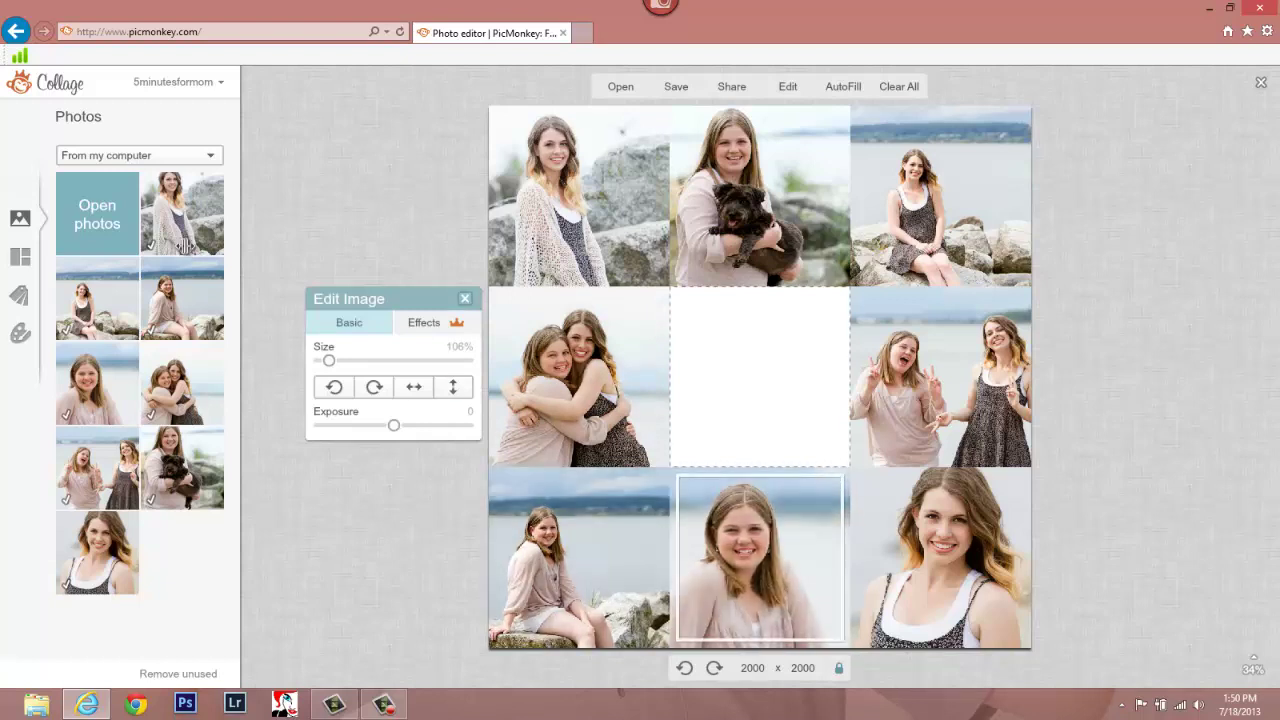
click(465, 299)
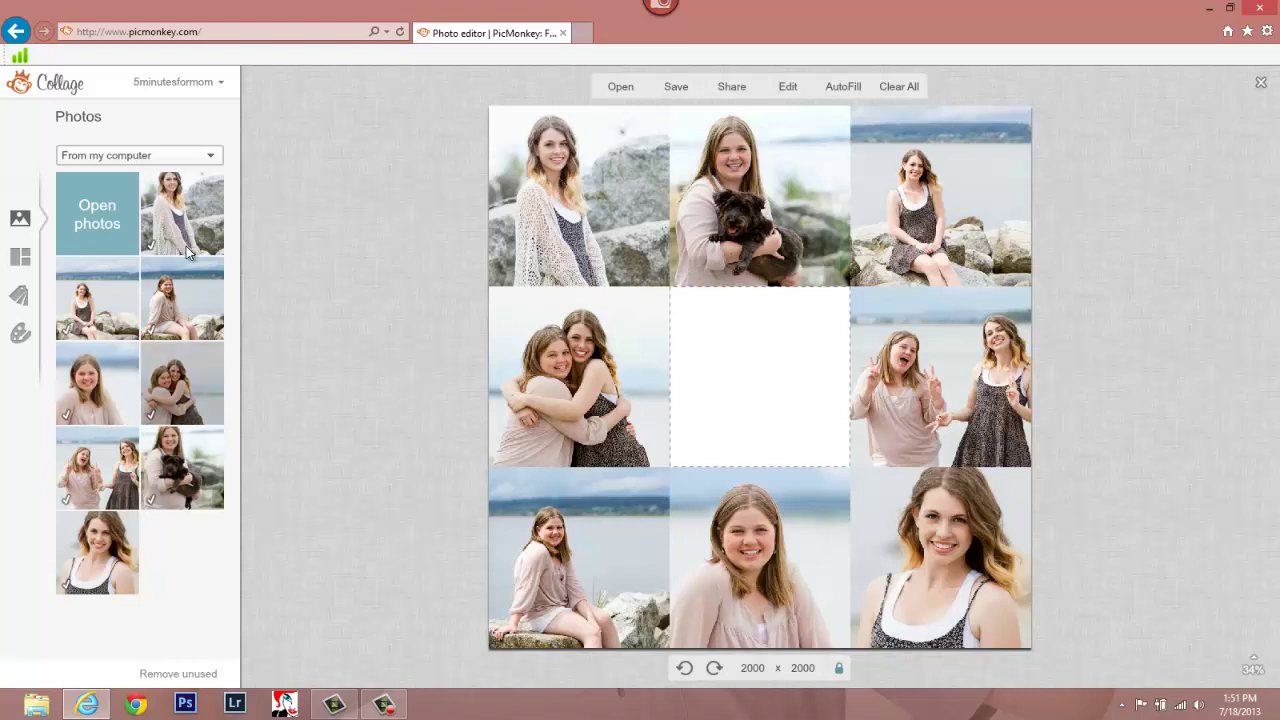
- Fill the empty centre cell with the hugging photo, enlarged to 161% and positioned so only its pale background shows
drag(182, 383, 742, 409)
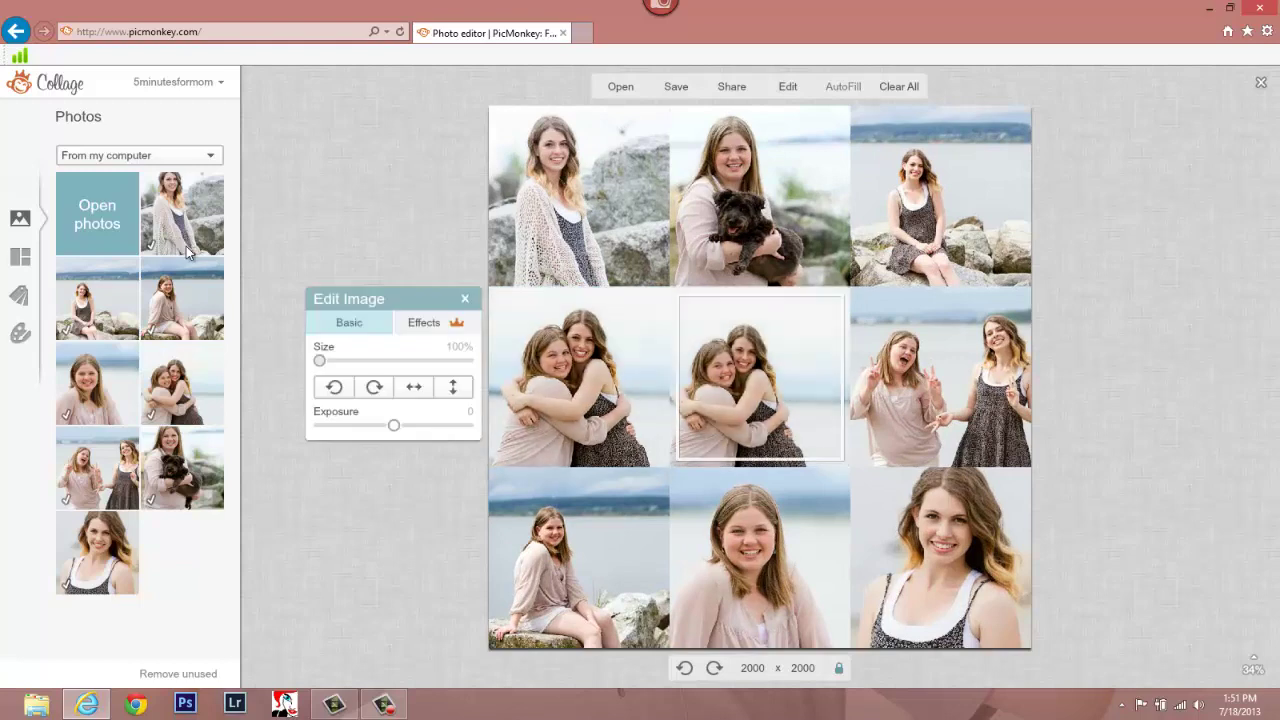
drag(320, 361, 409, 361)
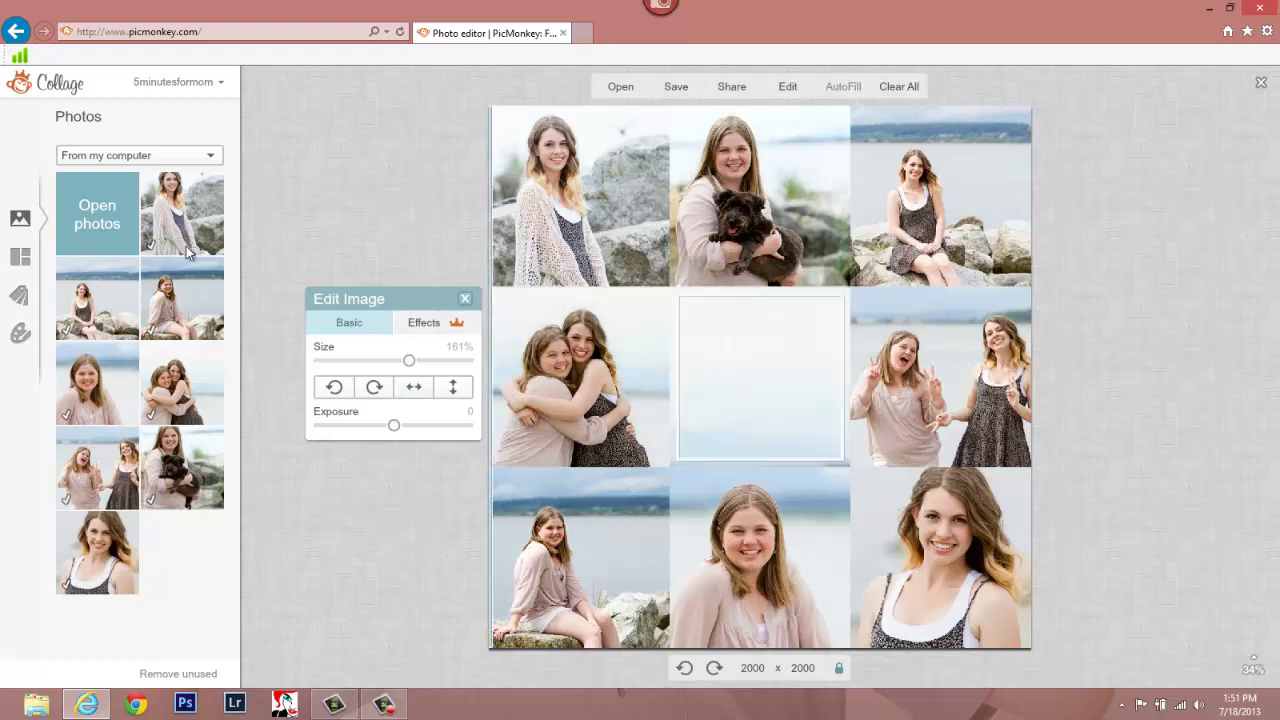
- Send the finished collage to the Editor and confirm opening it there
click(186, 253)
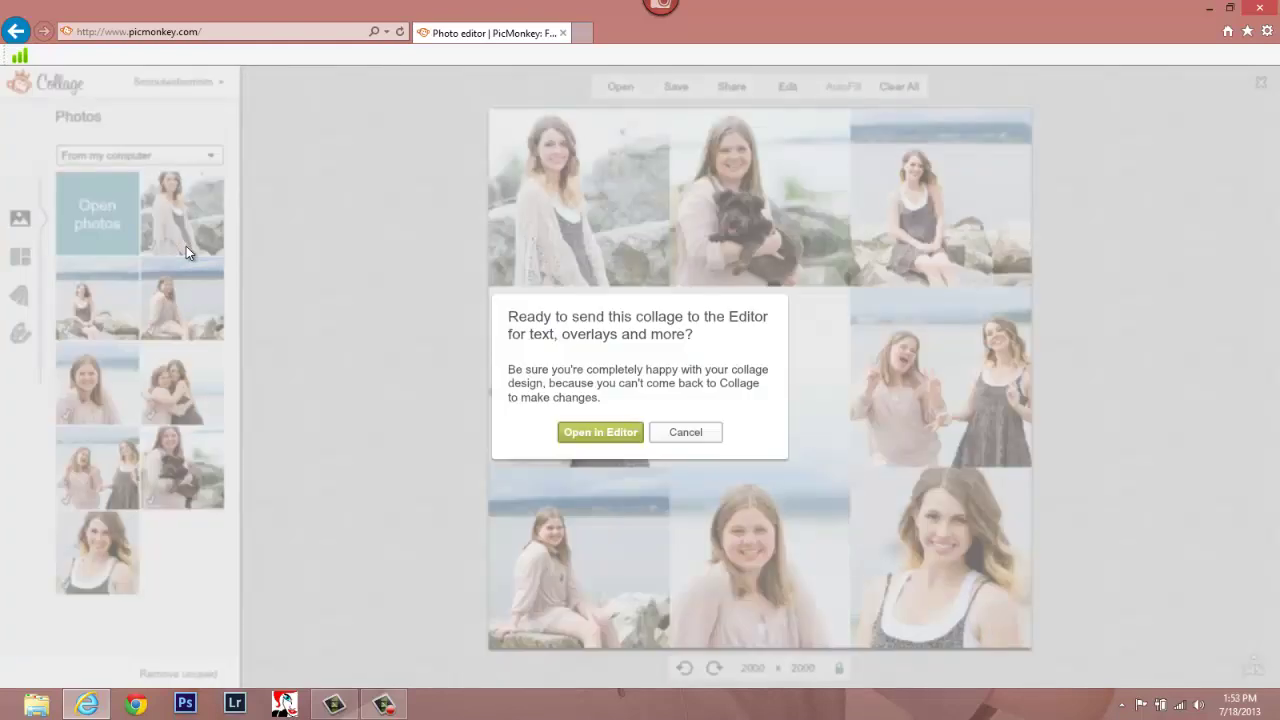
key(Return)
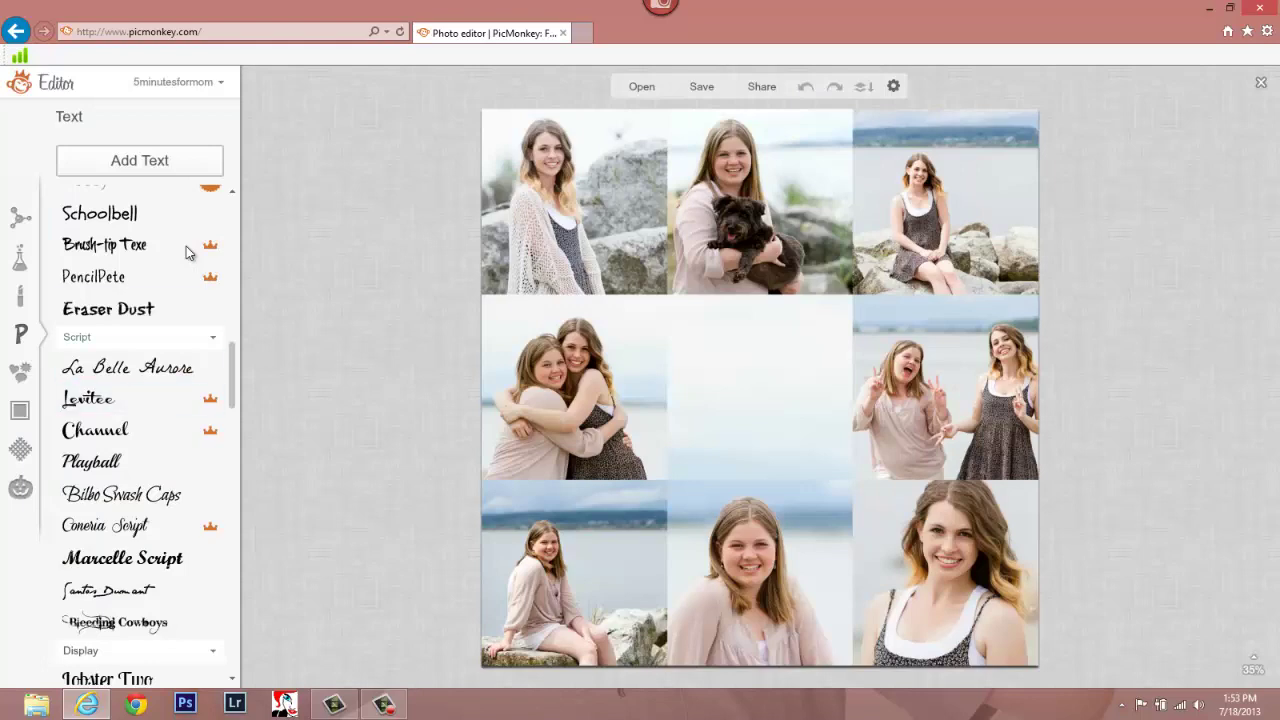
- Look over the text fonts and the full list of effects available for the whole collage
scroll(186, 246, up, 10)
scroll(186, 246, up, 2)
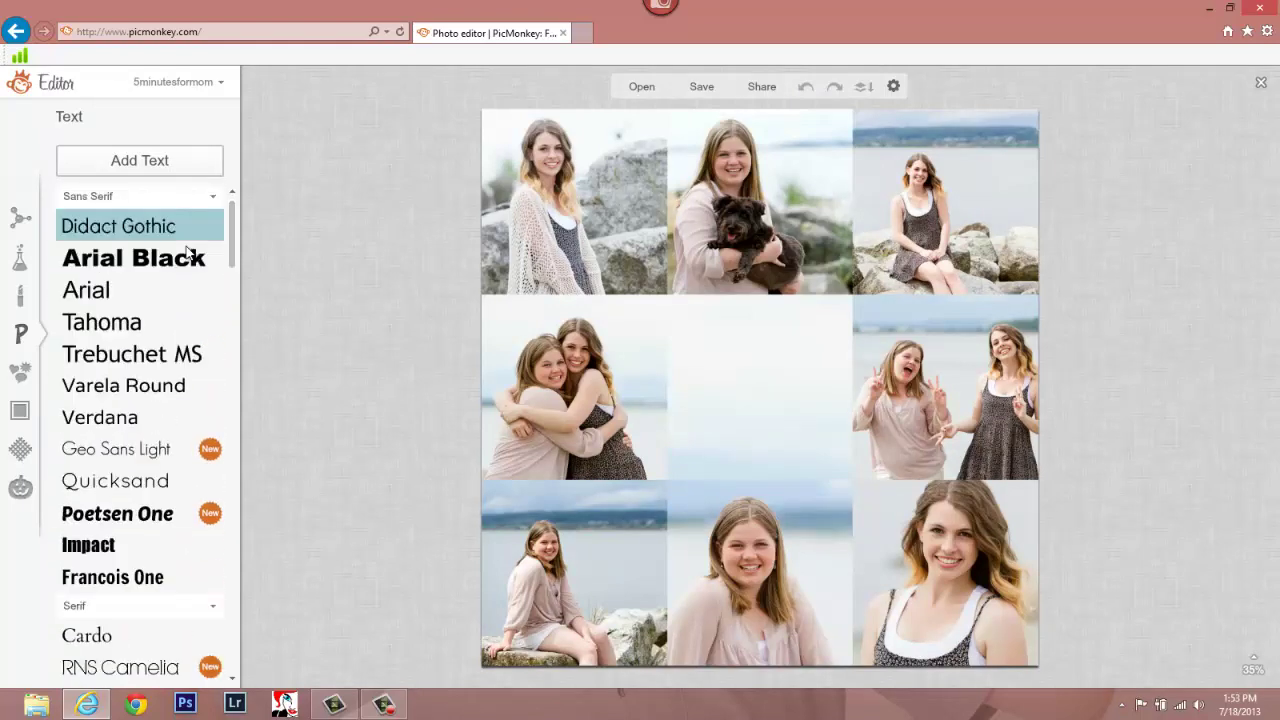
click(20, 217)
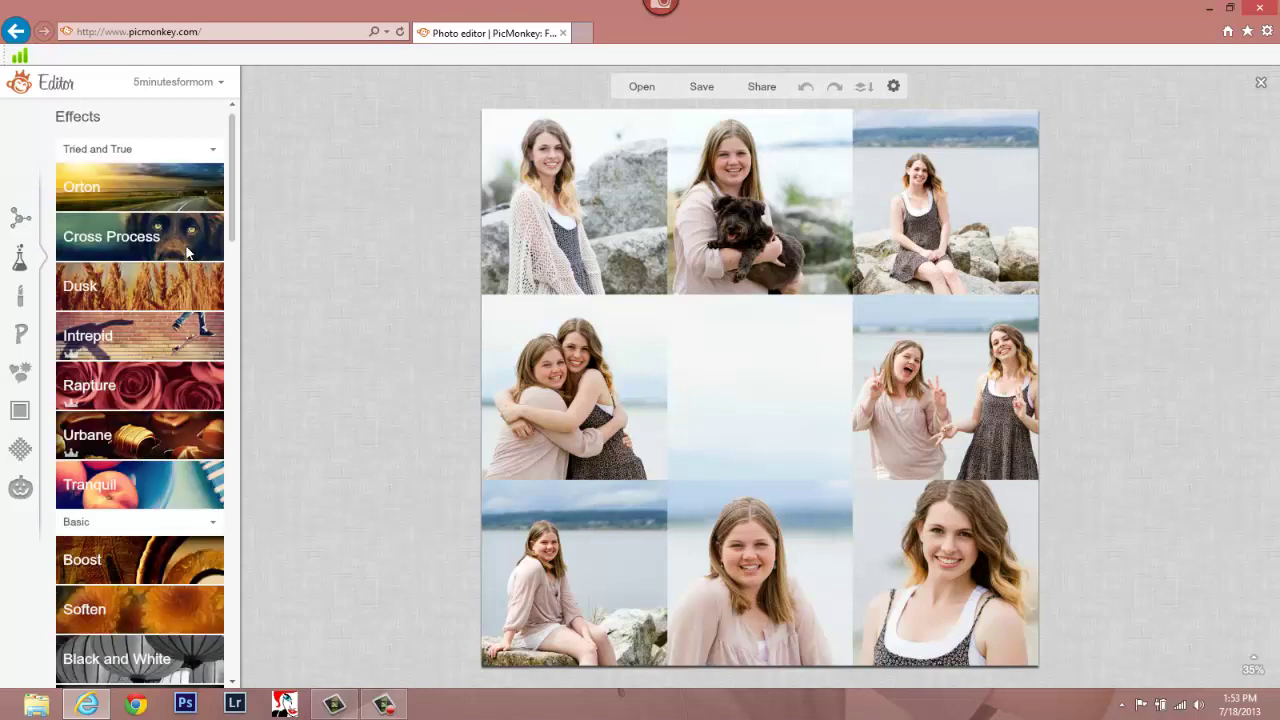
scroll(187, 253, down, 15)
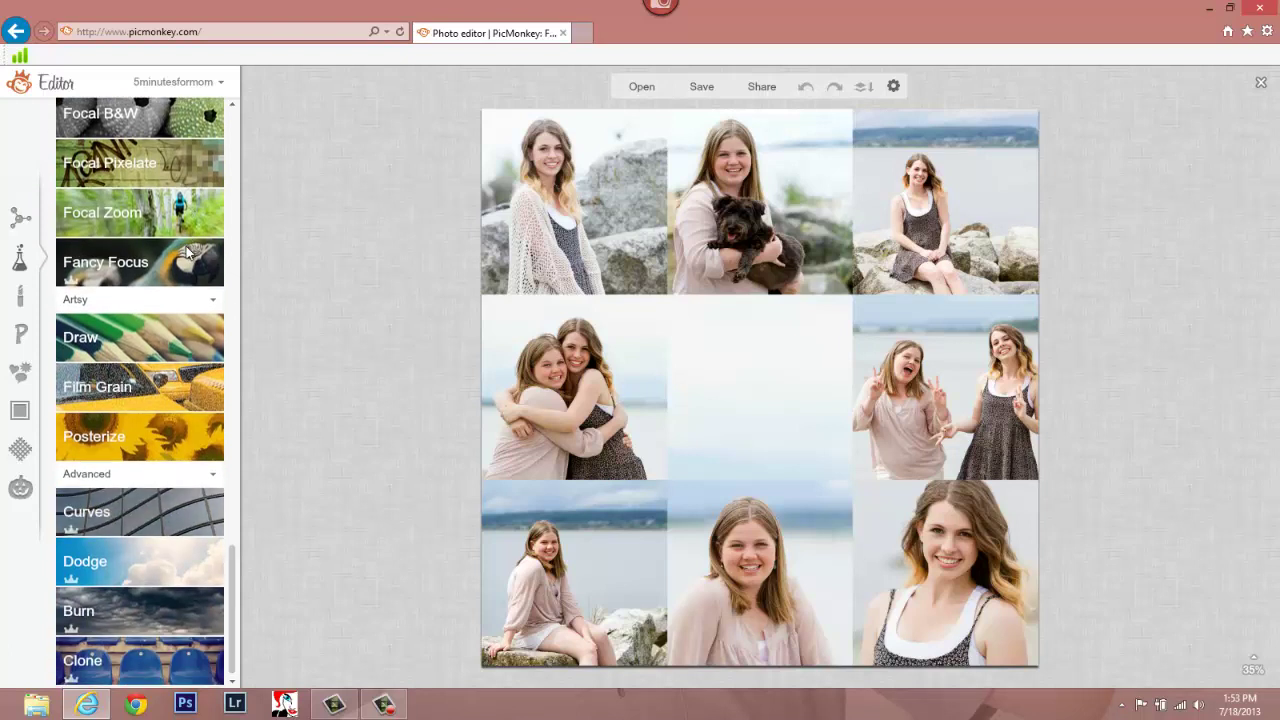
- Adjust the collage with a custom RGB Curves effect, slightly raising the highlights and lowering the shadows
click(140, 512)
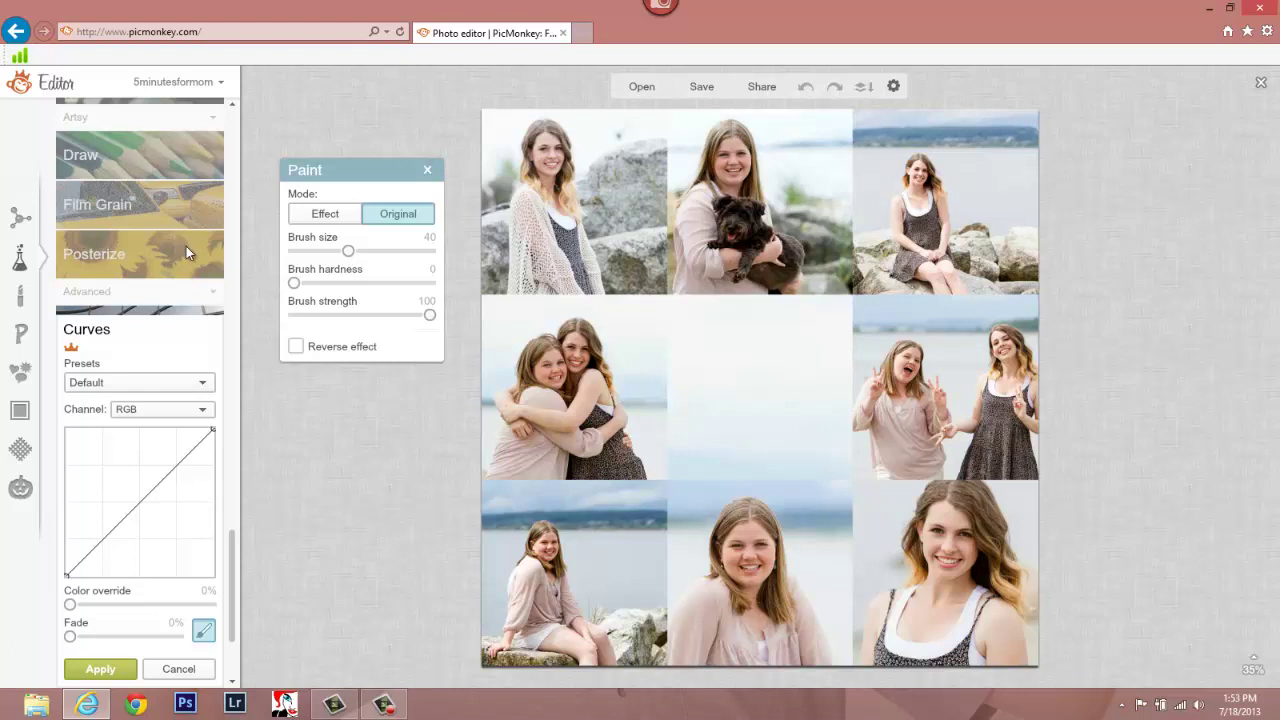
drag(176, 468, 172, 464)
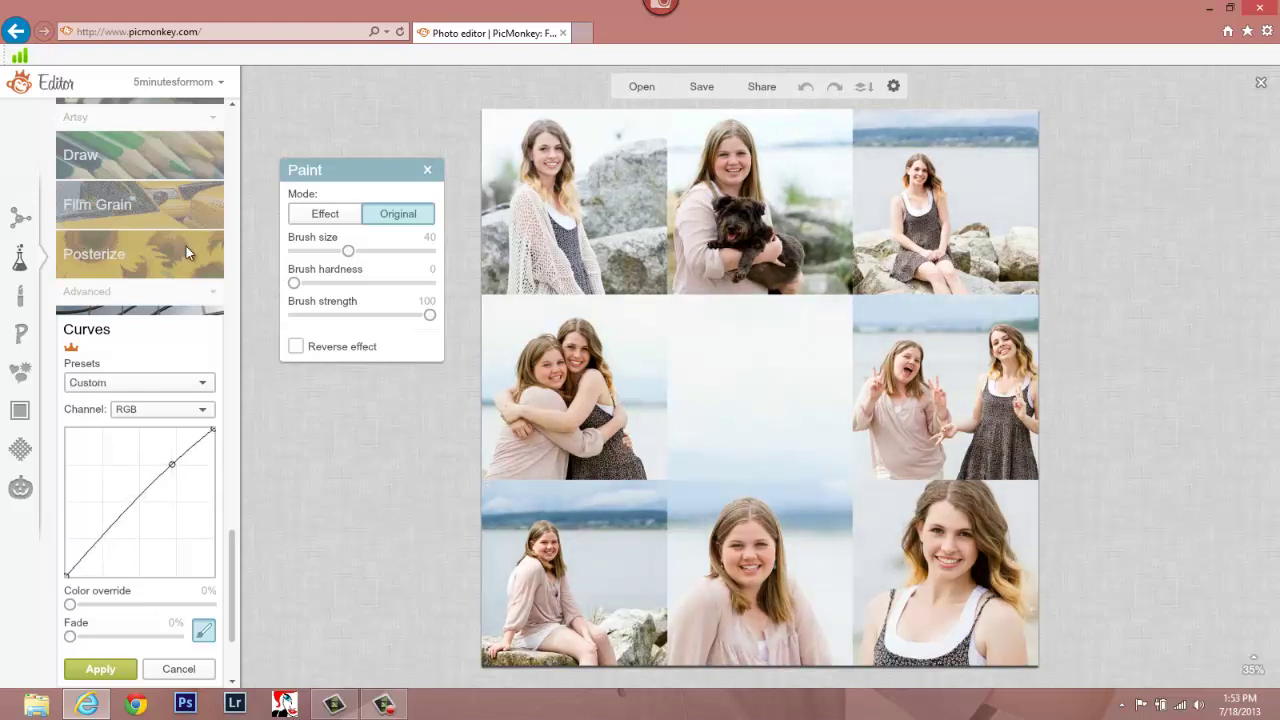
drag(110, 527, 112, 530)
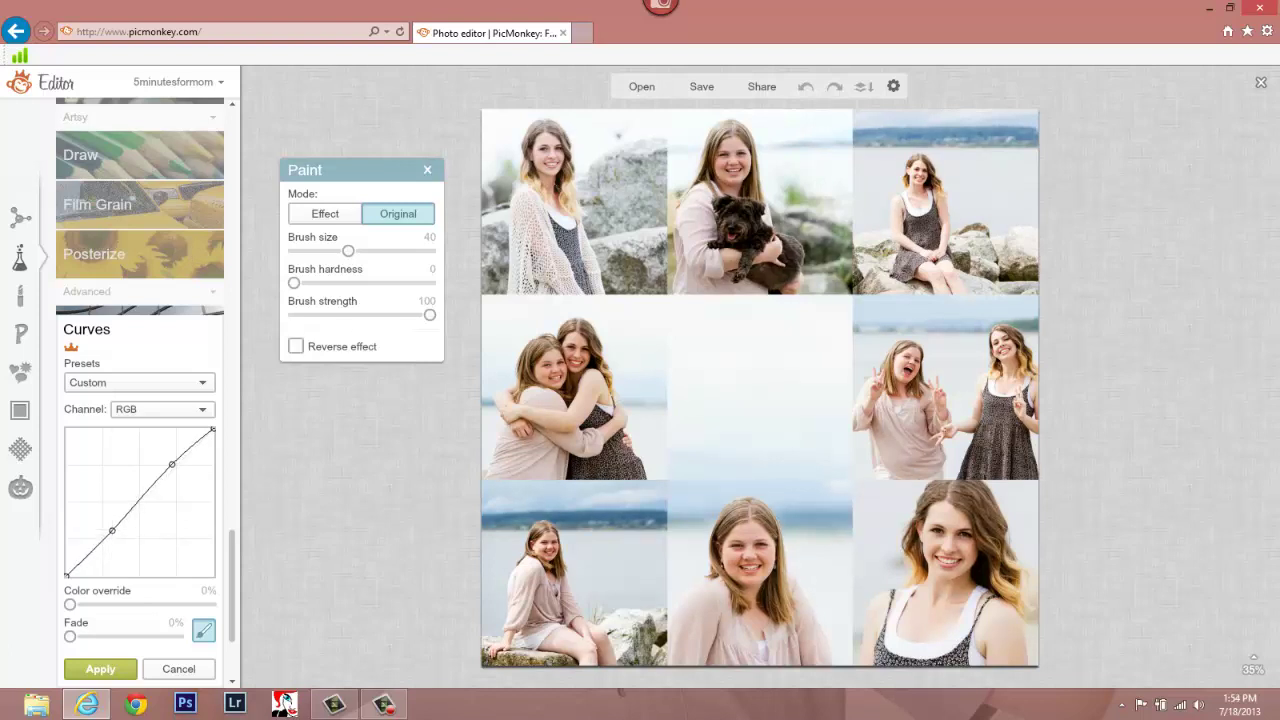
- Examine the list of Curves presets, from the Cross Process and Daguerreotype looks to the exposure options
click(137, 382)
scroll(137, 460, down, 4)
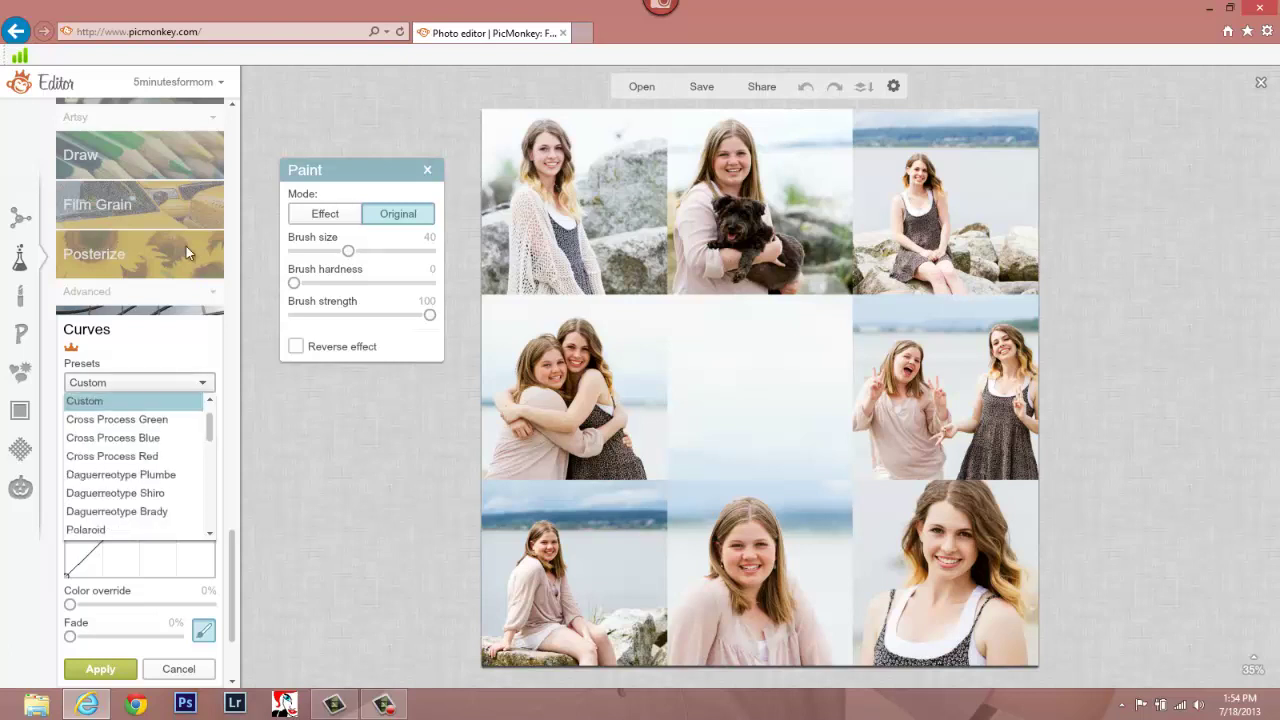
scroll(137, 460, down, 5)
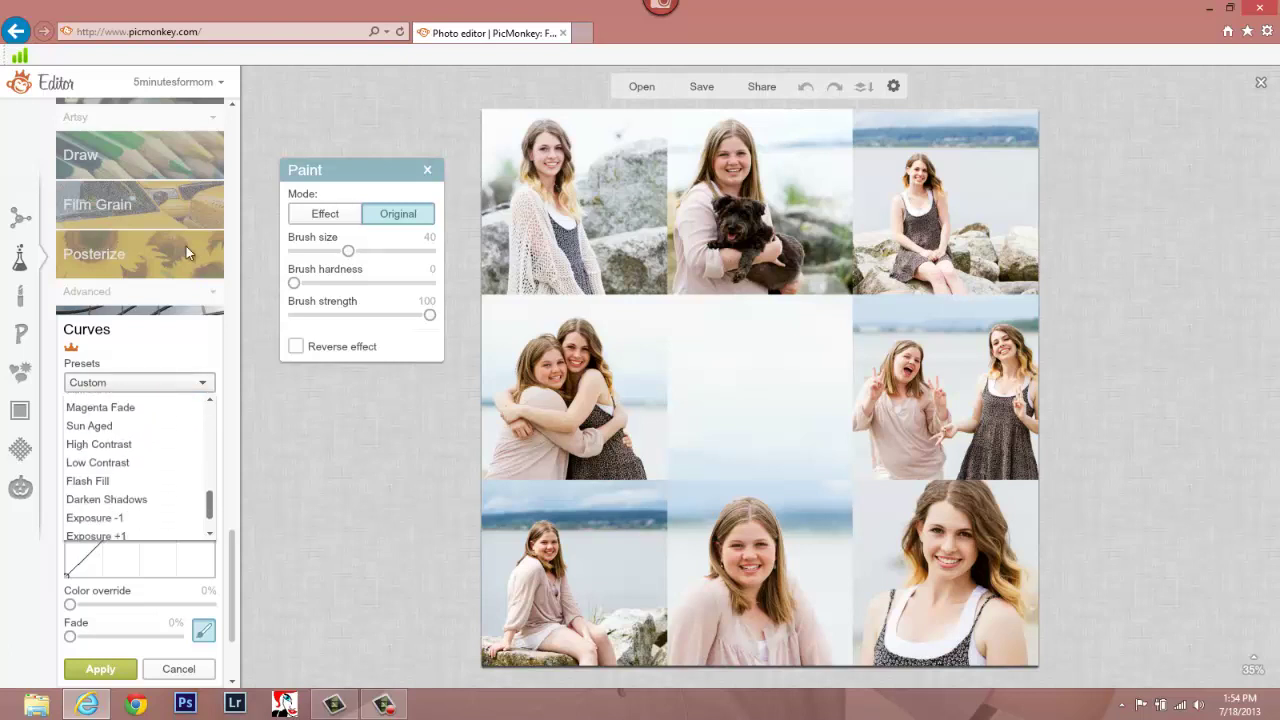
scroll(137, 460, up, 10)
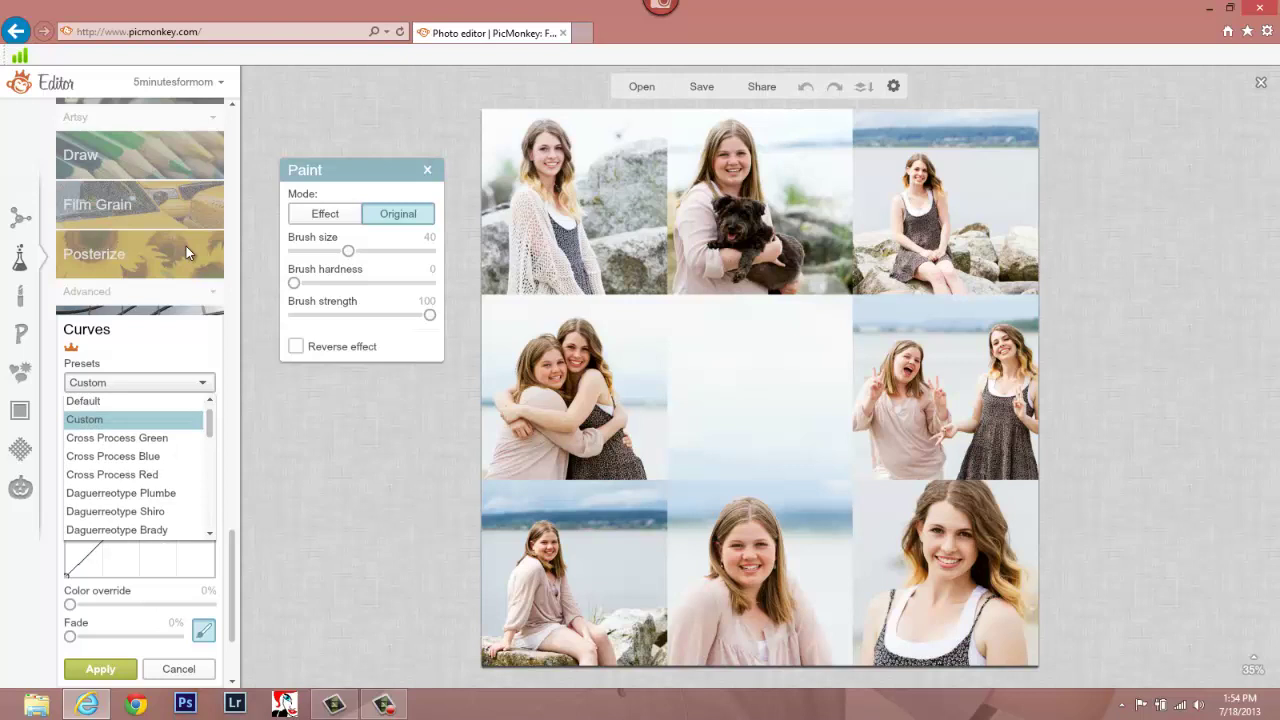
click(140, 383)
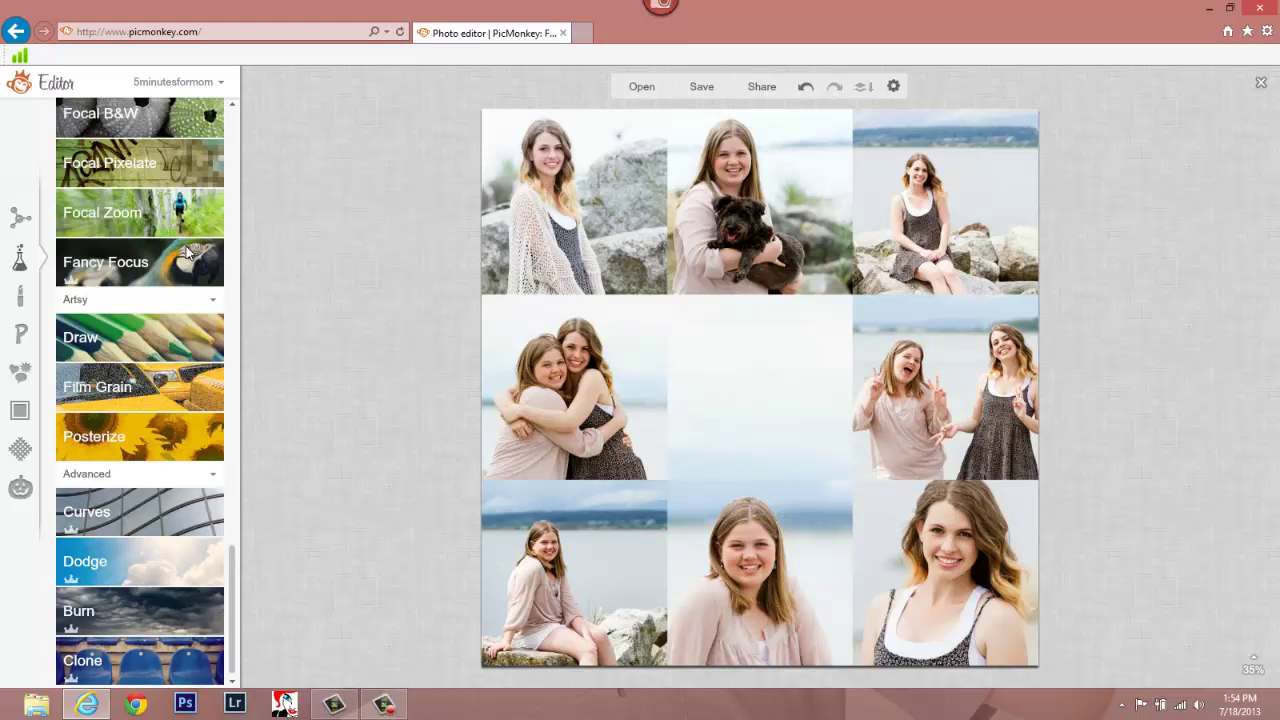
- Try the Dusk effect on the whole collage with 82% fade, a size 62 effect brush and Reverse effect
scroll(186, 252, up, 5)
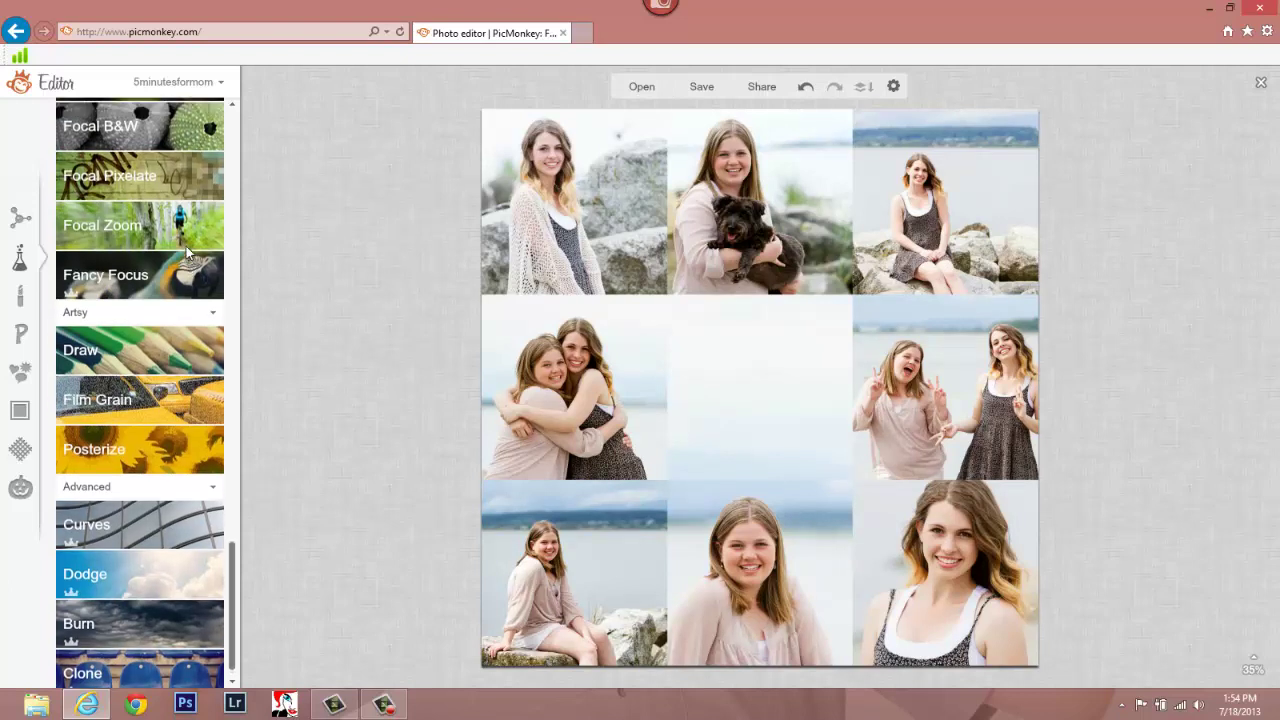
scroll(186, 252, up, 15)
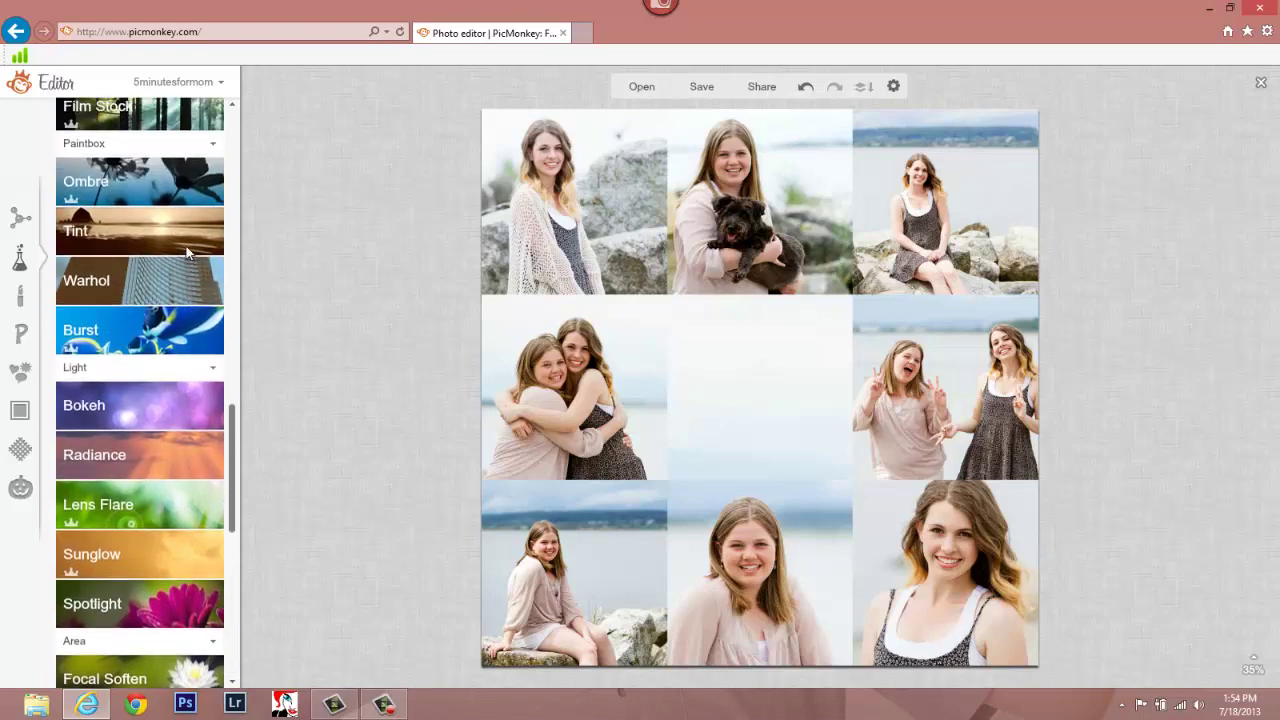
scroll(186, 252, up, 15)
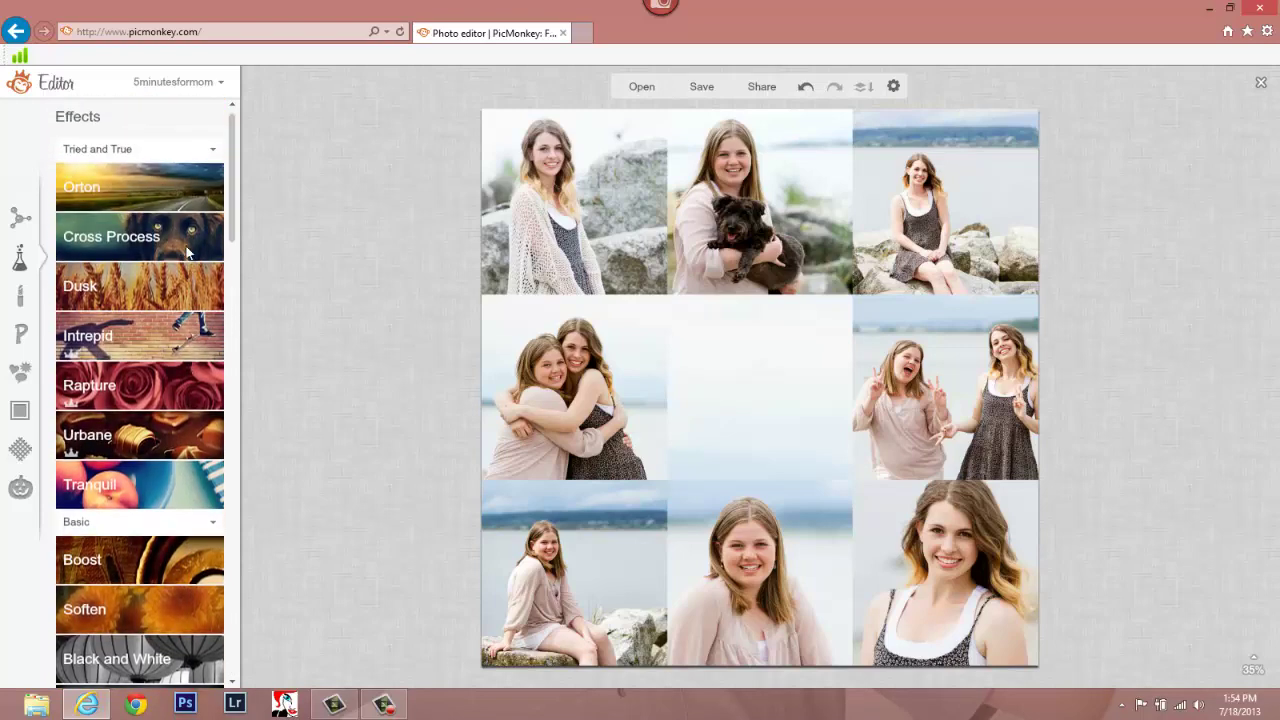
click(186, 252)
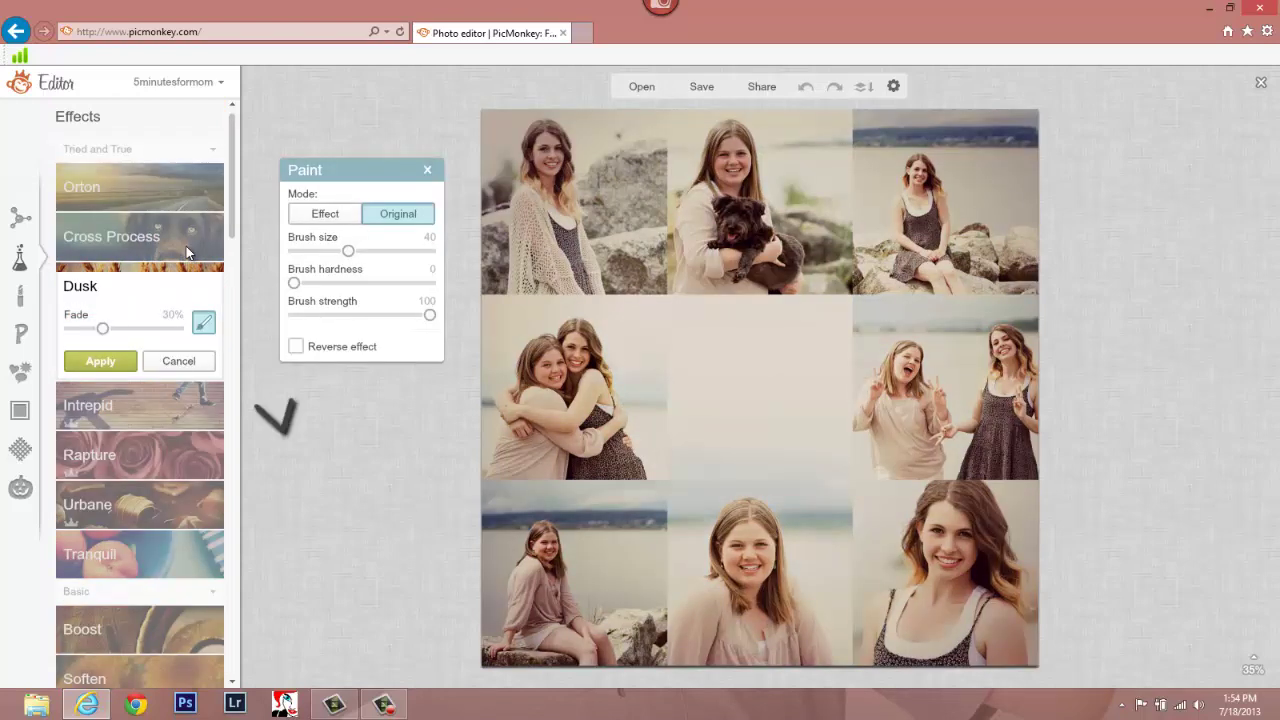
drag(102, 328, 152, 328)
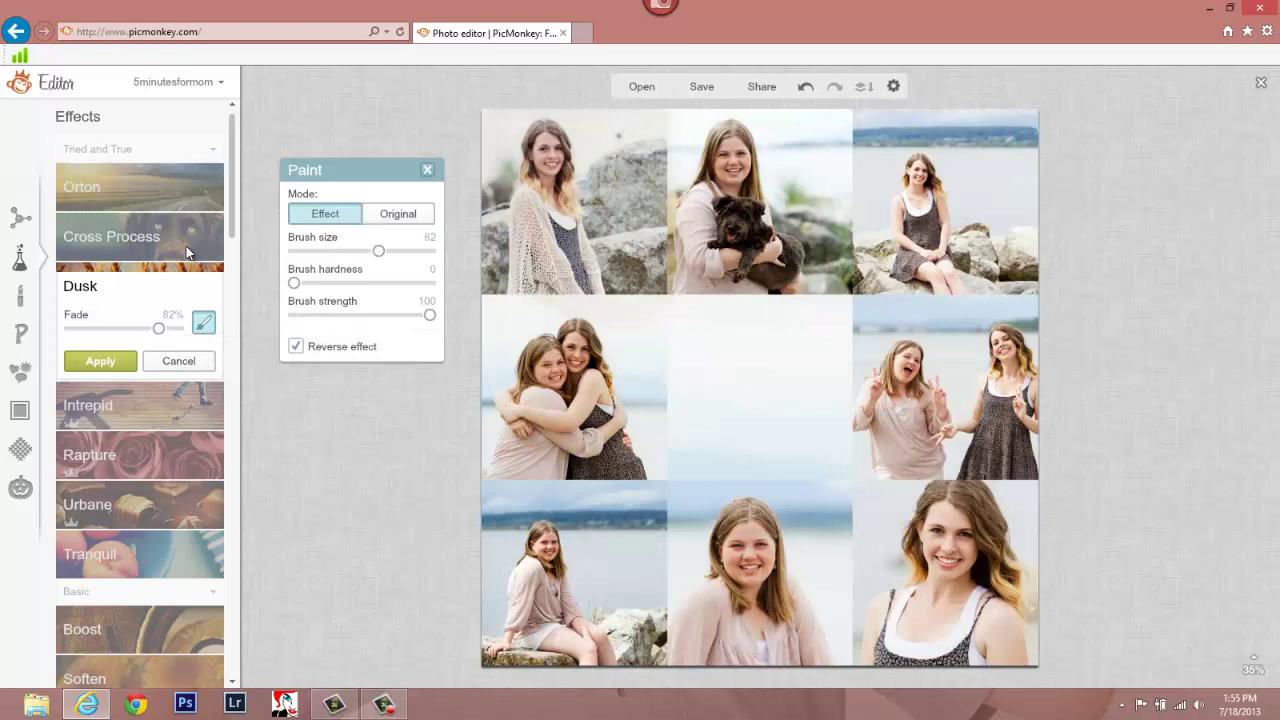
click(427, 170)
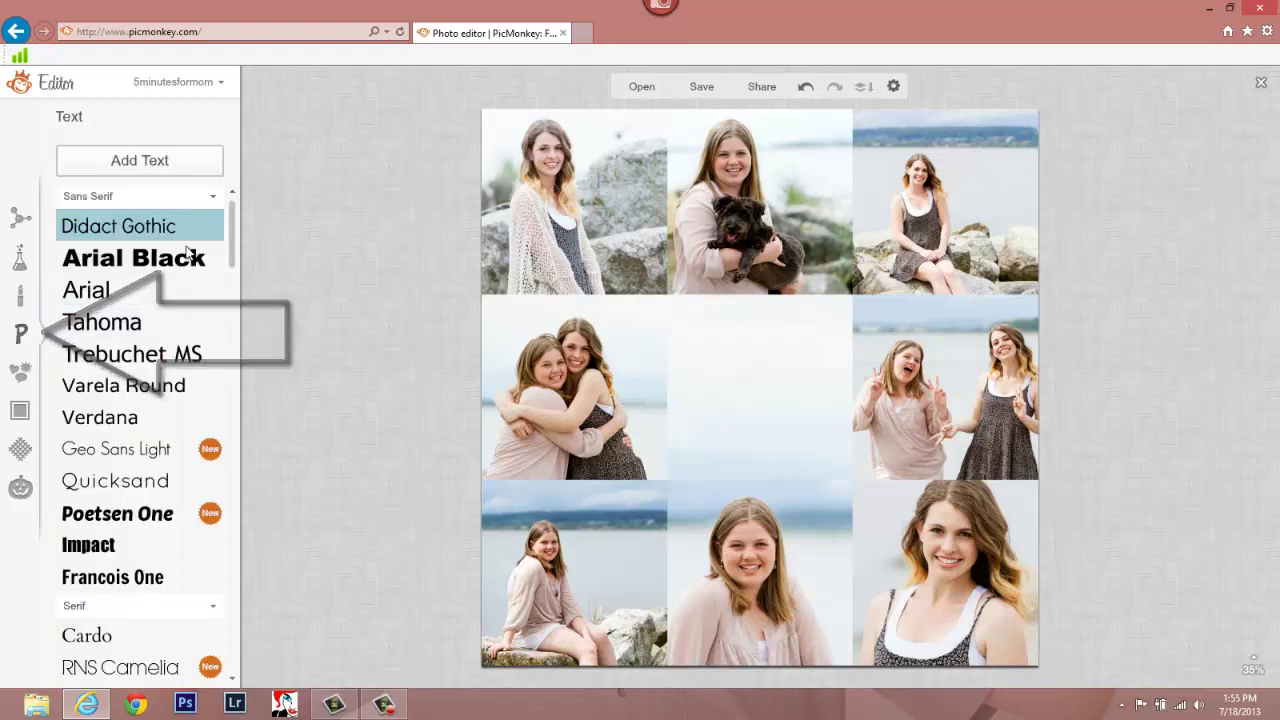
- Add "PicMonkey TUTORIAL" and a smaller "NEW Collage & Editor Workin' TOGETHER" in Geo Sans Light, centred over the middle cell
scroll(187, 252, down, 2)
scroll(187, 252, down, 5)
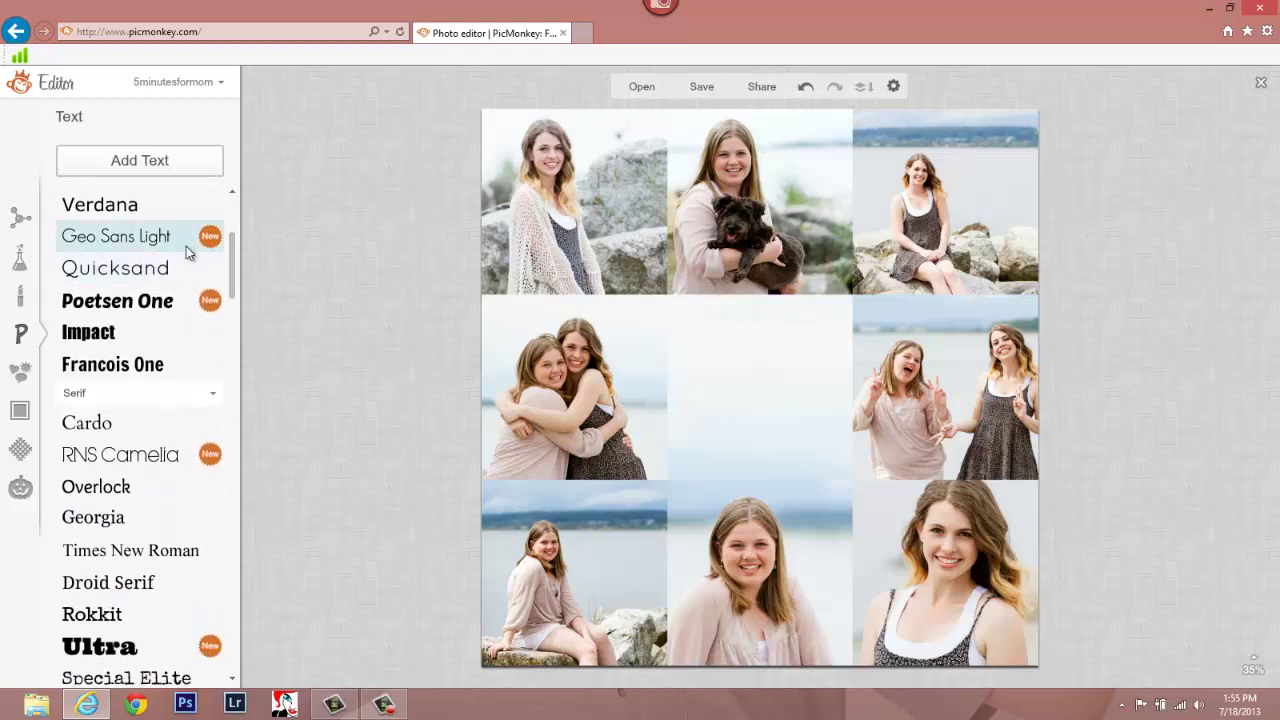
click(187, 248)
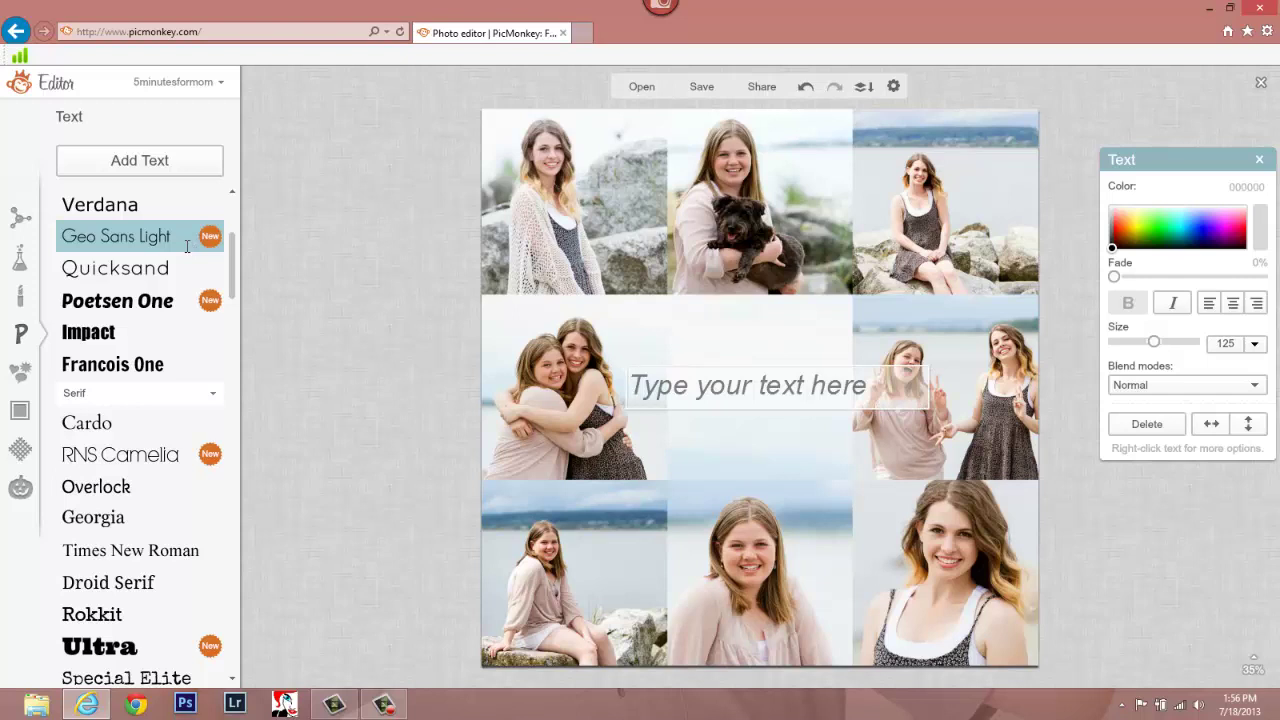
text(Pico)
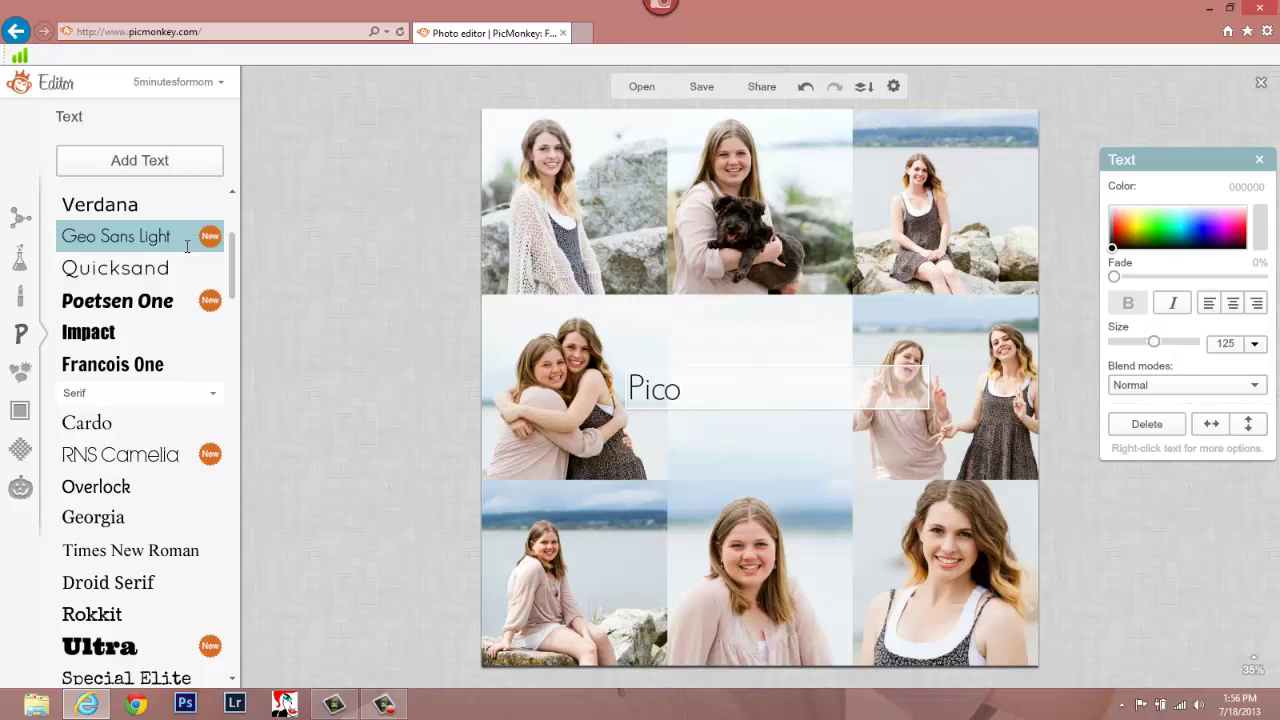
key(BackSpace)
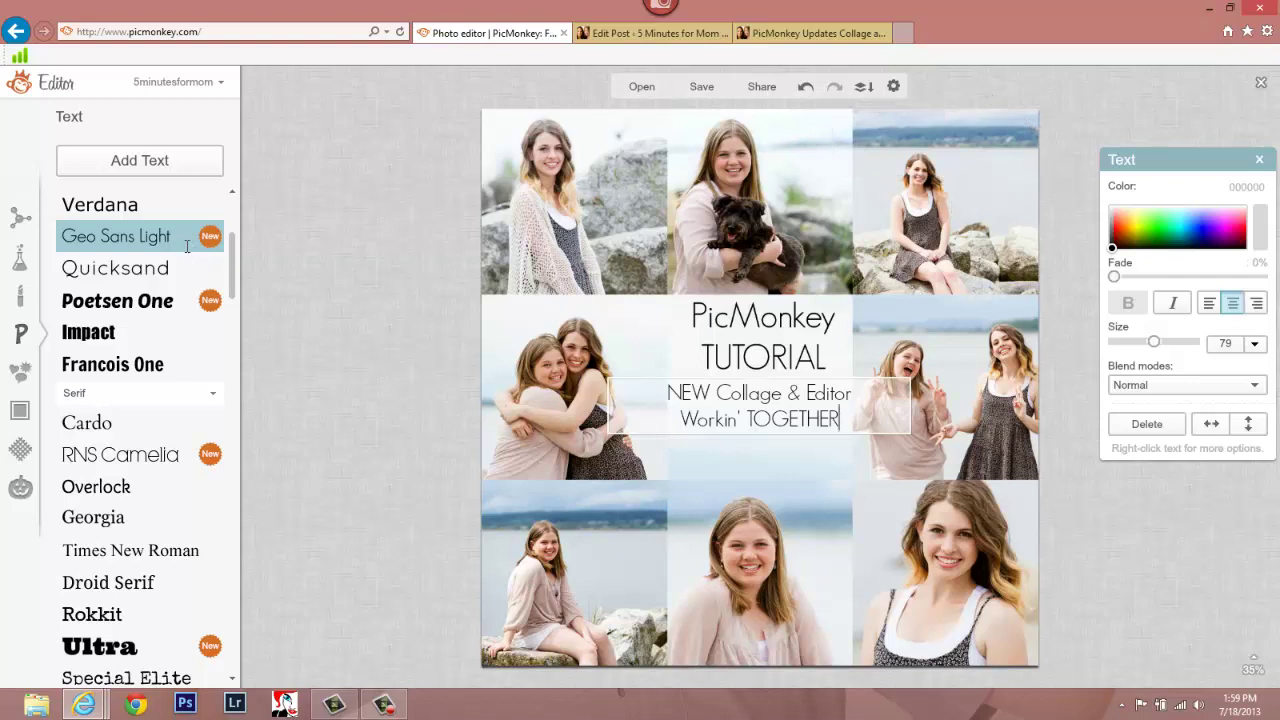
- Try right alignment on the subtitle text and return it to centre alignment
click(1257, 303)
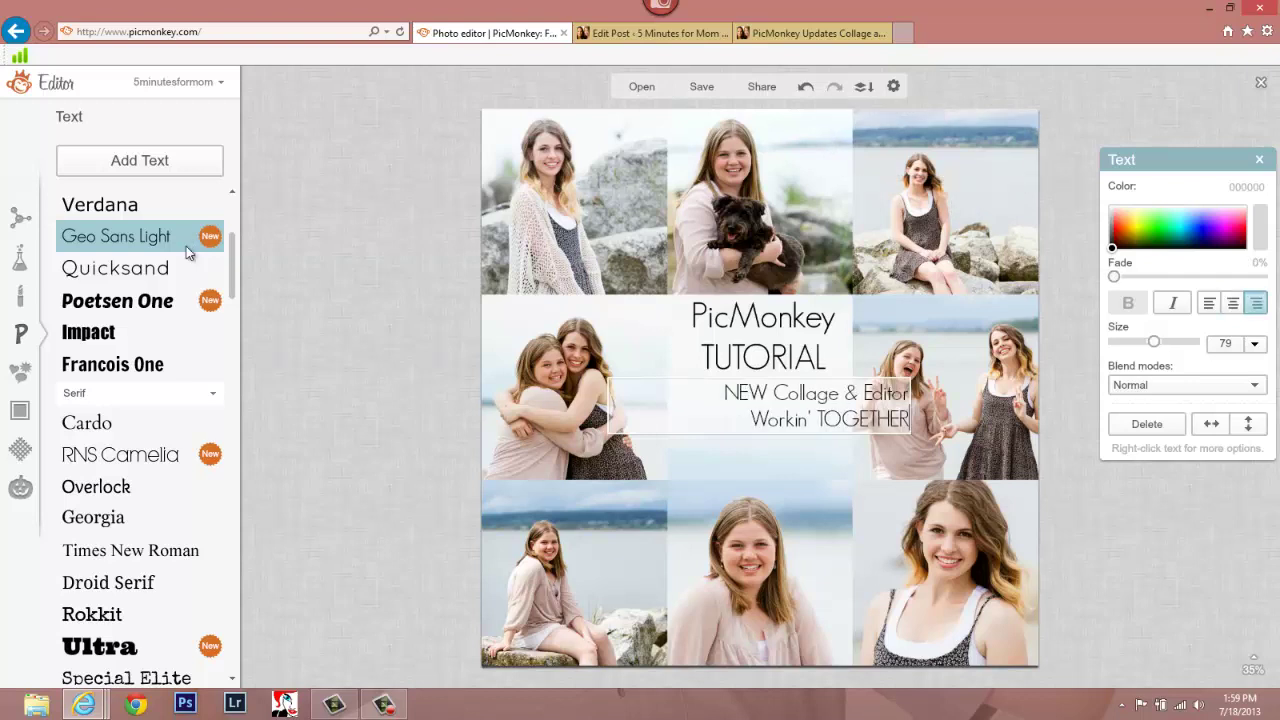
click(1233, 303)
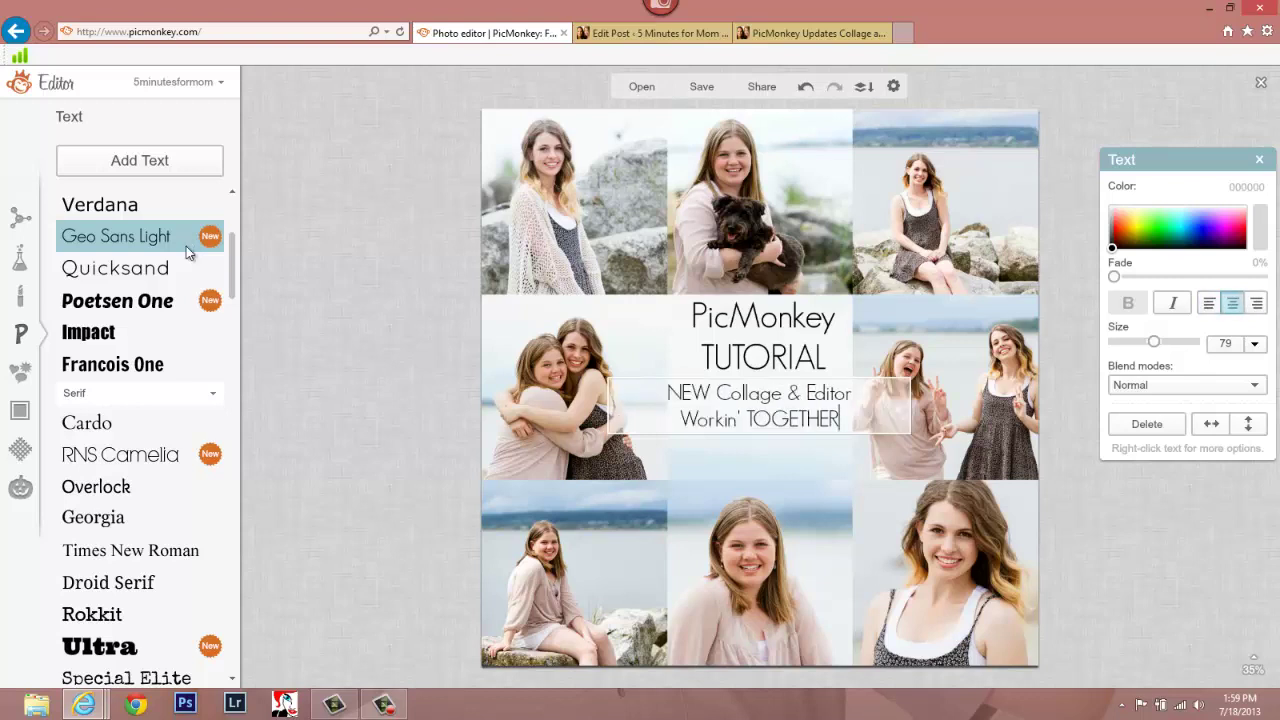
- Fine-tune the positions of the subtitle and title text boxes within the centre cell
click(1068, 520)
click(186, 246)
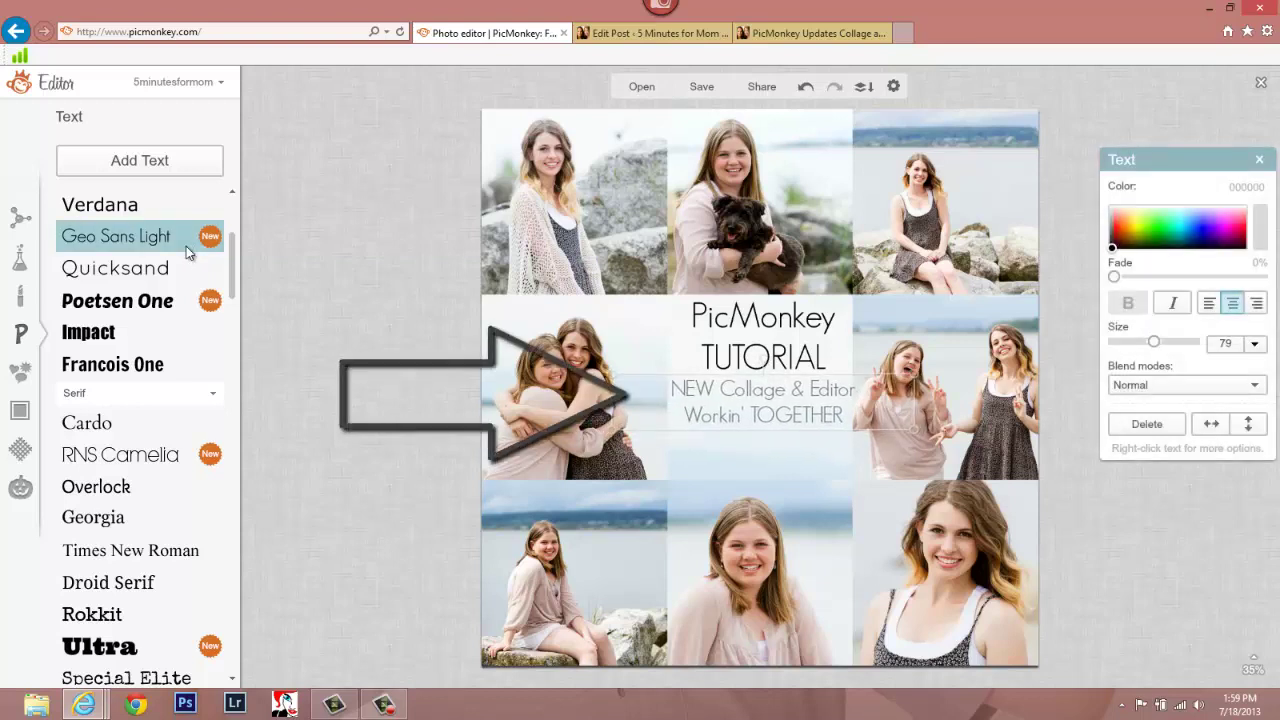
click(763, 338)
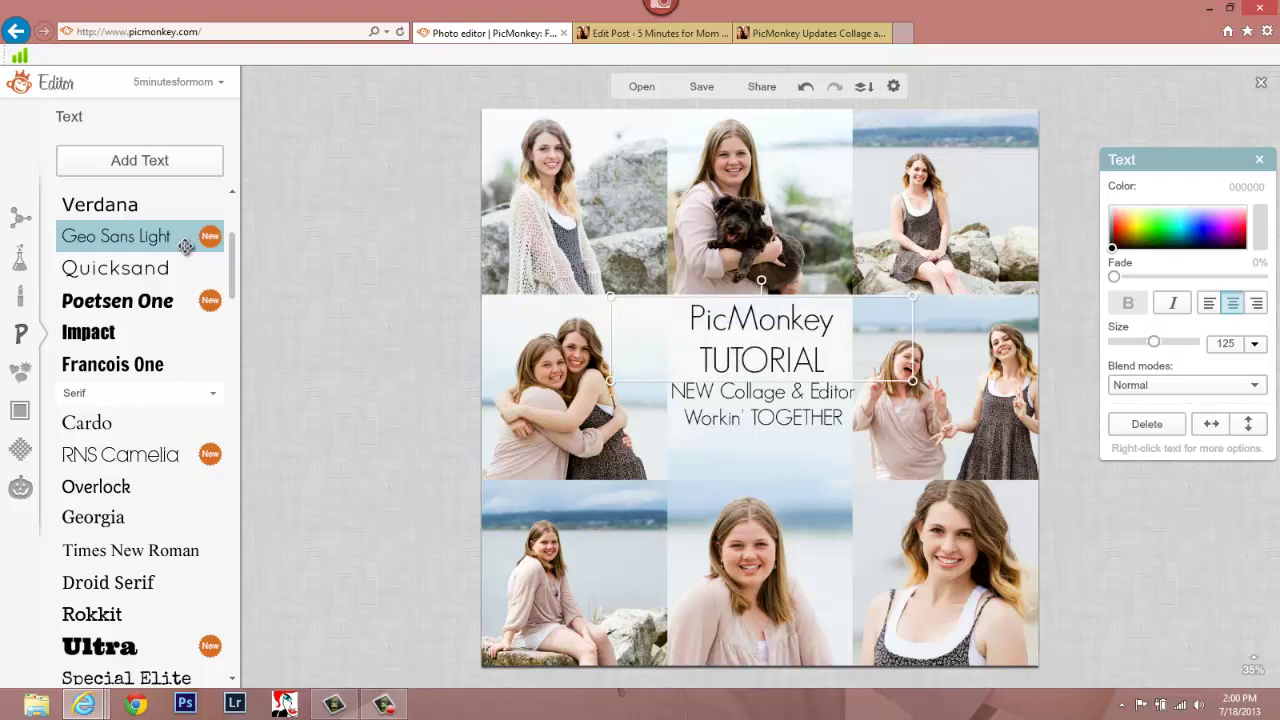
- Resize the subtitle text to 77 and the title to 116, and reposition both within the centre cell
click(763, 405)
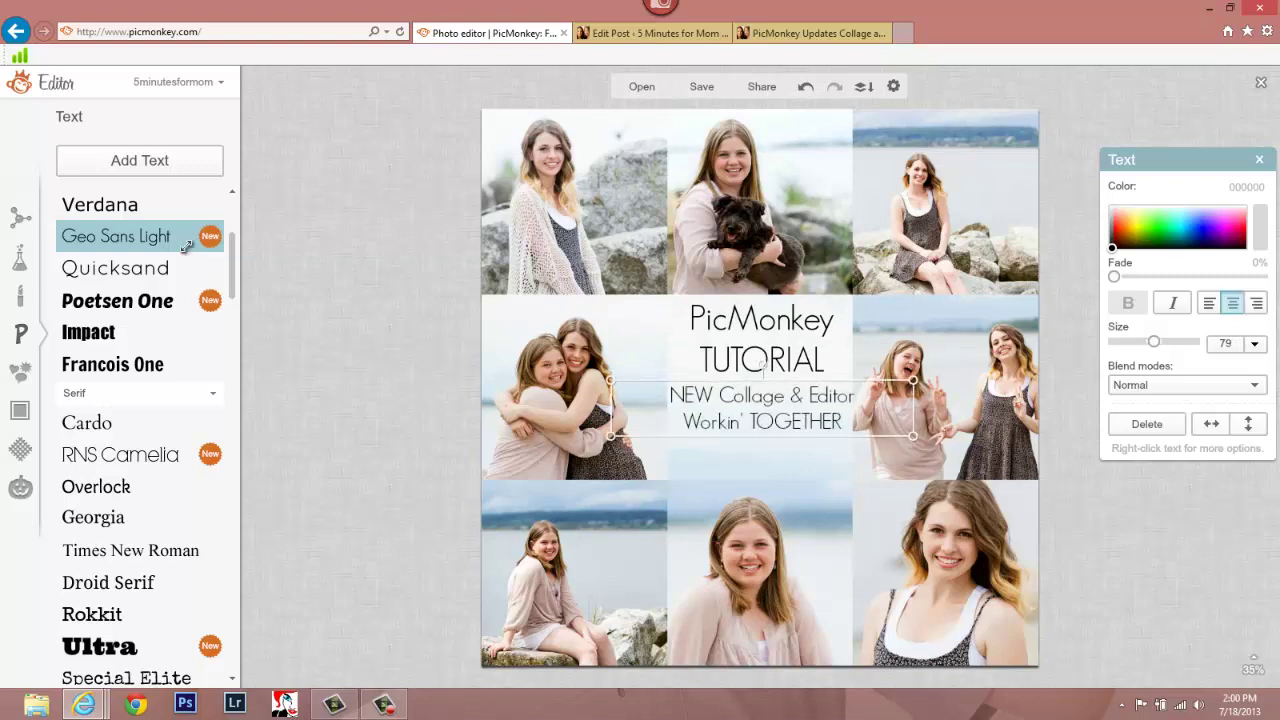
click(186, 246)
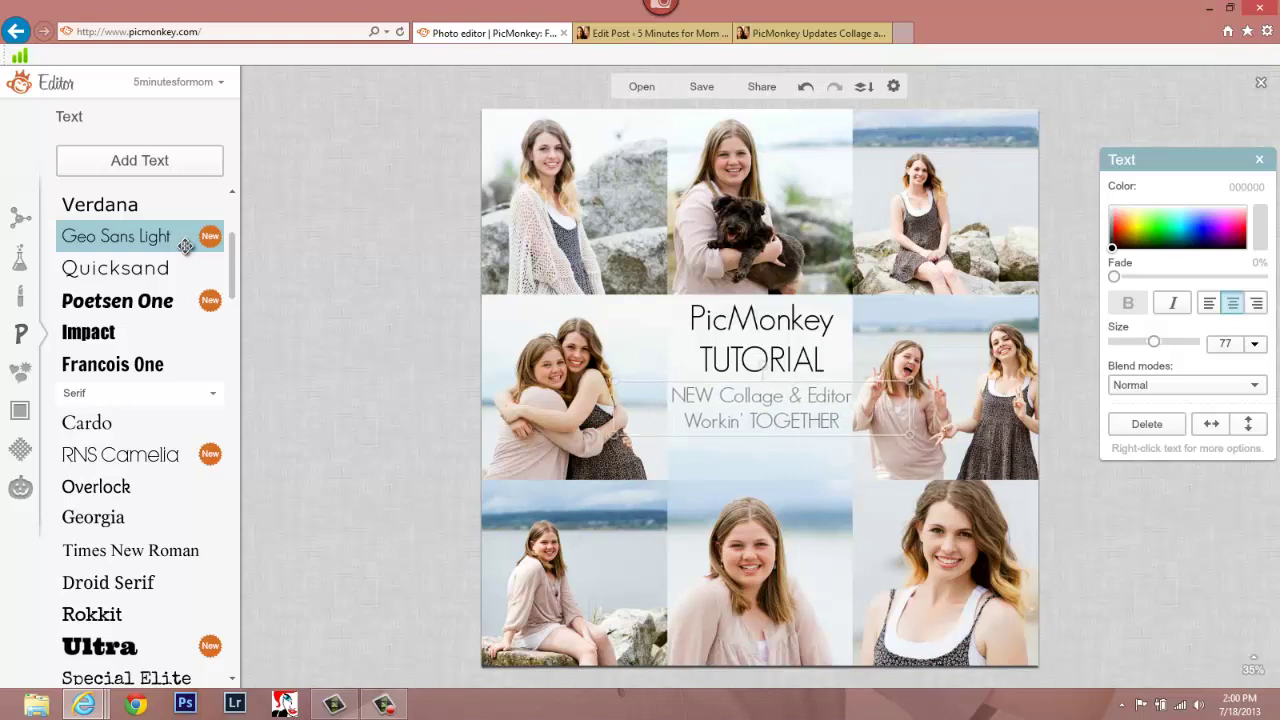
key(Escape)
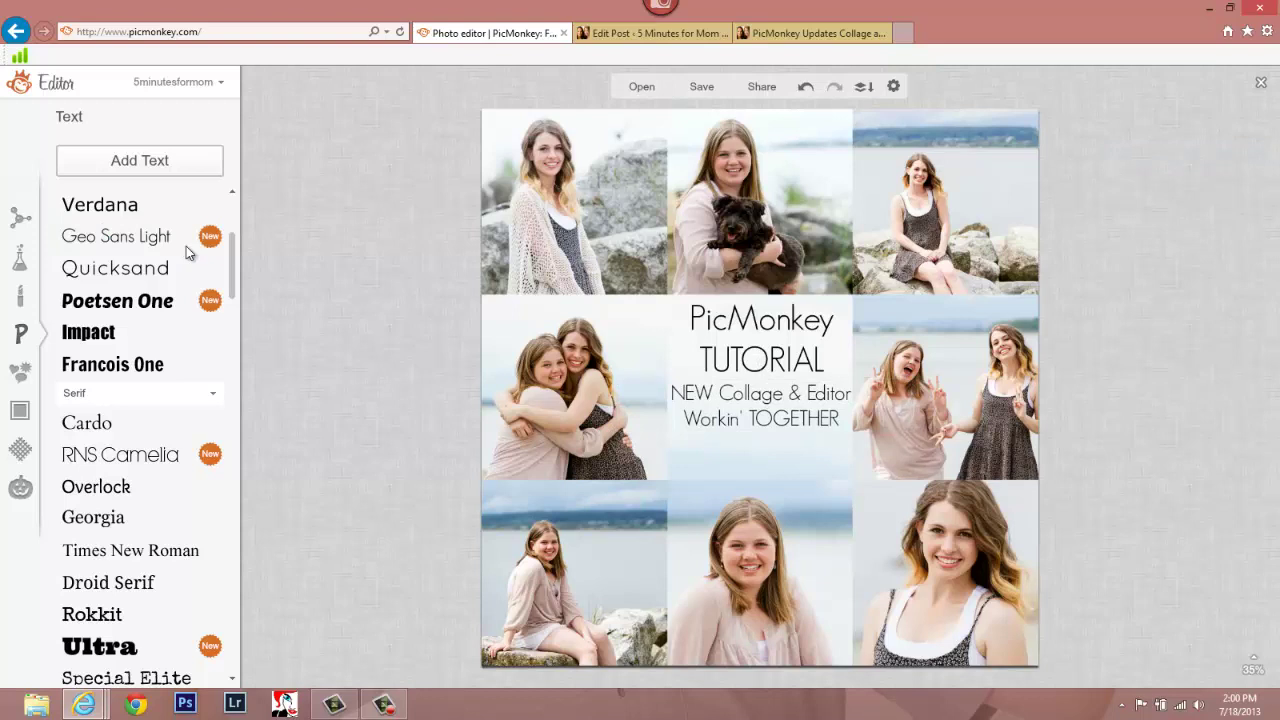
click(186, 247)
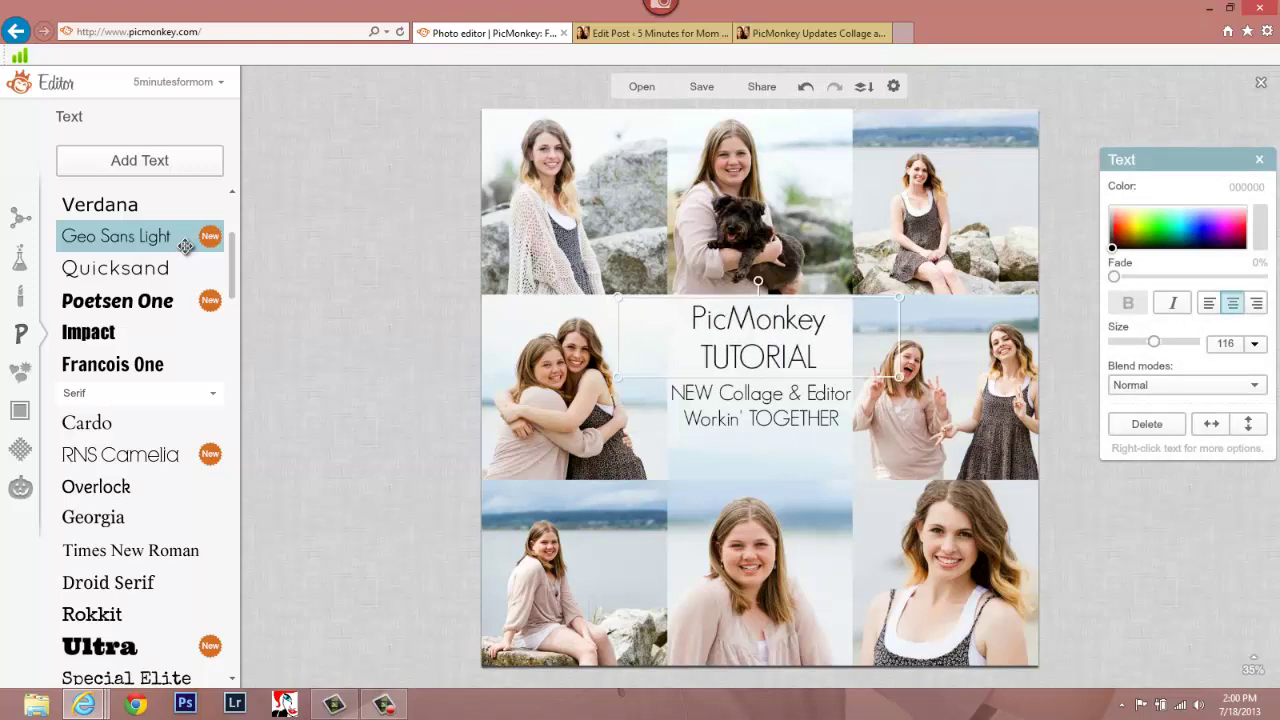
key(Escape)
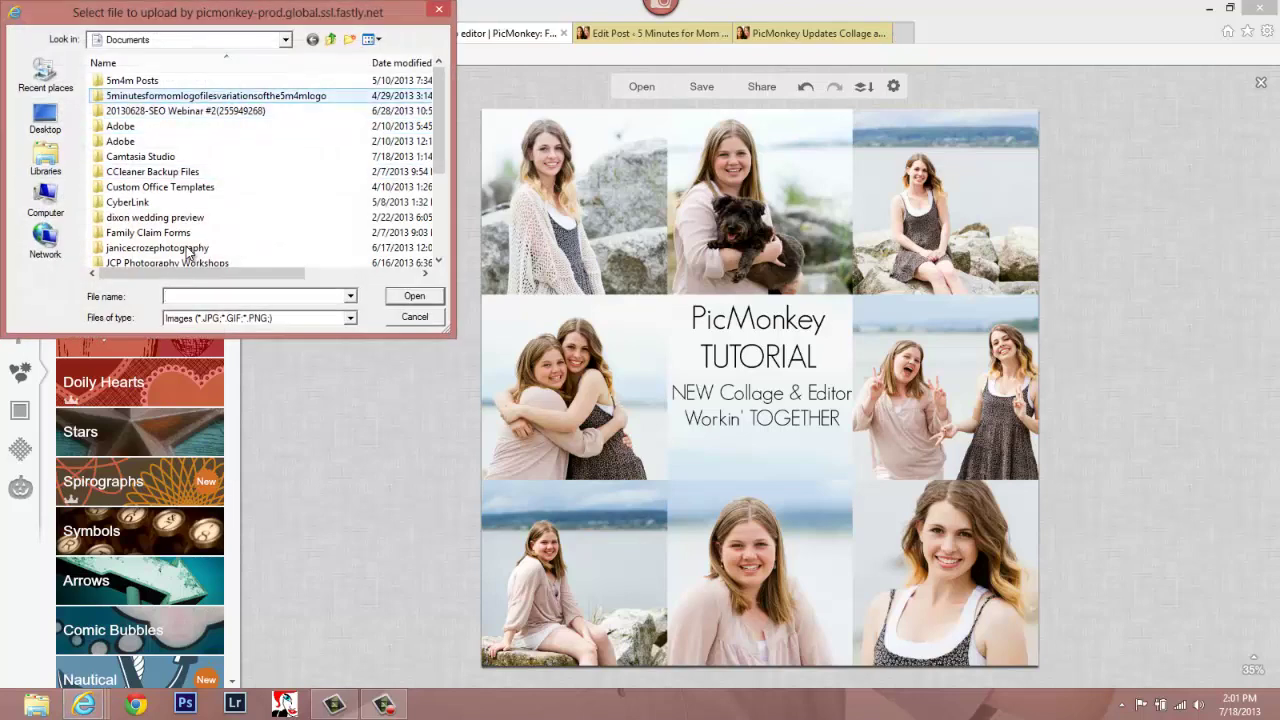
- Add the 5MinutesForMom.com logo file as a custom overlay, shrink it beneath the subtitle, and nudge the subtitle's position
click(216, 97)
key(Return)
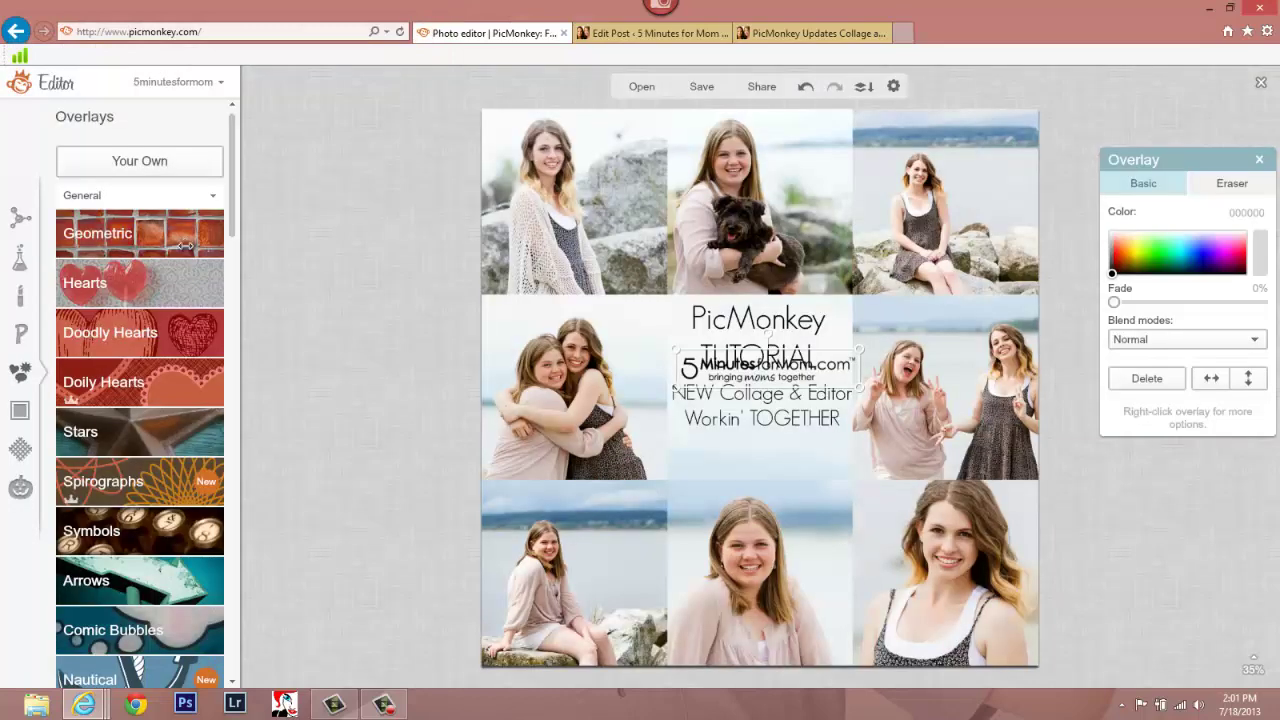
key(Down)
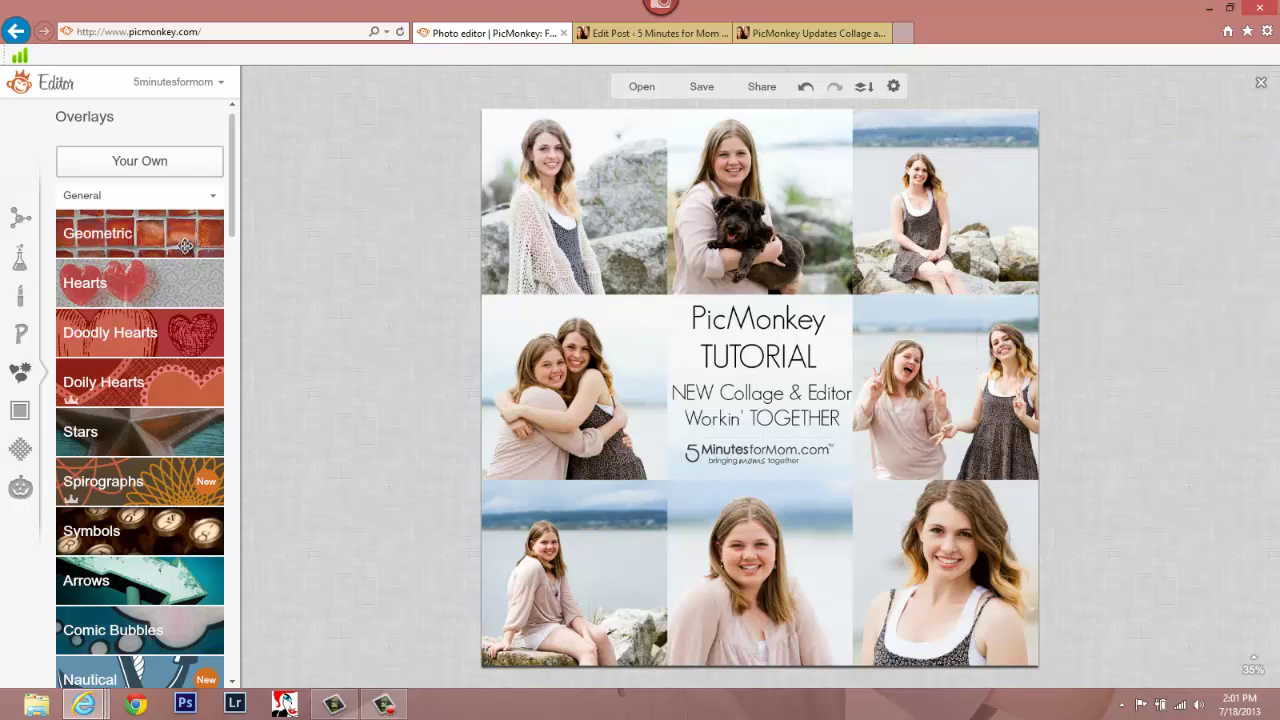
key(ctrl+z)
key(ctrl+y)
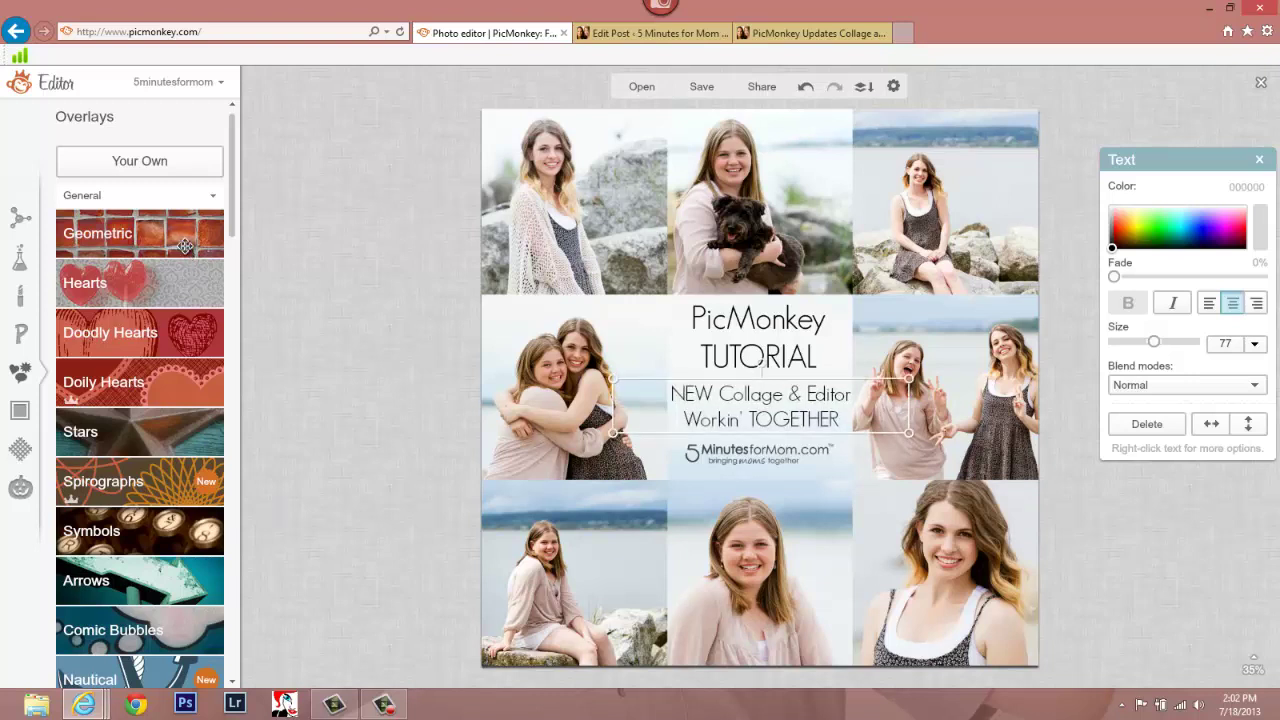
click(187, 250)
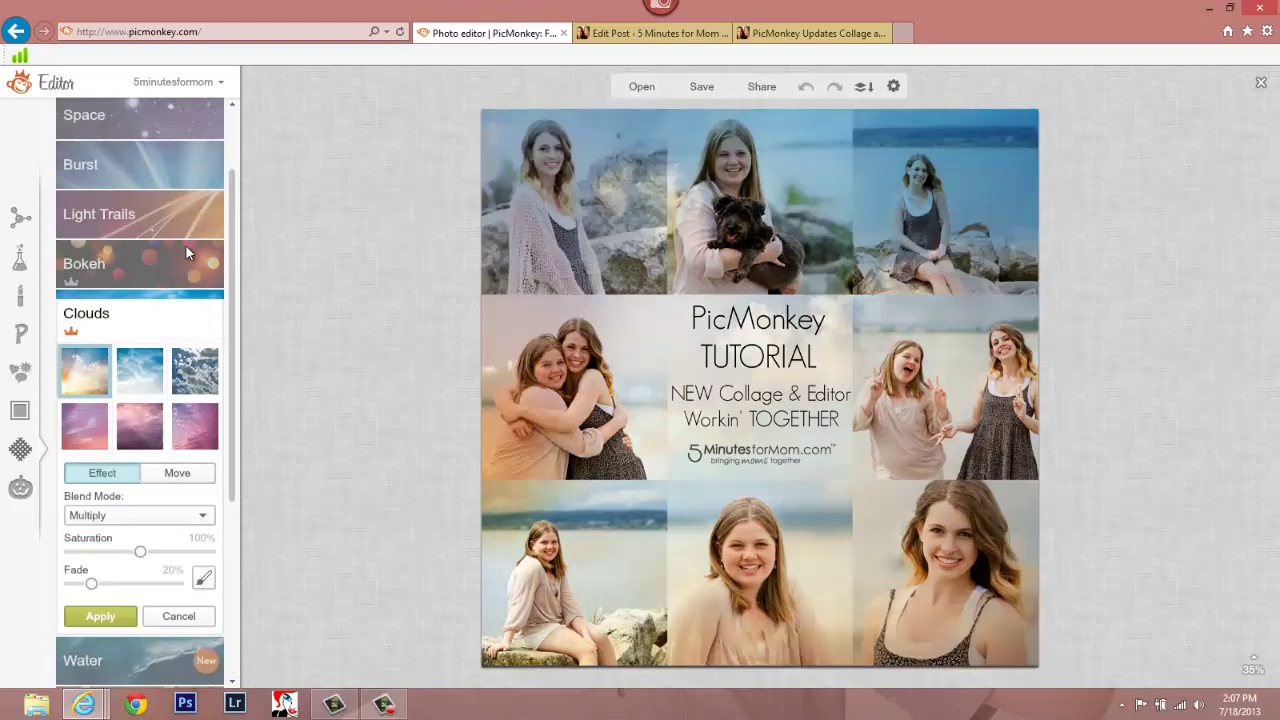
- Switch to the third Clouds texture and paint the original back over the top-row photos with a size 100 brush
click(140, 371)
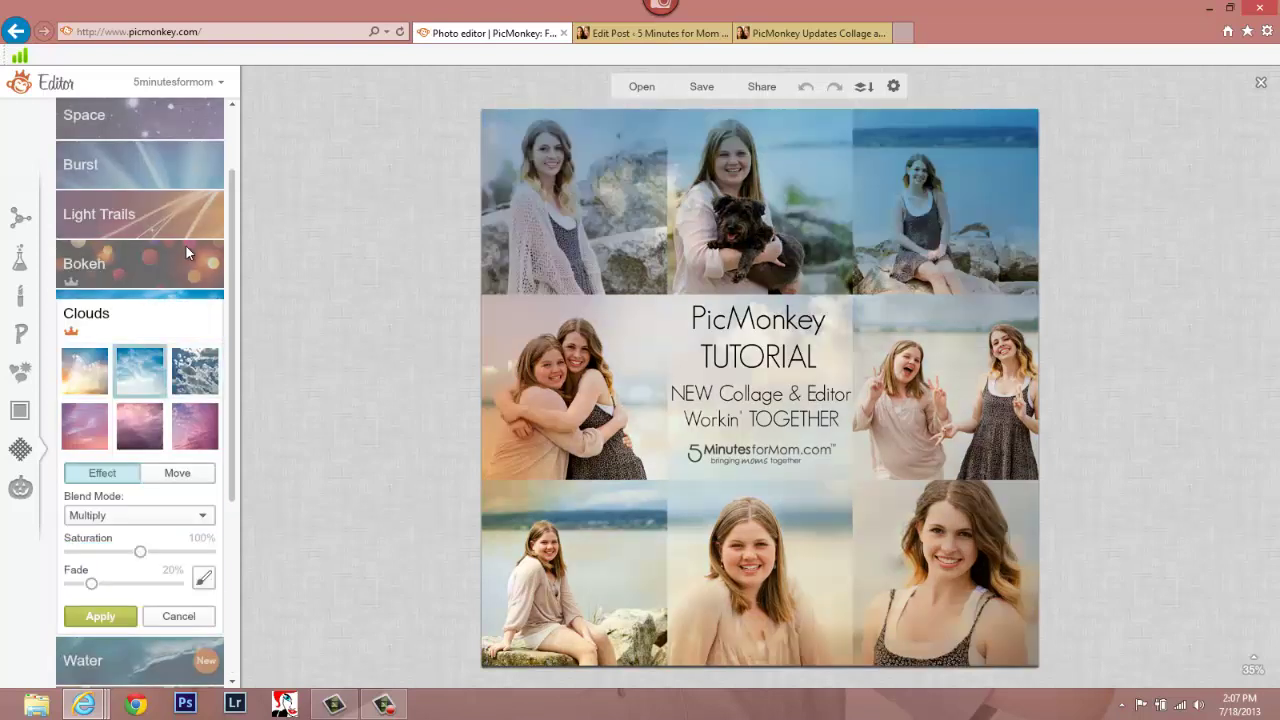
click(194, 371)
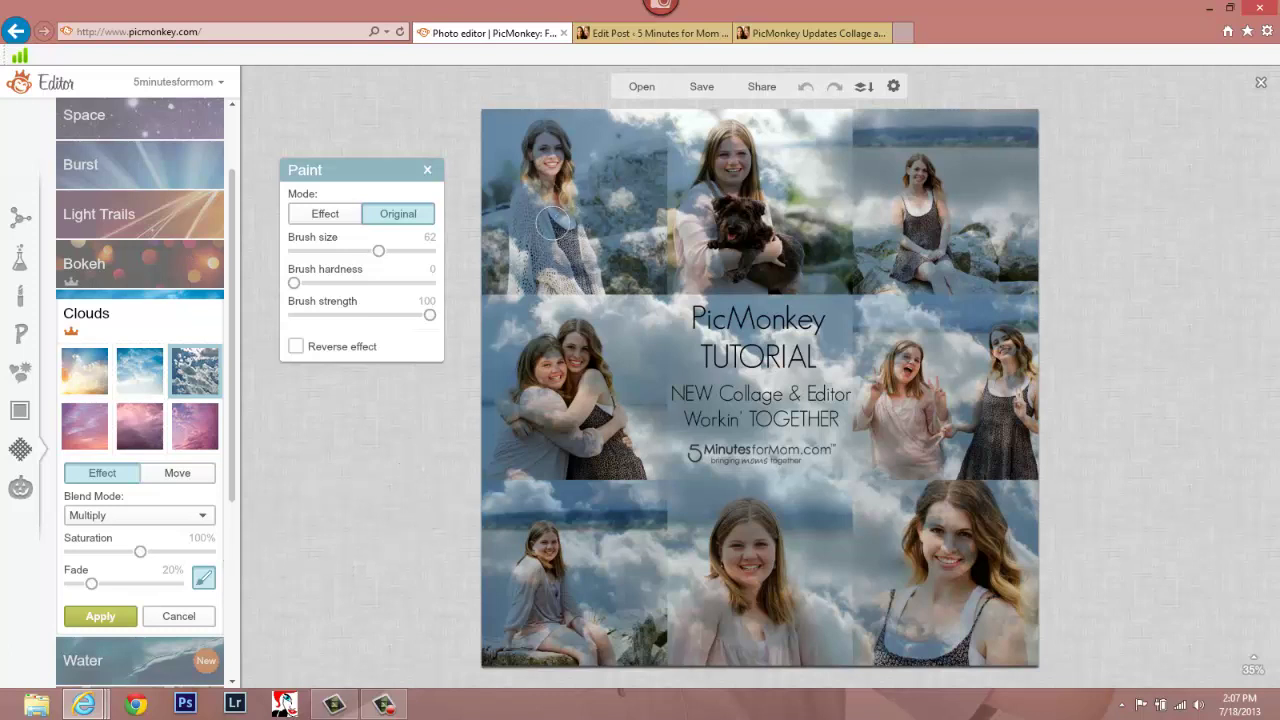
drag(378, 250, 430, 250)
mouse_move(584, 212)
mouse_down()
mouse_move(586, 181)
mouse_move(547, 200)
mouse_move(554, 140)
mouse_move(527, 127)
mouse_move(509, 160)
mouse_move(553, 167)
mouse_move(746, 157)
mouse_move(630, 150)
mouse_move(986, 164)
mouse_move(804, 180)
mouse_move(1020, 180)
mouse_up()
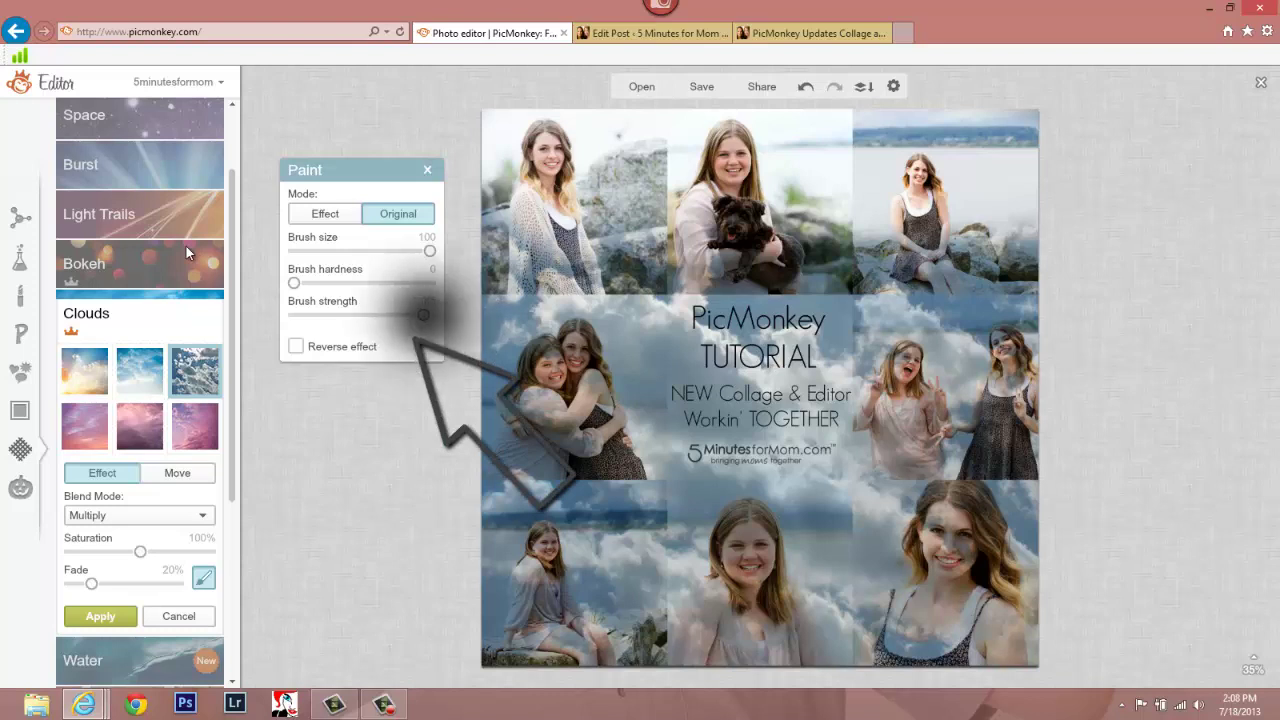
- Partly restore the original of the middle-row hugging photo at brush strength 39, and return the strength to 100
drag(429, 315, 346, 315)
mouse_move(566, 332)
mouse_down()
mouse_move(566, 418)
mouse_move(585, 322)
mouse_move(508, 417)
mouse_move(498, 316)
mouse_move(496, 422)
mouse_move(526, 454)
mouse_move(580, 323)
mouse_move(604, 433)
mouse_move(616, 336)
mouse_move(594, 460)
mouse_move(604, 515)
mouse_move(617, 457)
mouse_move(579, 378)
mouse_move(578, 340)
mouse_move(602, 350)
mouse_move(602, 458)
mouse_move(568, 388)
mouse_move(531, 405)
mouse_move(545, 464)
mouse_up()
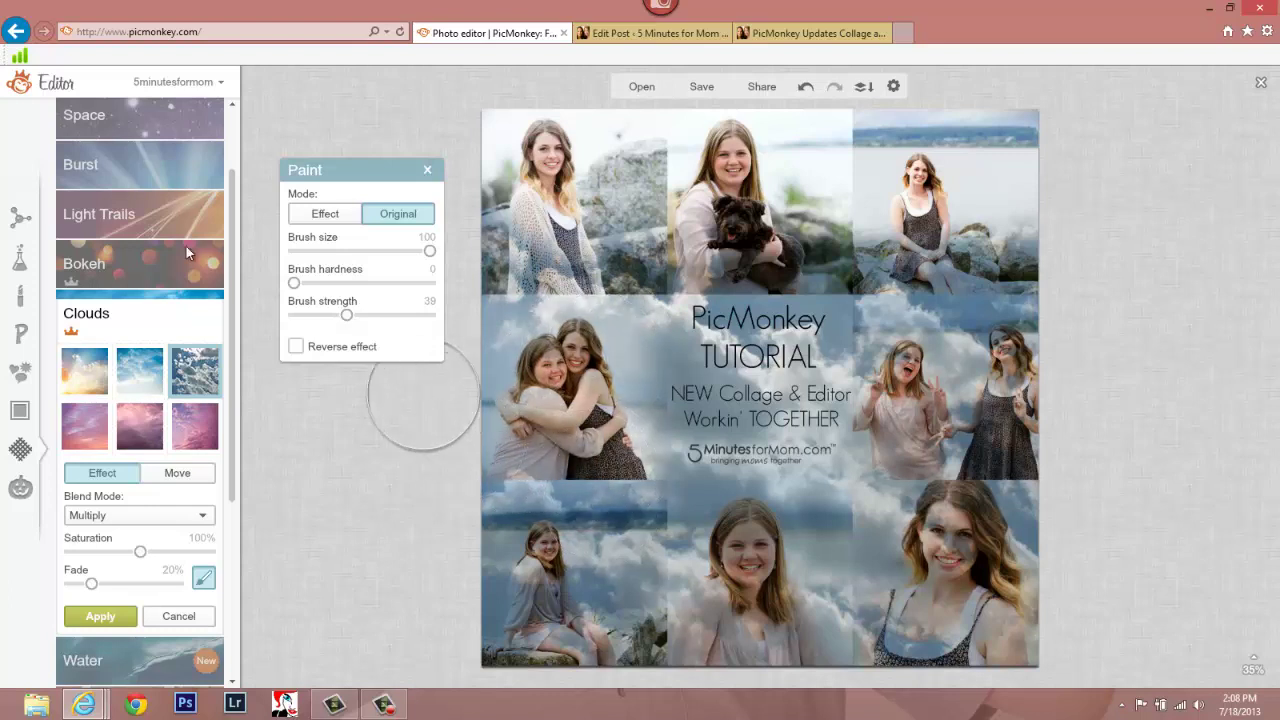
drag(346, 314, 430, 315)
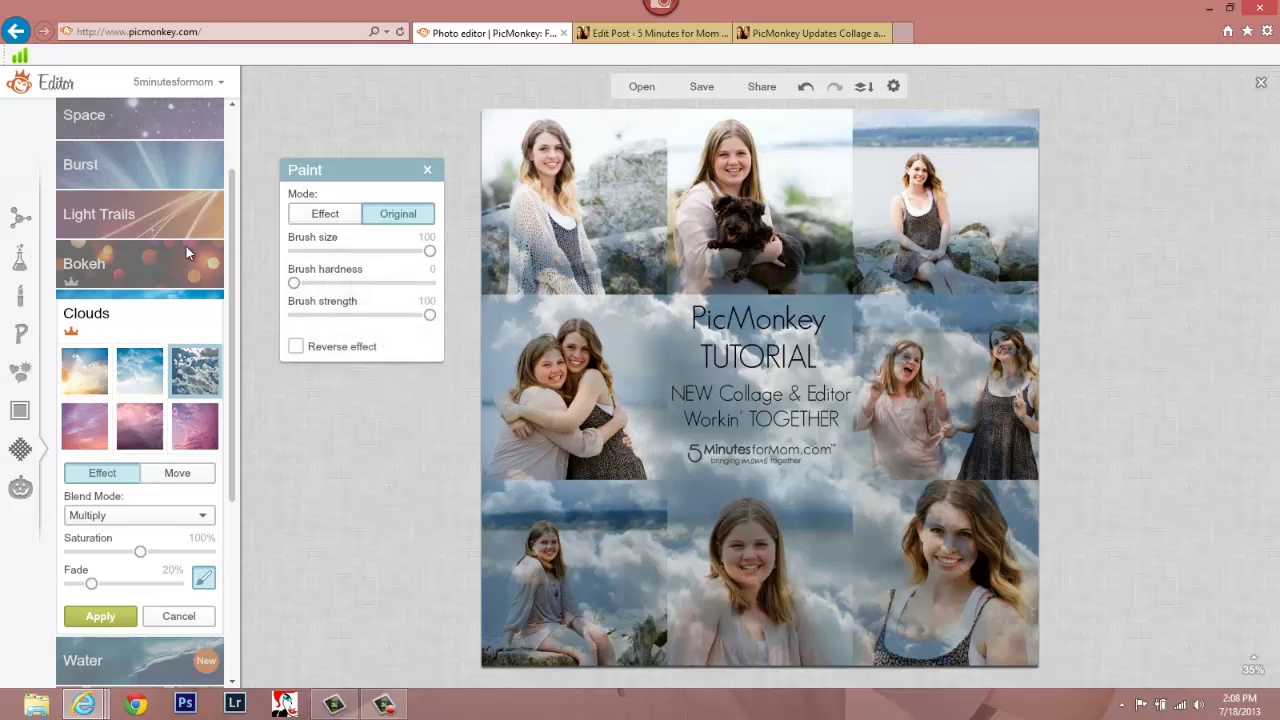
- With brush size 59, paint the clouds off the lower part of the hugging photo, undoing and repainting a stroke
mouse_move(430, 251)
mouse_down()
mouse_move(340, 251)
mouse_move(374, 251)
mouse_up()
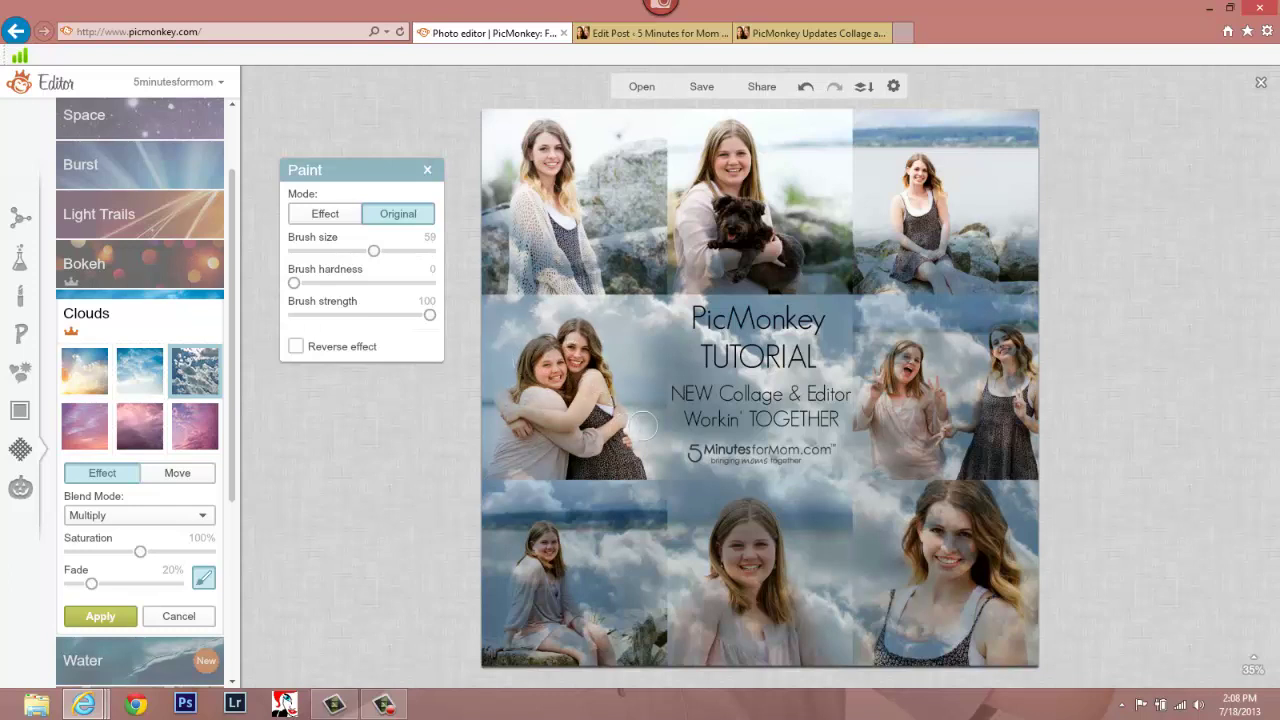
mouse_move(648, 455)
mouse_down()
mouse_move(645, 418)
mouse_move(515, 420)
mouse_move(495, 440)
mouse_move(530, 465)
mouse_move(582, 437)
mouse_up()
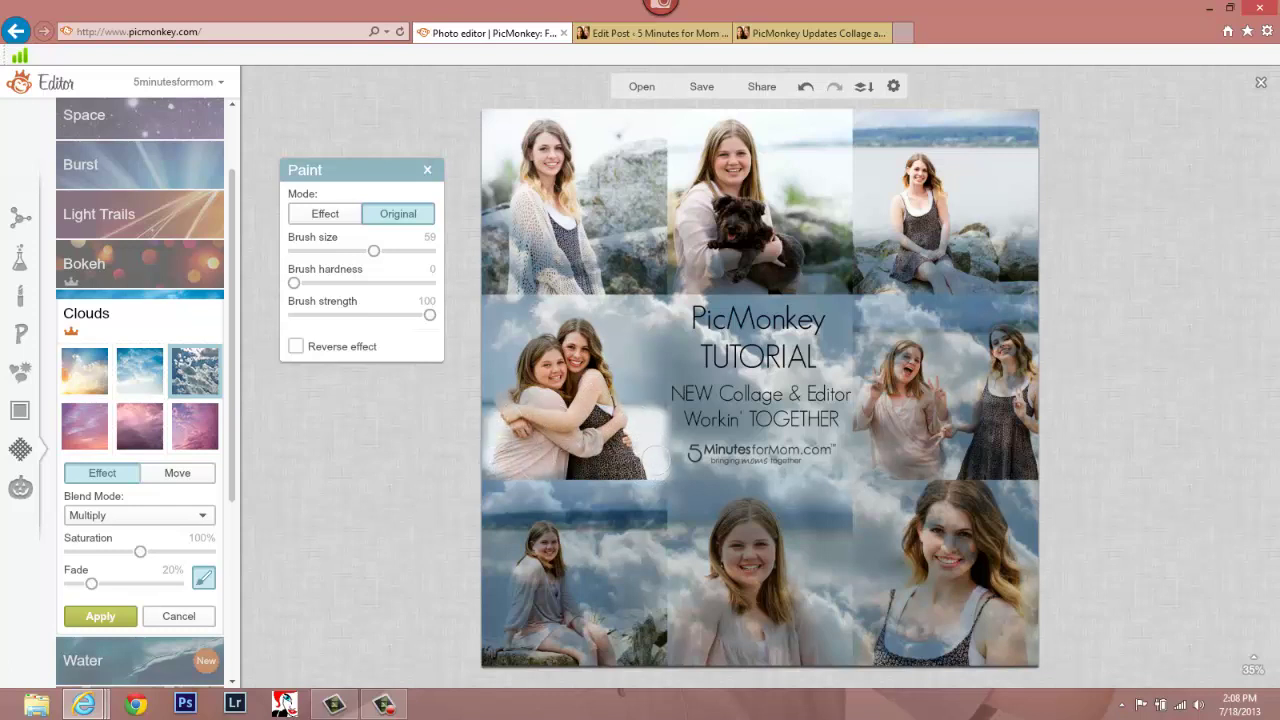
mouse_move(657, 457)
mouse_down()
mouse_move(661, 410)
mouse_move(590, 415)
mouse_up()
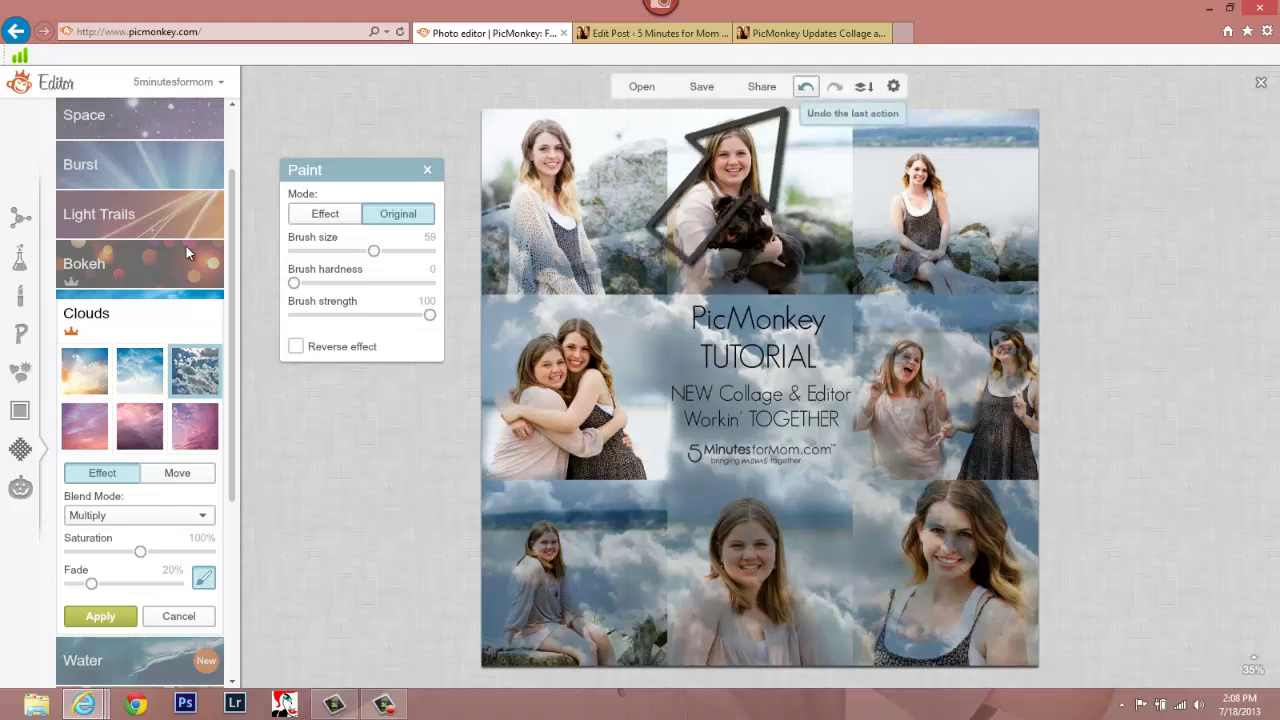
key(ctrl+z)
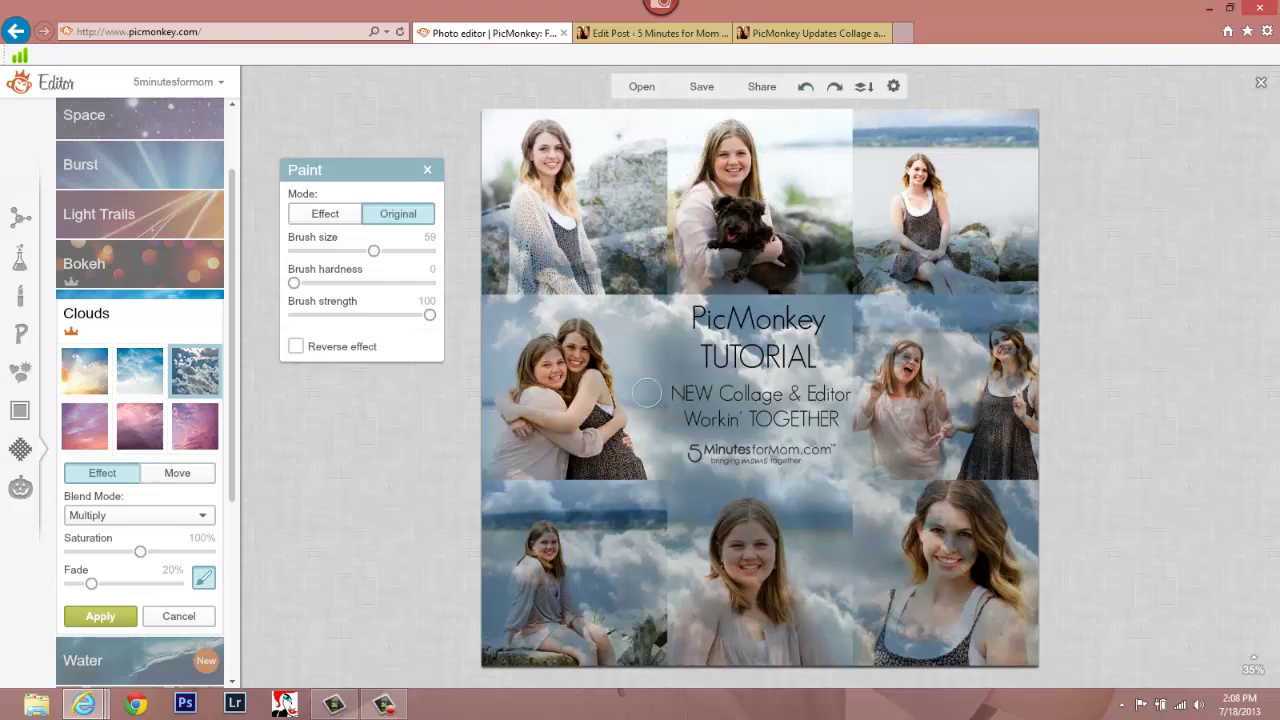
mouse_move(636, 423)
mouse_down()
mouse_move(570, 345)
mouse_move(535, 362)
mouse_move(560, 378)
mouse_move(515, 412)
mouse_move(570, 440)
mouse_up()
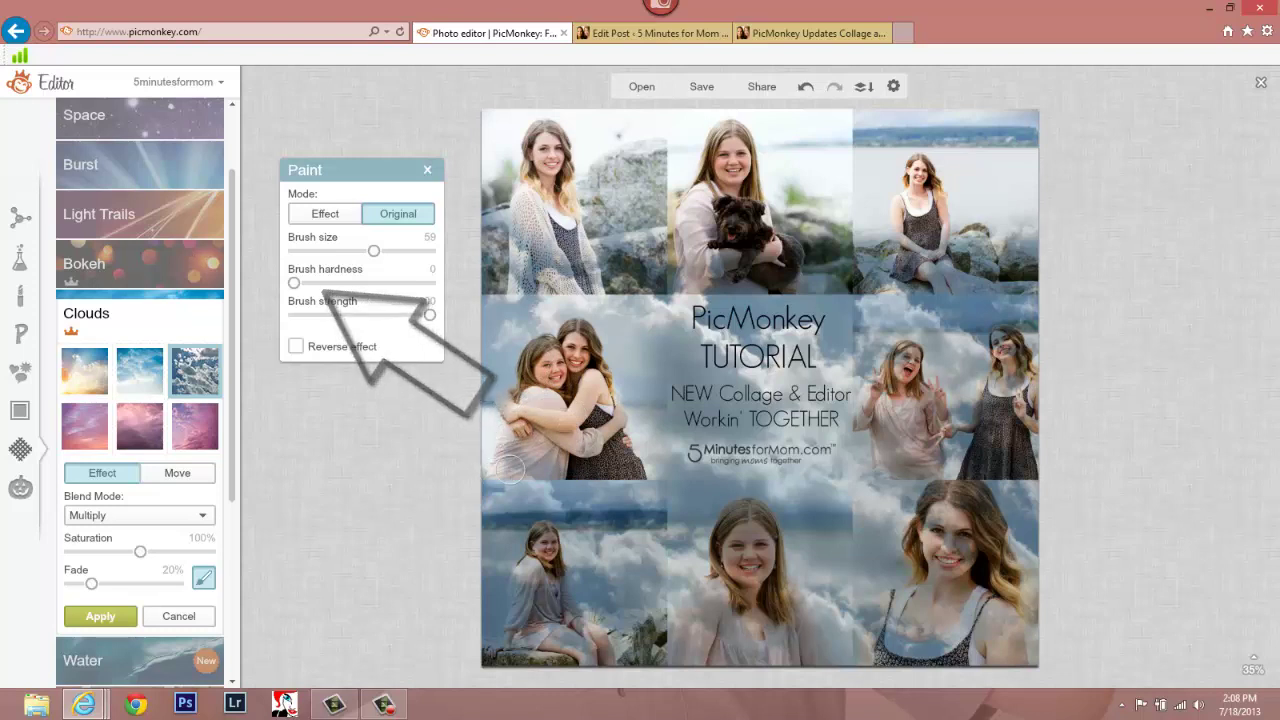
mouse_move(541, 465)
mouse_down()
mouse_move(645, 465)
mouse_move(649, 417)
mouse_move(601, 412)
mouse_move(633, 443)
mouse_move(651, 416)
mouse_move(654, 476)
mouse_up()
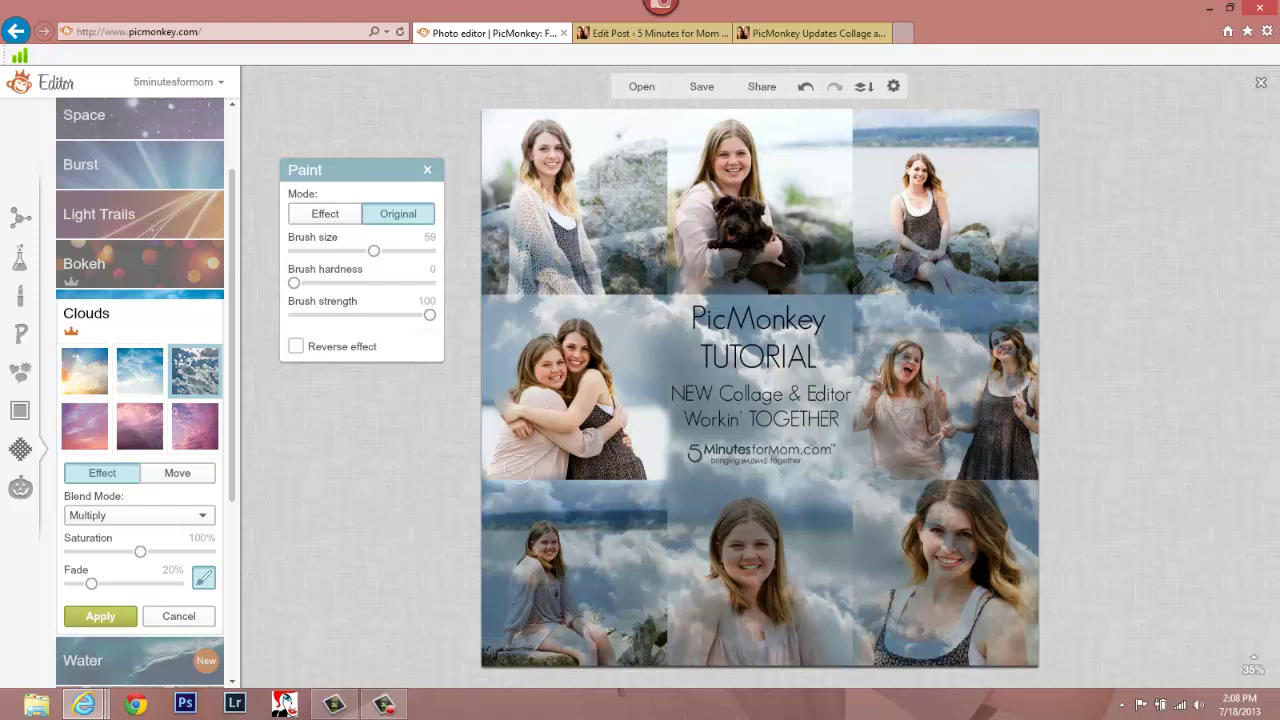
drag(473, 466, 637, 470)
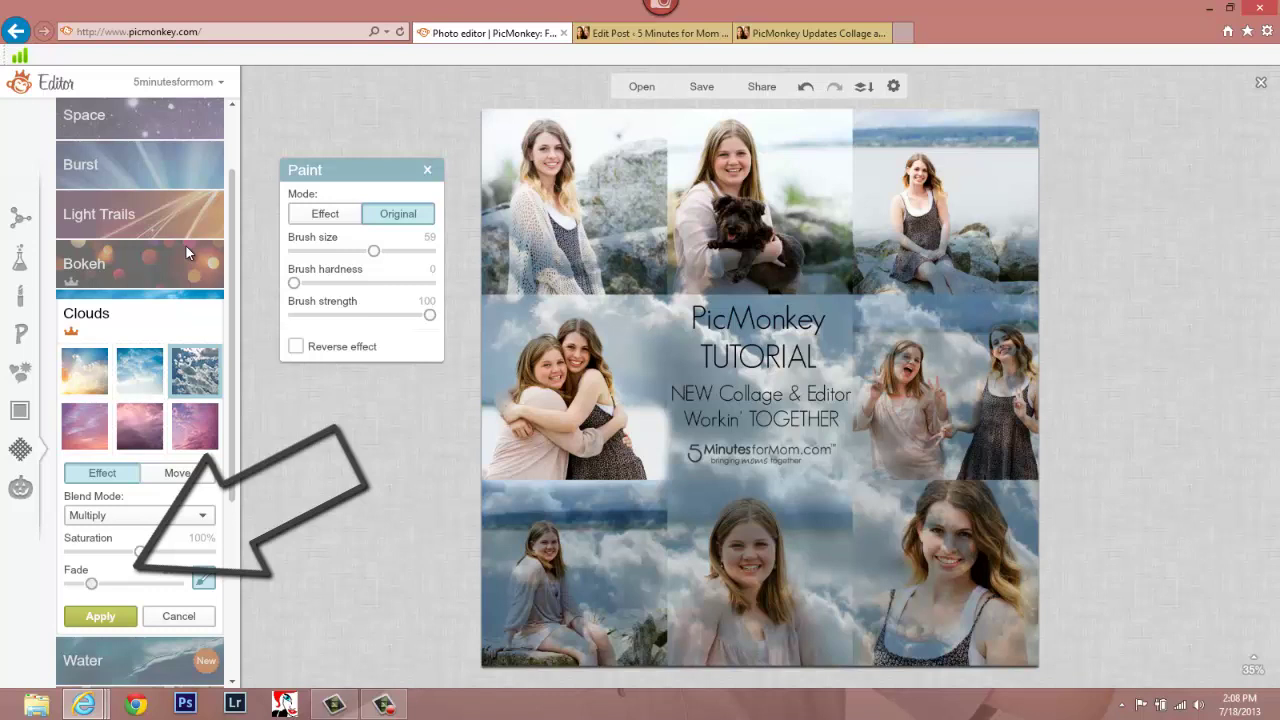
- Try a 59% fade, set the Clouds fade to 14%, and lighten the hugging photo's side edges at brush strength 30
drag(91, 583, 135, 583)
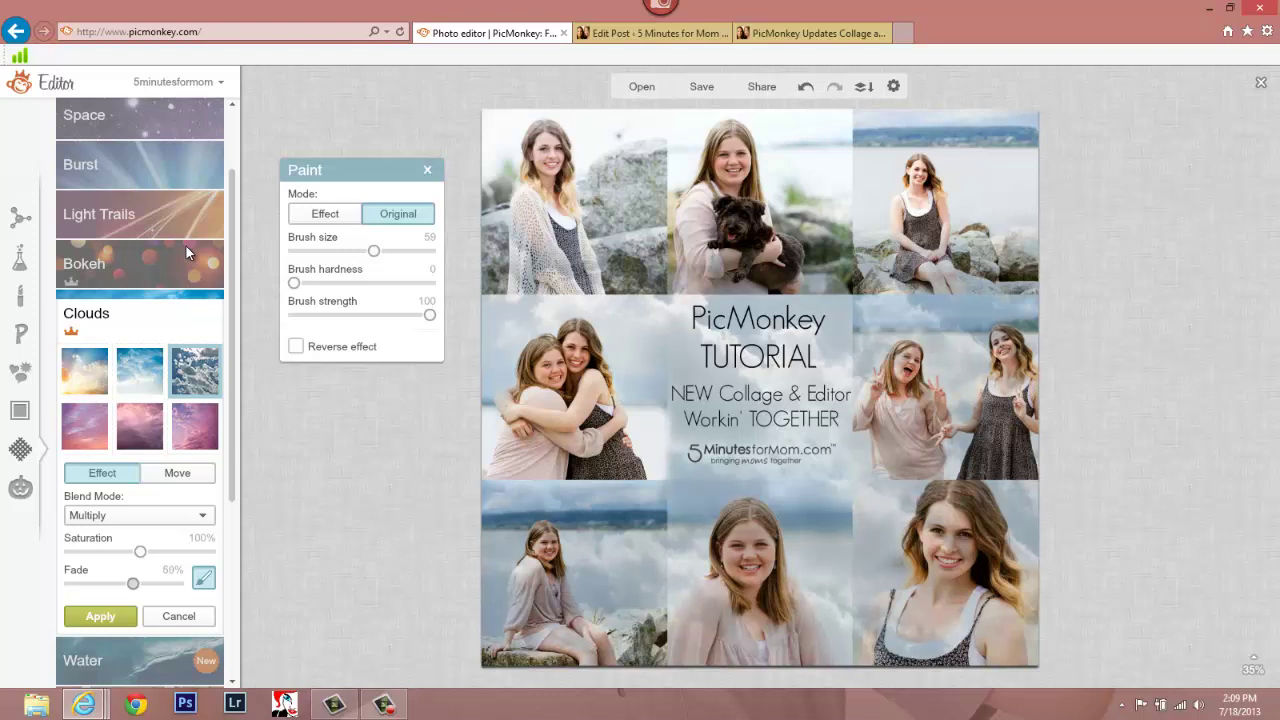
mouse_move(133, 583)
mouse_down()
mouse_move(70, 583)
mouse_move(86, 583)
mouse_up()
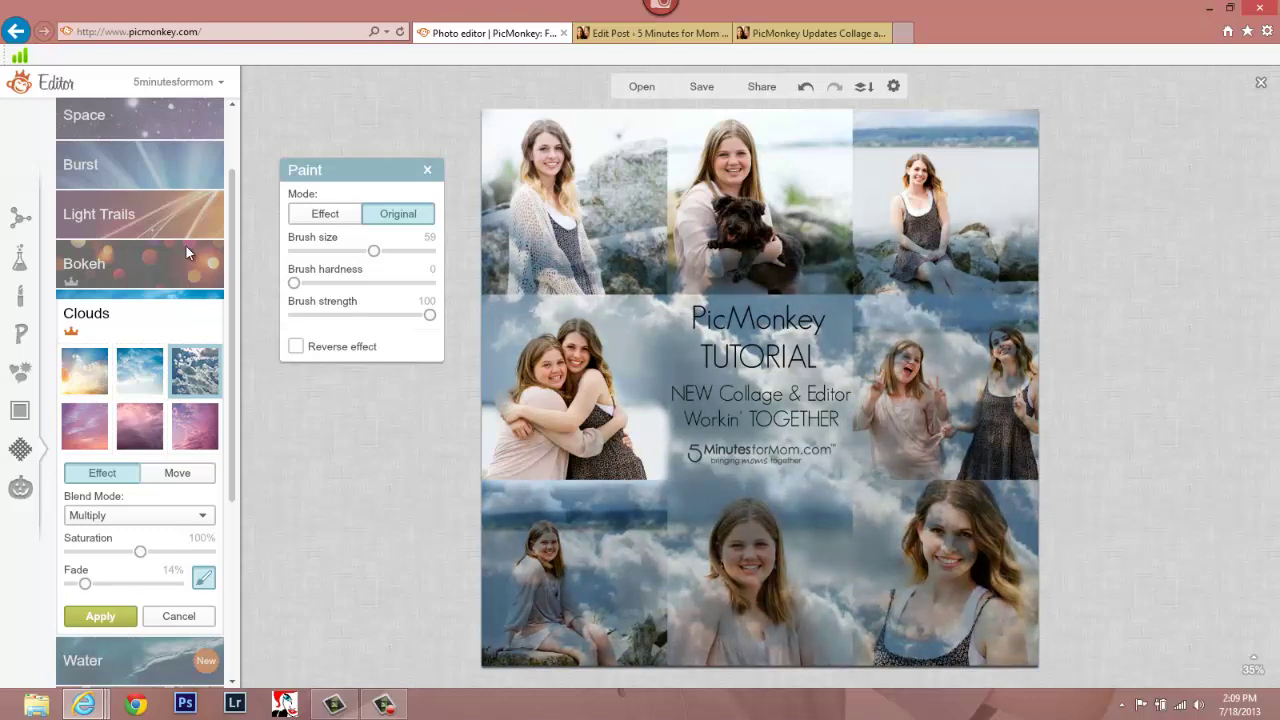
drag(430, 315, 334, 315)
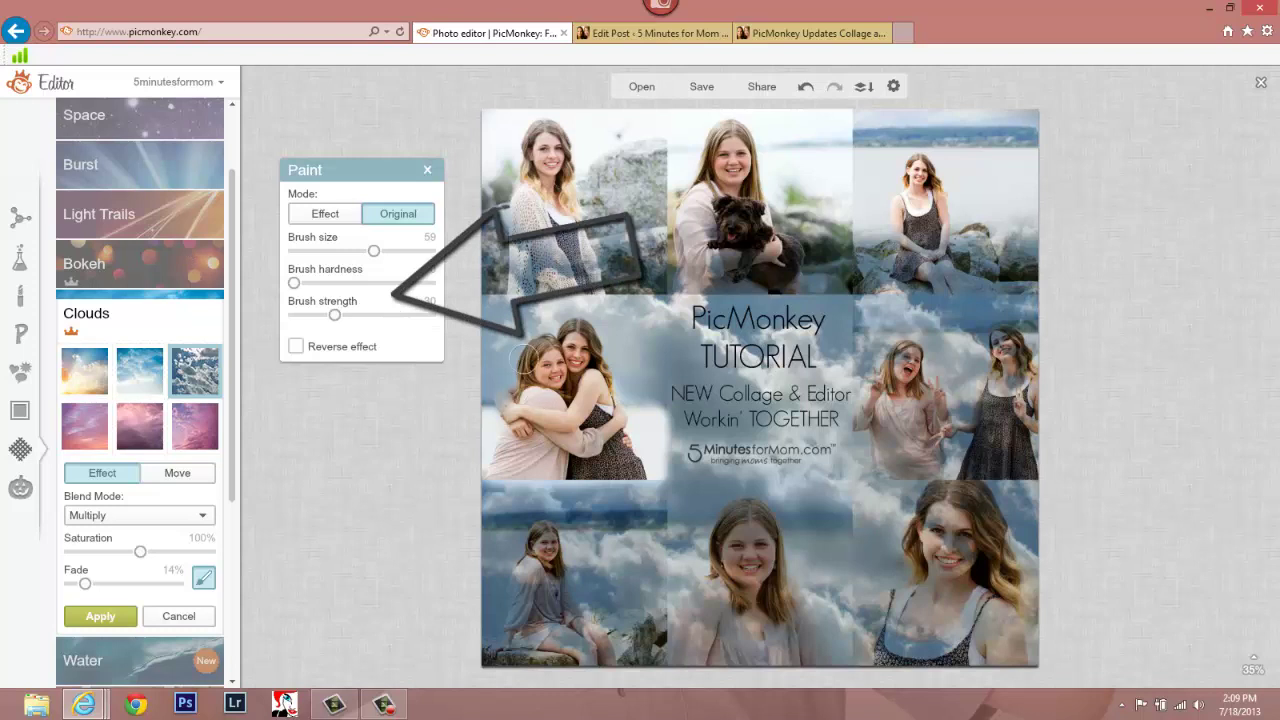
mouse_move(501, 299)
mouse_down()
mouse_move(494, 385)
mouse_move(523, 320)
mouse_move(481, 330)
mouse_move(497, 389)
mouse_up()
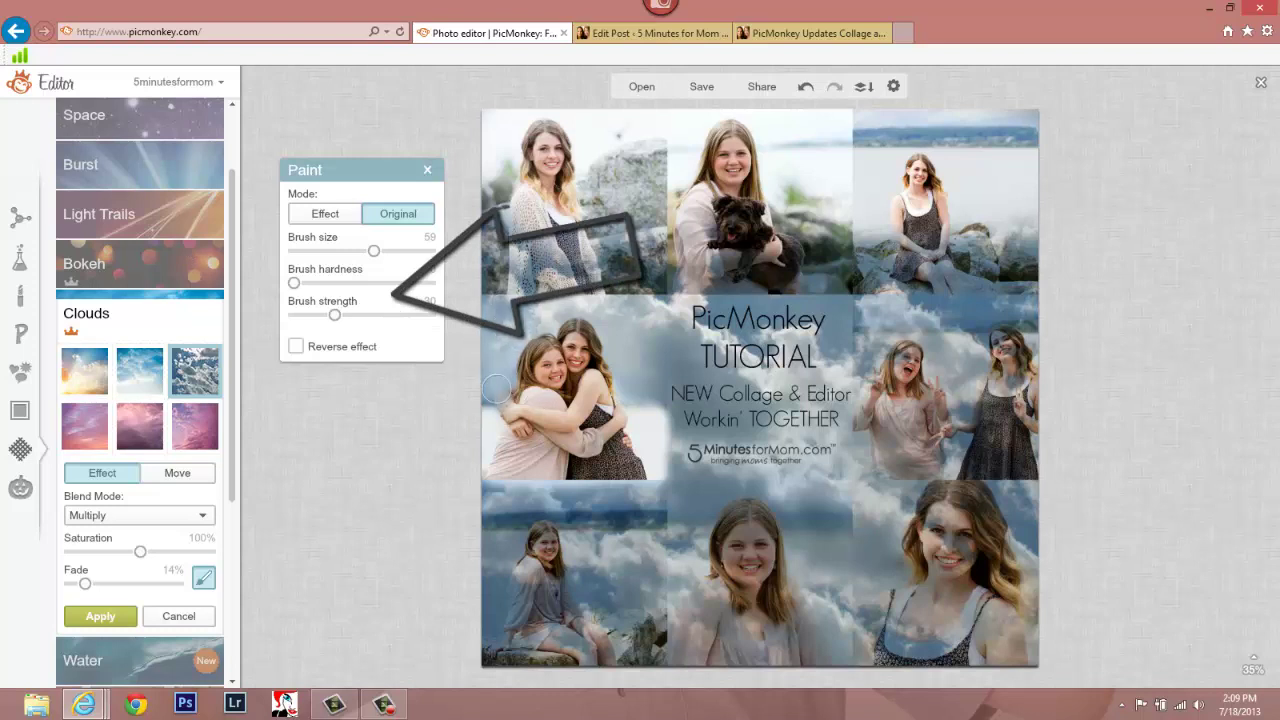
mouse_move(633, 327)
mouse_down()
mouse_move(655, 368)
mouse_move(645, 388)
mouse_up()
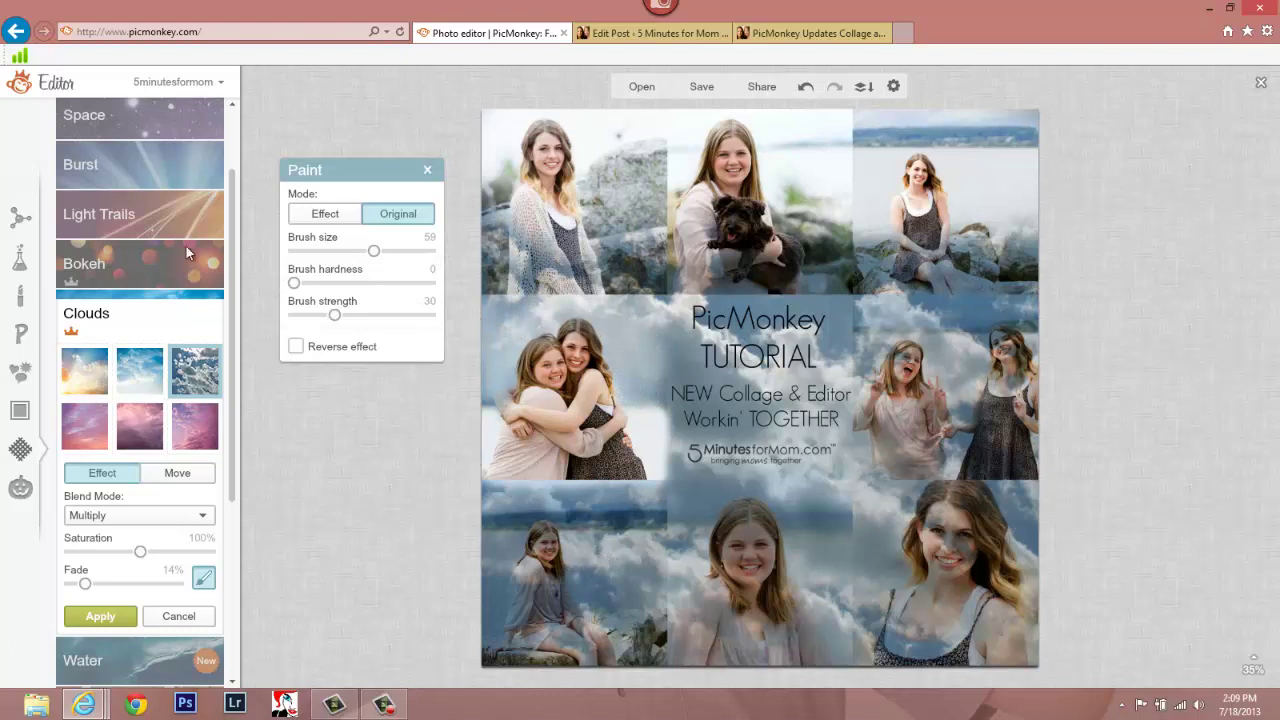
- Restore the original across the bottom-row photos and the rest of the hugging photo with brush size 93 and strength 100
drag(334, 315, 430, 315)
drag(374, 250, 420, 250)
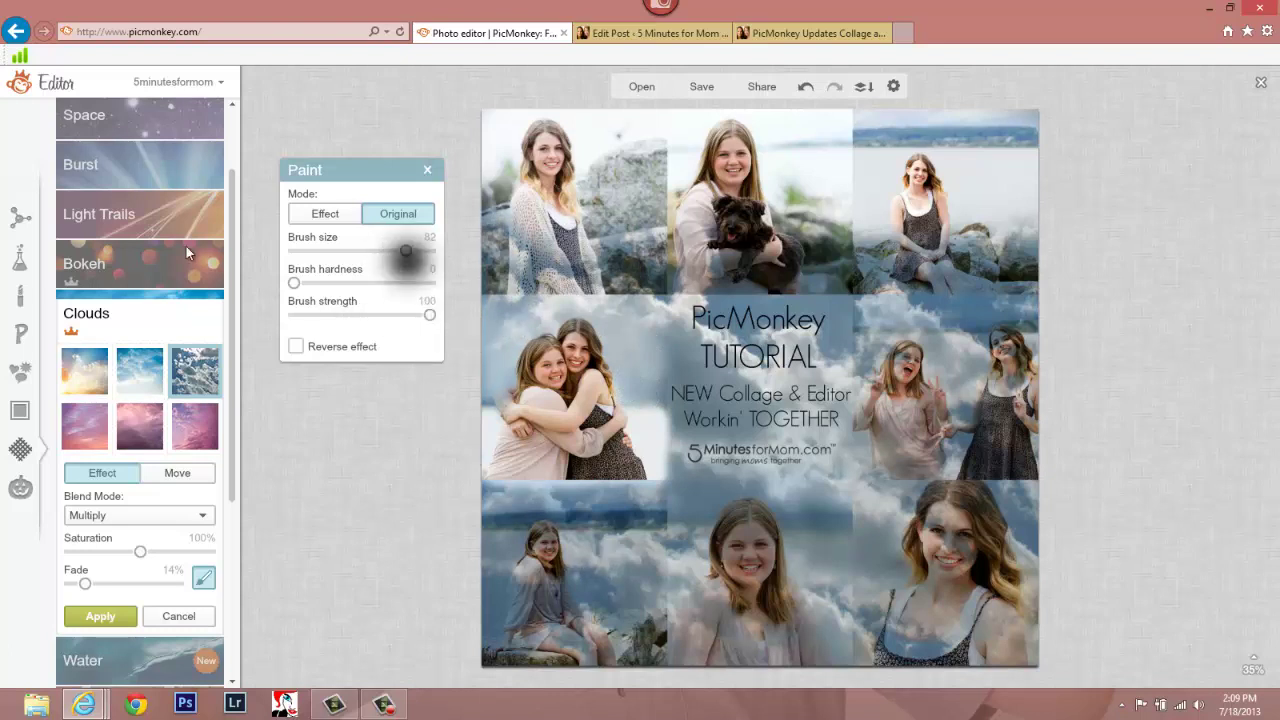
mouse_move(525, 530)
mouse_down()
mouse_move(539, 281)
mouse_move(525, 486)
mouse_move(549, 478)
mouse_move(627, 301)
mouse_move(617, 466)
mouse_move(624, 381)
mouse_move(613, 480)
mouse_up()
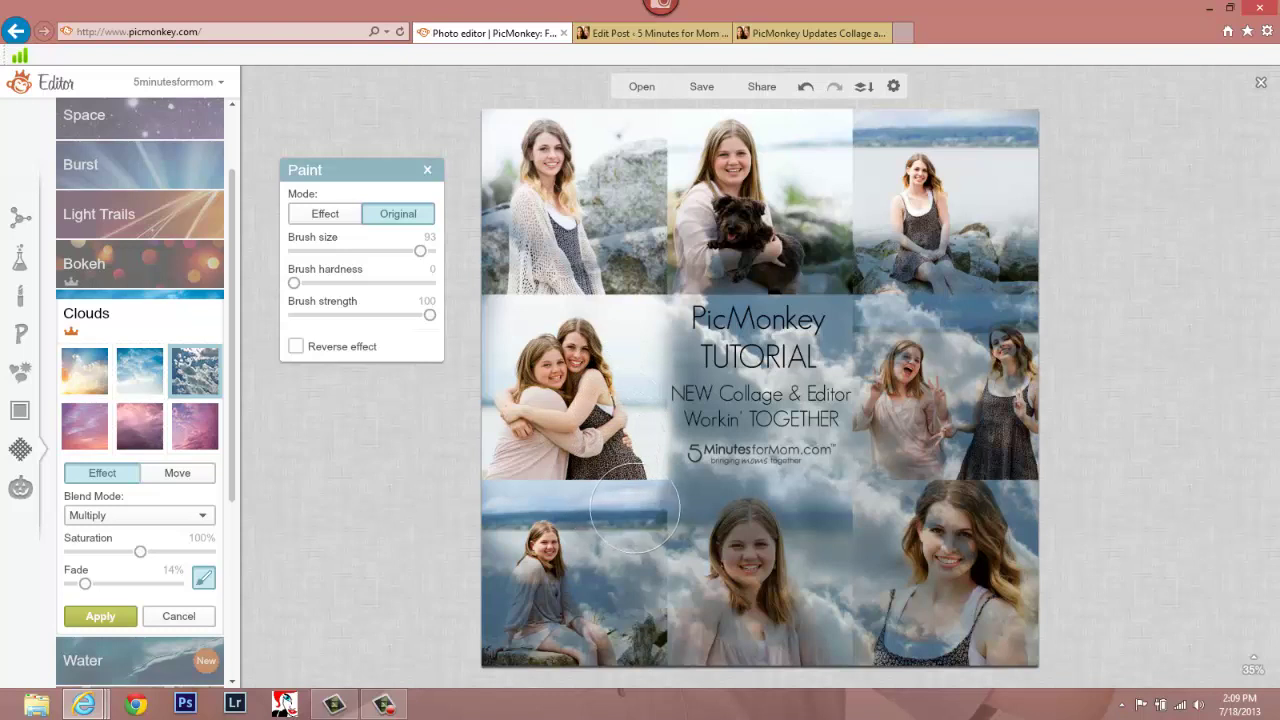
mouse_move(743, 533)
mouse_down()
mouse_move(863, 528)
mouse_move(651, 523)
mouse_move(513, 565)
mouse_move(494, 540)
mouse_move(509, 638)
mouse_move(554, 675)
mouse_move(553, 655)
mouse_move(613, 650)
mouse_move(677, 600)
mouse_move(798, 637)
mouse_move(815, 625)
mouse_move(782, 610)
mouse_move(807, 586)
mouse_move(655, 551)
mouse_move(857, 560)
mouse_move(863, 538)
mouse_move(1036, 525)
mouse_move(996, 519)
mouse_move(1038, 514)
mouse_move(939, 509)
mouse_move(995, 520)
mouse_move(980, 577)
mouse_move(1034, 593)
mouse_move(1048, 580)
mouse_move(950, 665)
mouse_move(882, 615)
mouse_move(855, 625)
mouse_move(904, 608)
mouse_up()
drag(744, 606, 658, 620)
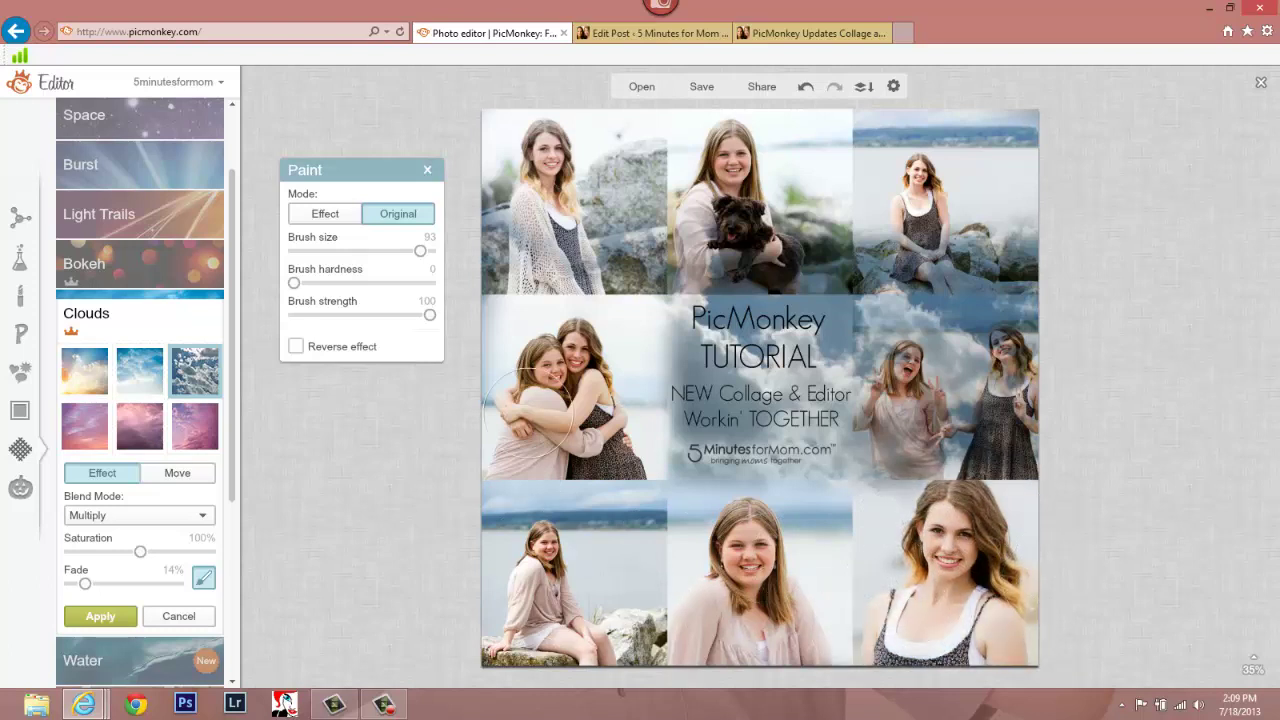
- Paint the clouds off the middle-row photo of the two laughing girls and touch up the bottom-right photo
mouse_move(528, 400)
mouse_down()
mouse_move(512, 265)
mouse_move(488, 447)
mouse_move(543, 138)
mouse_move(525, 145)
mouse_move(513, 126)
mouse_move(570, 148)
mouse_move(1024, 153)
mouse_move(960, 155)
mouse_move(930, 135)
mouse_move(869, 155)
mouse_move(900, 195)
mouse_move(938, 430)
mouse_move(1012, 198)
mouse_move(992, 515)
mouse_move(1028, 225)
mouse_move(1018, 360)
mouse_move(920, 525)
mouse_move(893, 483)
mouse_move(908, 285)
mouse_move(899, 473)
mouse_up()
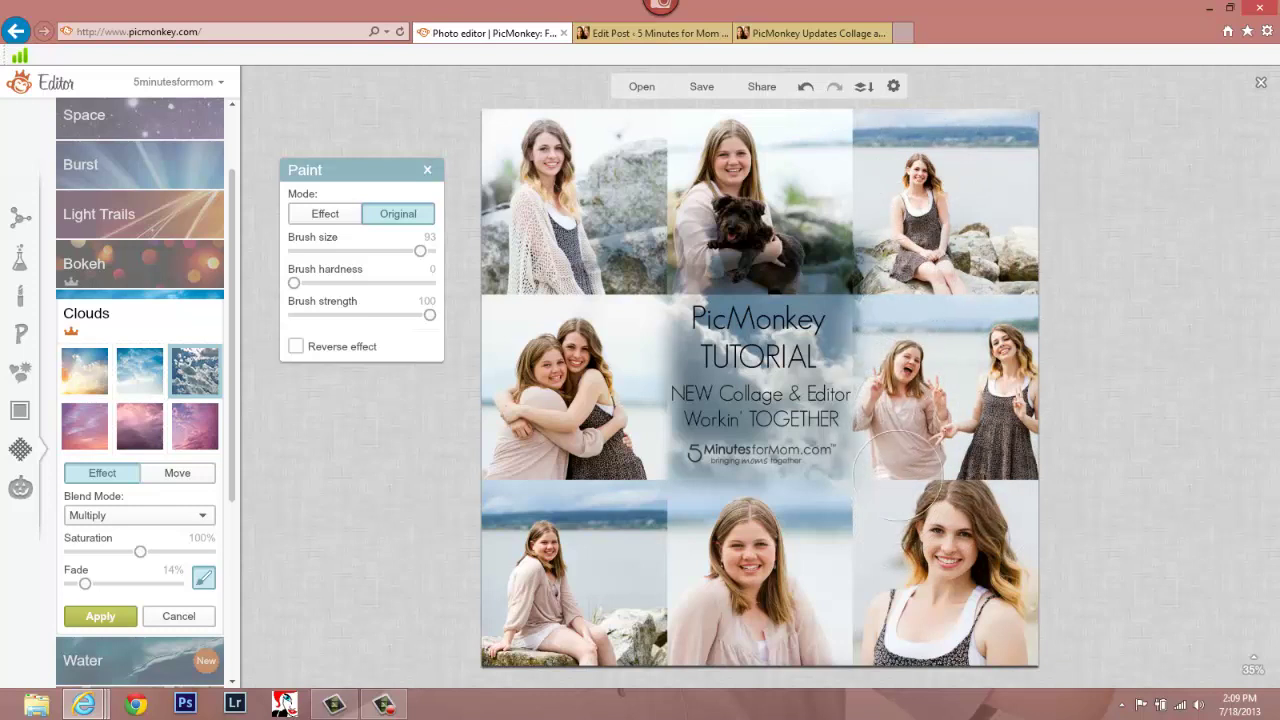
mouse_move(950, 575)
mouse_down()
mouse_move(1000, 618)
mouse_move(883, 645)
mouse_move(843, 590)
mouse_up()
mouse_move(847, 535)
mouse_down()
mouse_move(705, 518)
mouse_move(813, 533)
mouse_move(831, 568)
mouse_move(941, 640)
mouse_up()
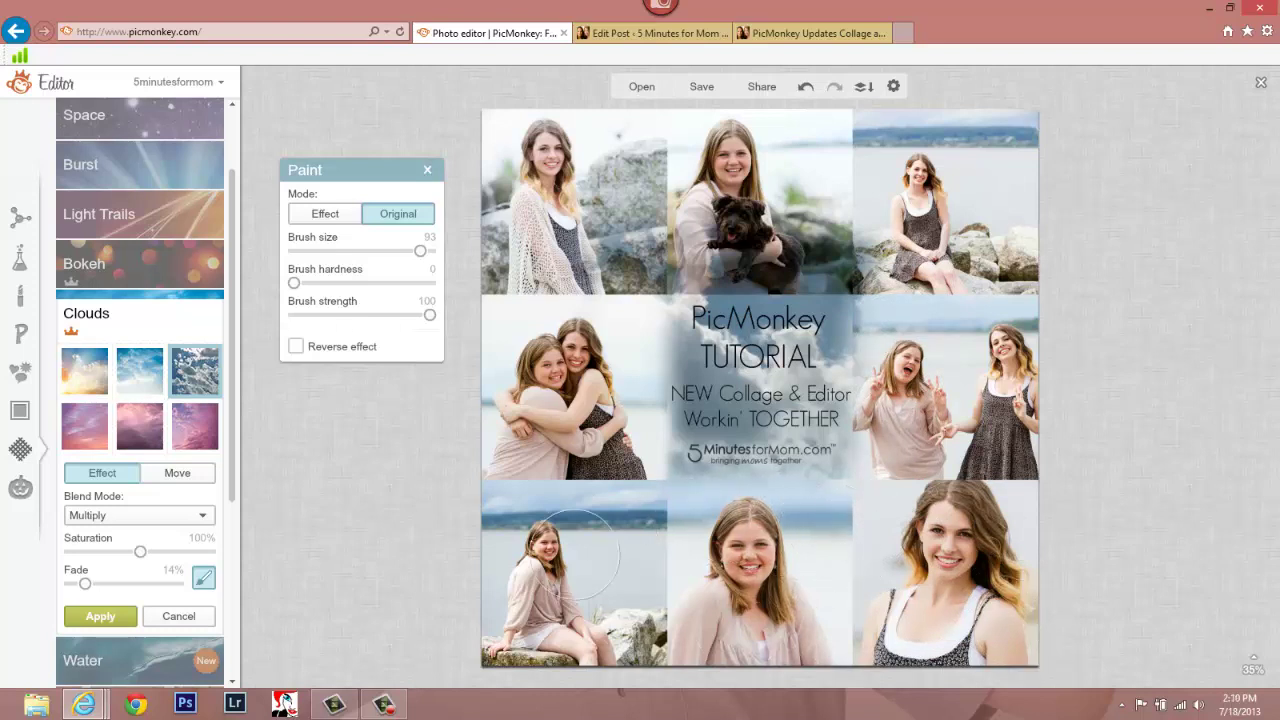
- Paint away the remaining cloud traces in the top-row and outer photos, keeping the clouds in the centre title cell
mouse_move(577, 555)
mouse_down()
mouse_move(546, 296)
mouse_move(486, 553)
mouse_move(502, 272)
mouse_move(531, 153)
mouse_move(704, 173)
mouse_move(1044, 155)
mouse_move(921, 131)
mouse_move(803, 168)
mouse_move(723, 247)
mouse_move(975, 258)
mouse_up()
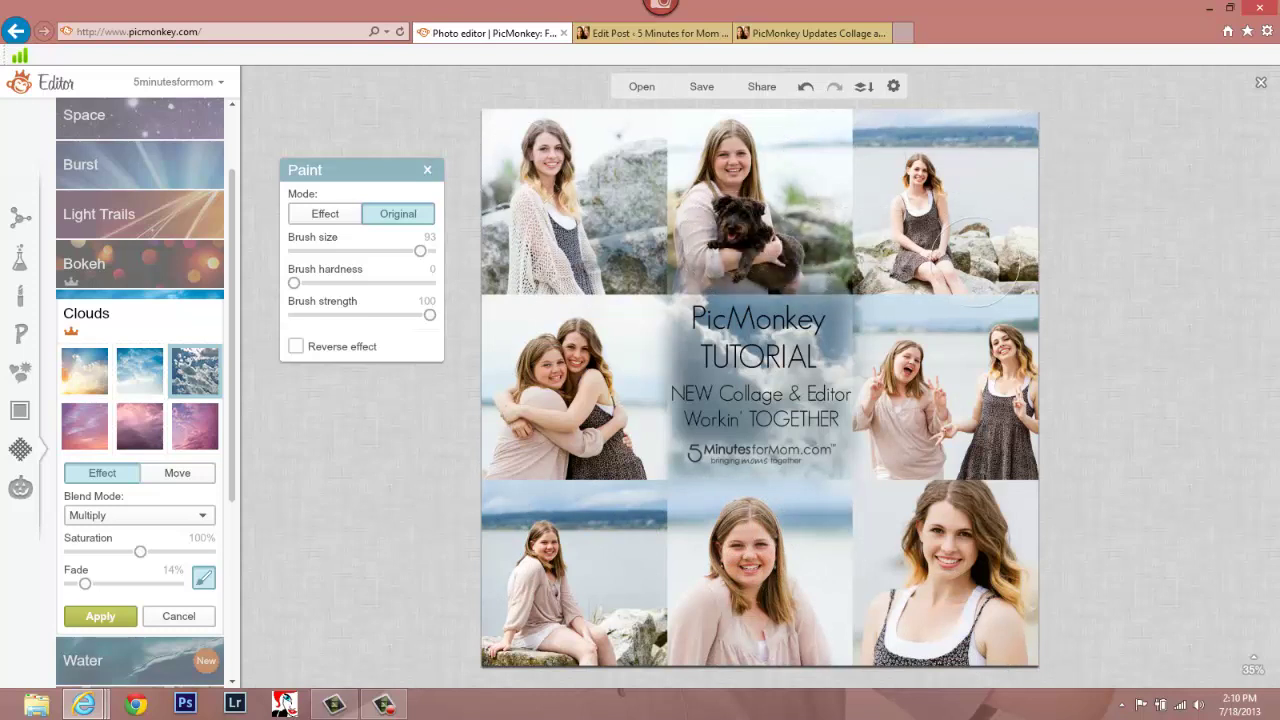
mouse_move(935, 215)
mouse_down()
mouse_move(930, 400)
mouse_move(990, 440)
mouse_move(1010, 375)
mouse_move(933, 381)
mouse_up()
drag(903, 300, 901, 295)
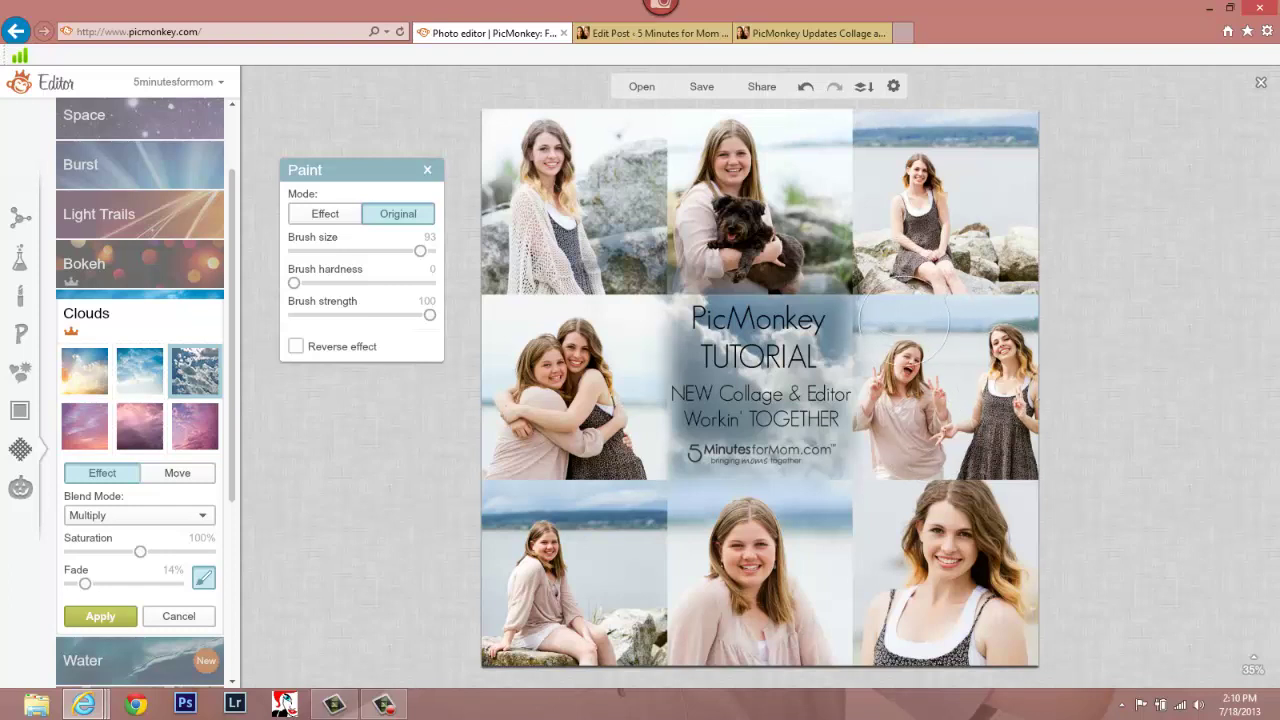
mouse_move(881, 610)
mouse_down()
mouse_move(980, 560)
mouse_move(932, 671)
mouse_move(577, 669)
mouse_move(510, 510)
mouse_move(622, 530)
mouse_up()
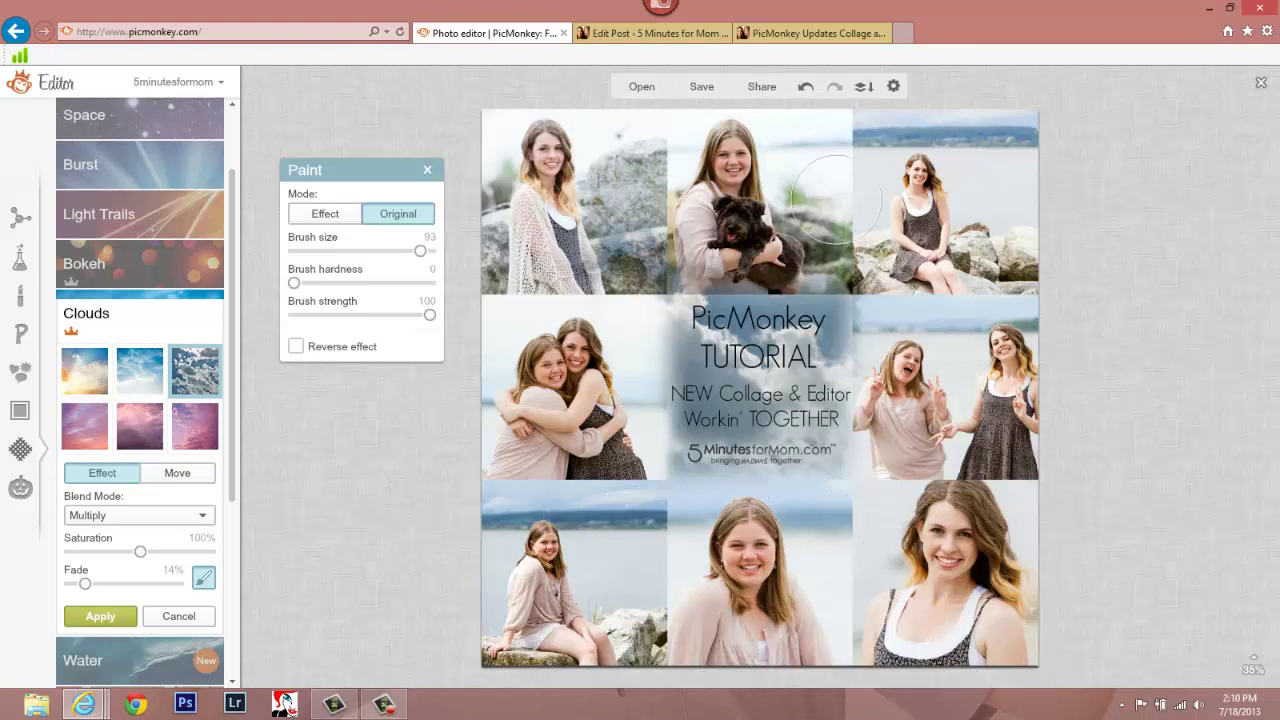
mouse_move(831, 196)
mouse_down()
mouse_move(825, 274)
mouse_move(745, 235)
mouse_move(700, 255)
mouse_move(647, 252)
mouse_up()
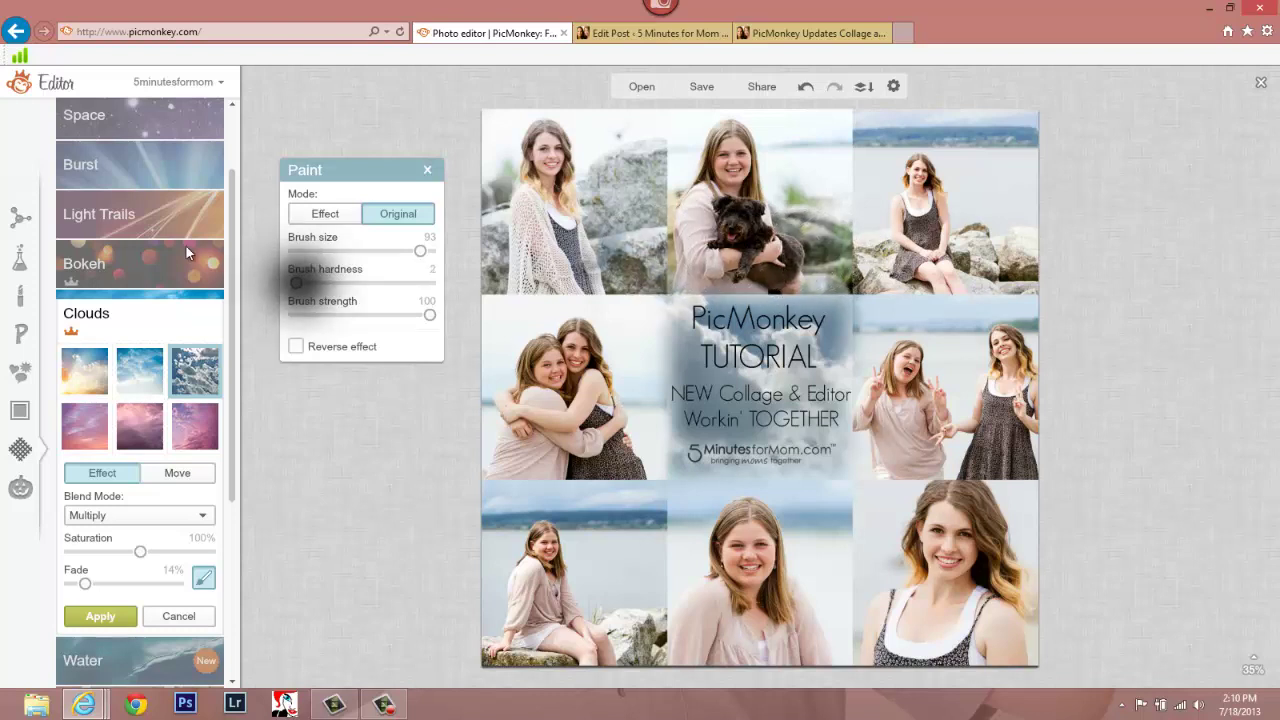
- Try restoring the hugging photo with the brush hardness at 72 and undo that stroke
drag(293, 283, 391, 283)
mouse_move(548, 344)
mouse_down()
mouse_move(610, 325)
mouse_move(625, 335)
mouse_move(625, 414)
mouse_move(604, 453)
mouse_up()
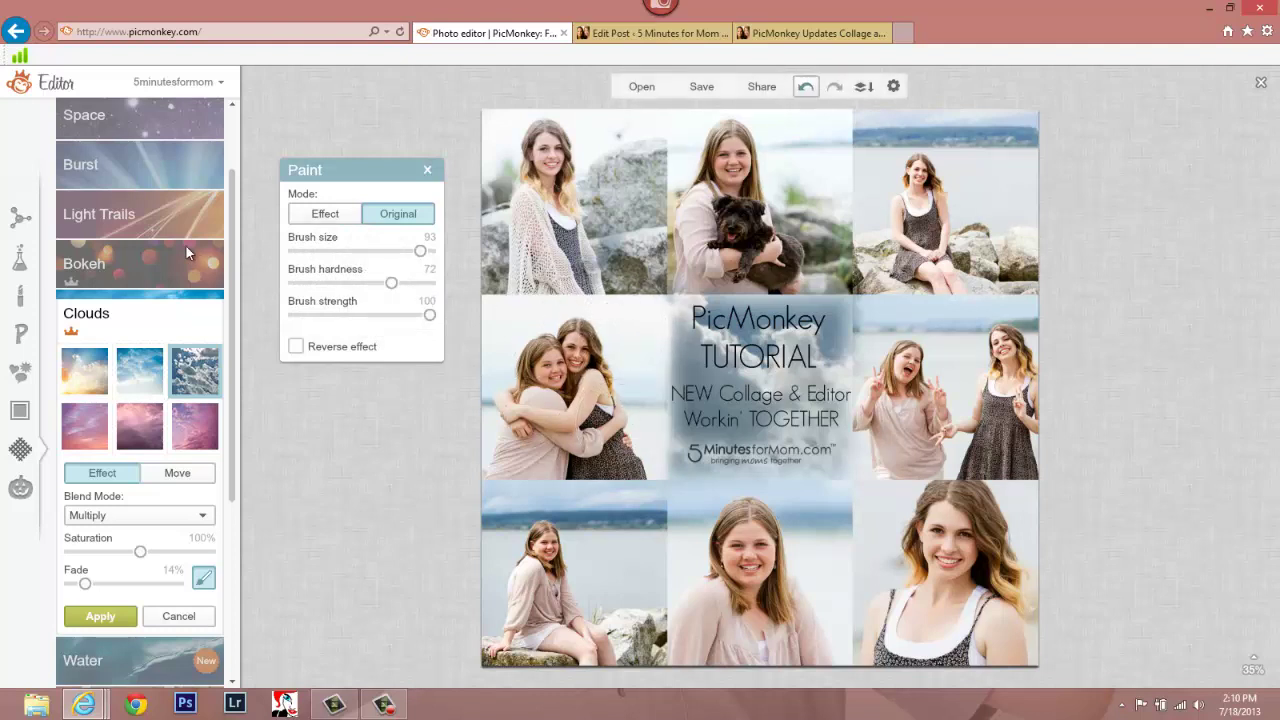
click(805, 86)
- Set the brush hardness to 0 and restore the original over the hugging photo, the laughing girls' photo and the remaining outer photos
drag(391, 283, 293, 283)
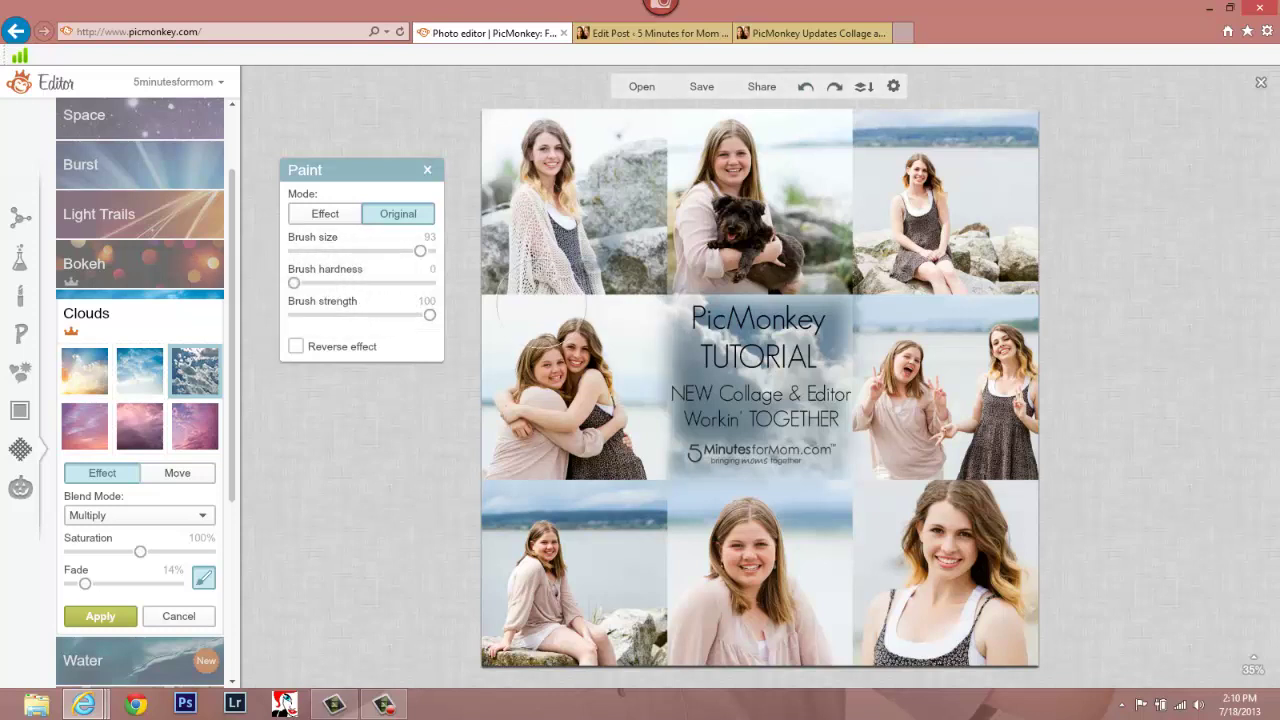
mouse_move(600, 315)
mouse_down()
mouse_move(625, 290)
mouse_move(635, 300)
mouse_move(620, 295)
mouse_move(628, 414)
mouse_up()
mouse_move(620, 500)
mouse_down()
mouse_move(620, 295)
mouse_move(600, 255)
mouse_move(625, 300)
mouse_move(620, 285)
mouse_move(640, 295)
mouse_move(635, 252)
mouse_move(742, 242)
mouse_move(800, 275)
mouse_move(850, 255)
mouse_move(899, 297)
mouse_up()
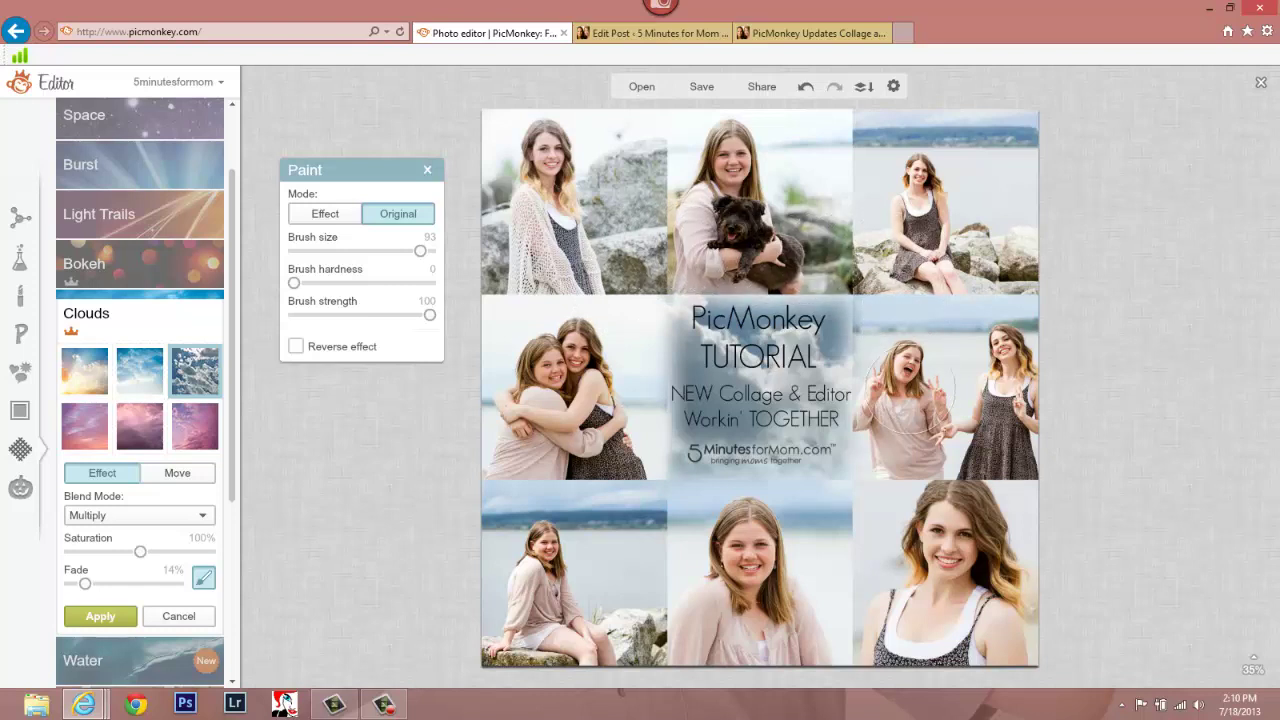
drag(908, 388, 908, 449)
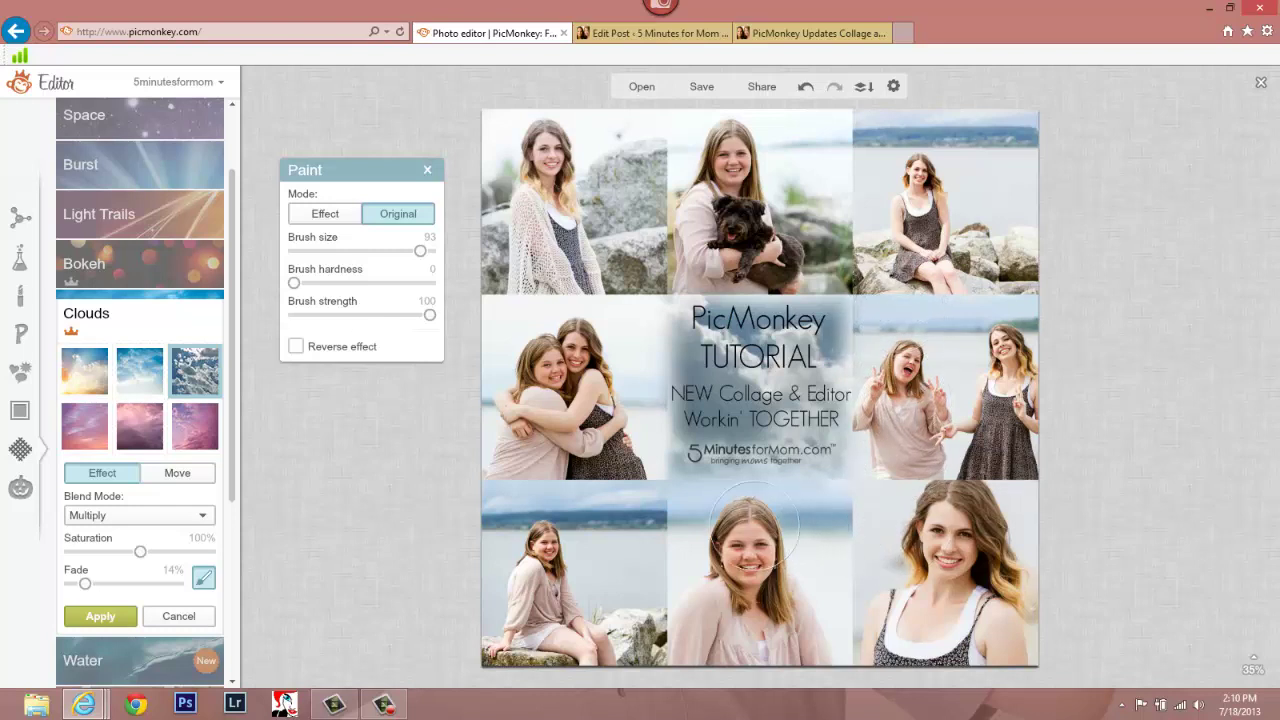
mouse_move(610, 527)
mouse_down()
mouse_move(738, 590)
mouse_move(963, 514)
mouse_up()
mouse_move(935, 255)
mouse_down()
mouse_move(995, 455)
mouse_move(980, 595)
mouse_move(1014, 614)
mouse_move(1008, 563)
mouse_up()
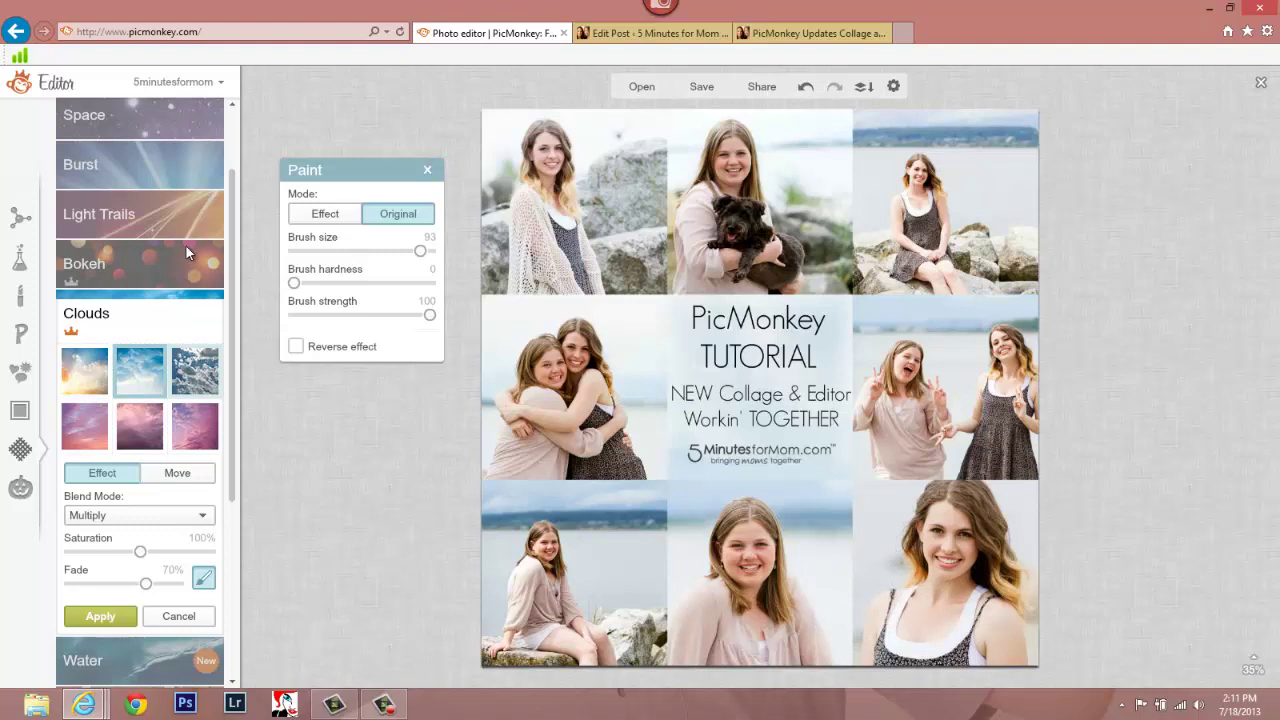
- Set the Clouds fade to 86% and settle on the third cloud texture after comparing it with the second
key(Right)
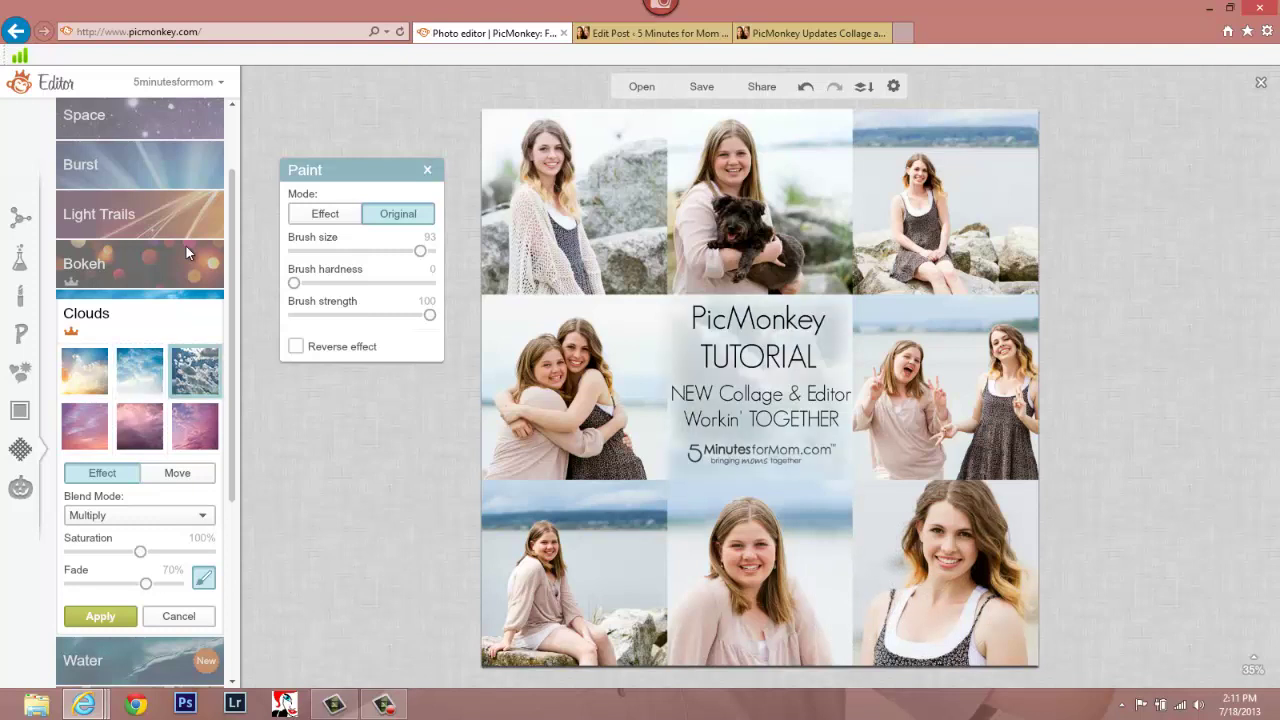
key(Right)
key(Right)
key(Right)
key(Right)
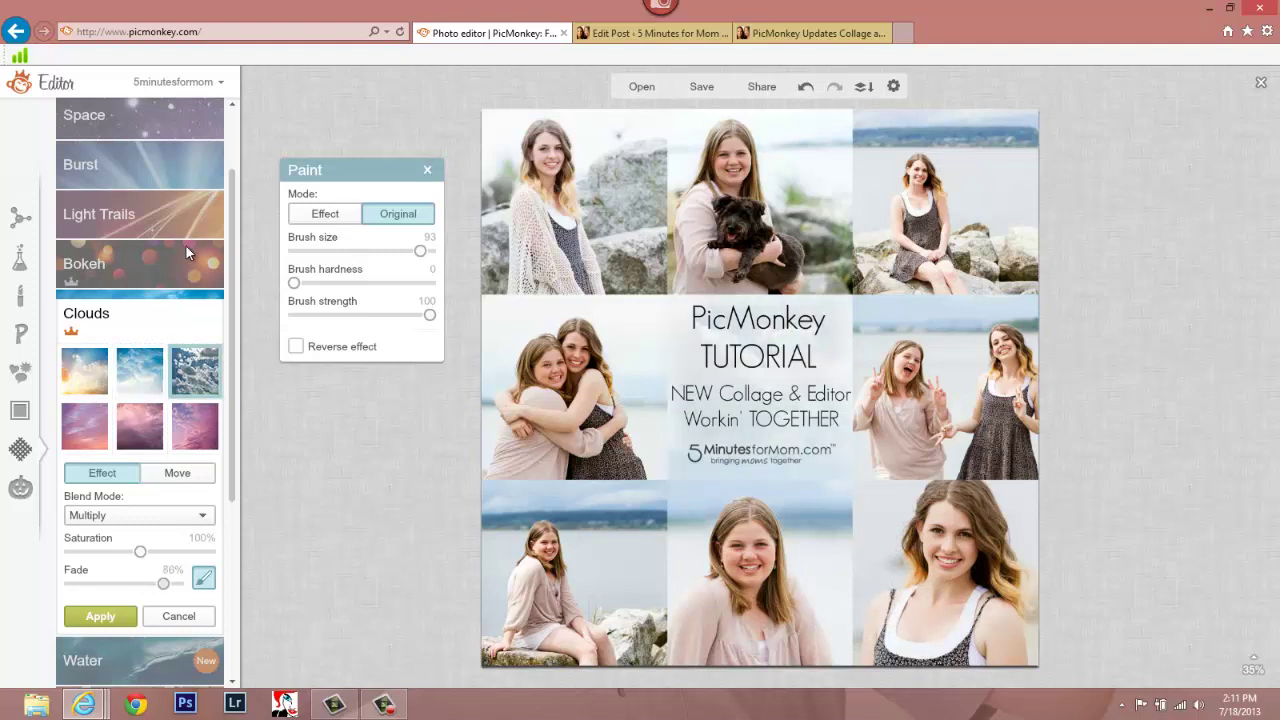
key(Left)
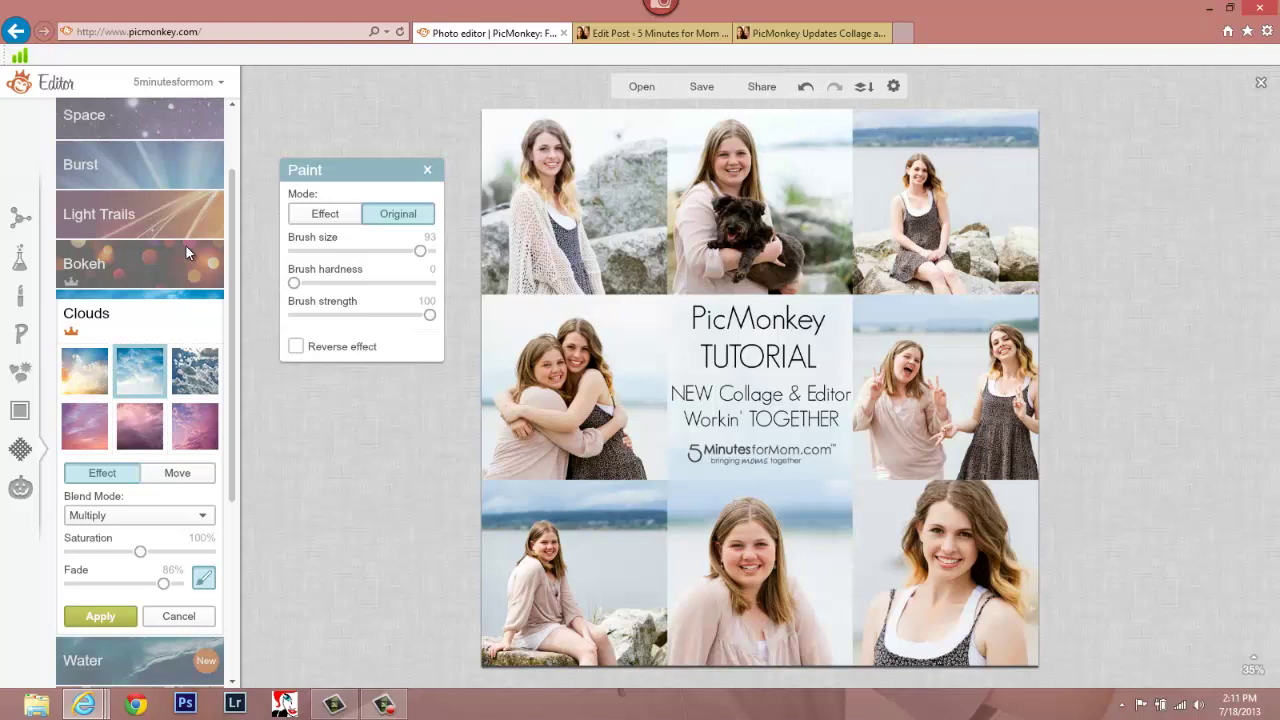
key(Right)
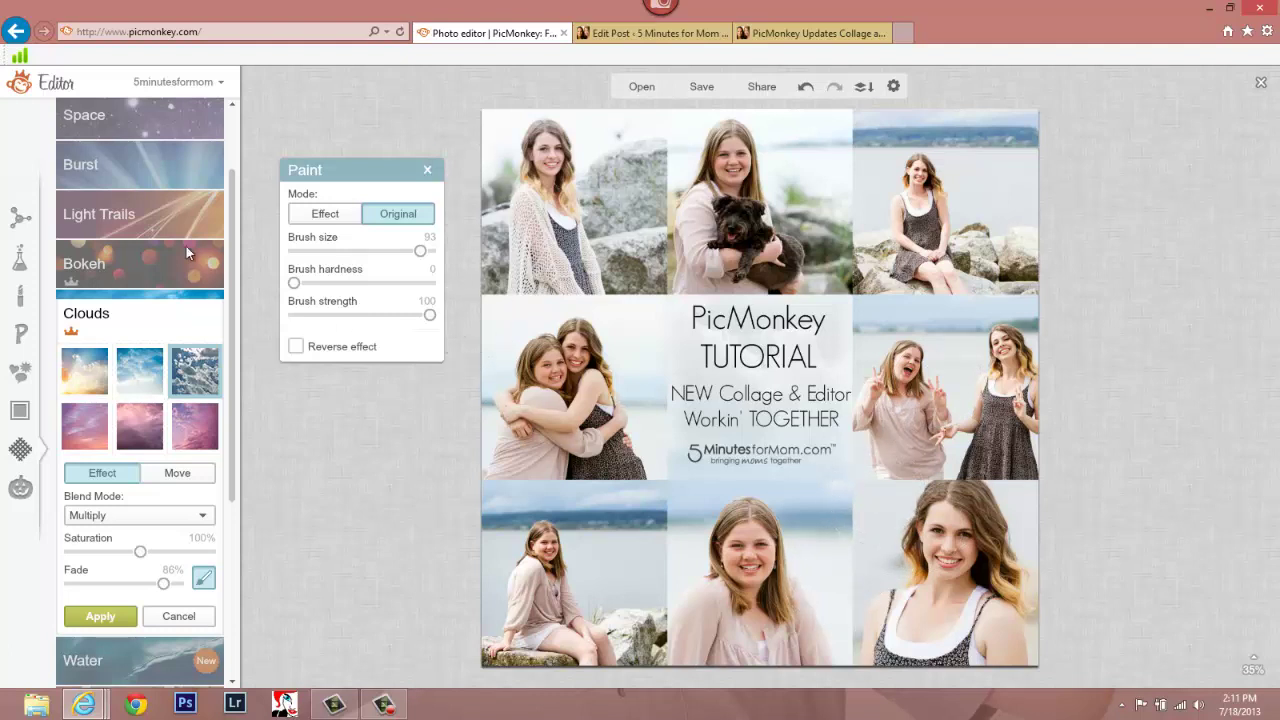
click(427, 170)
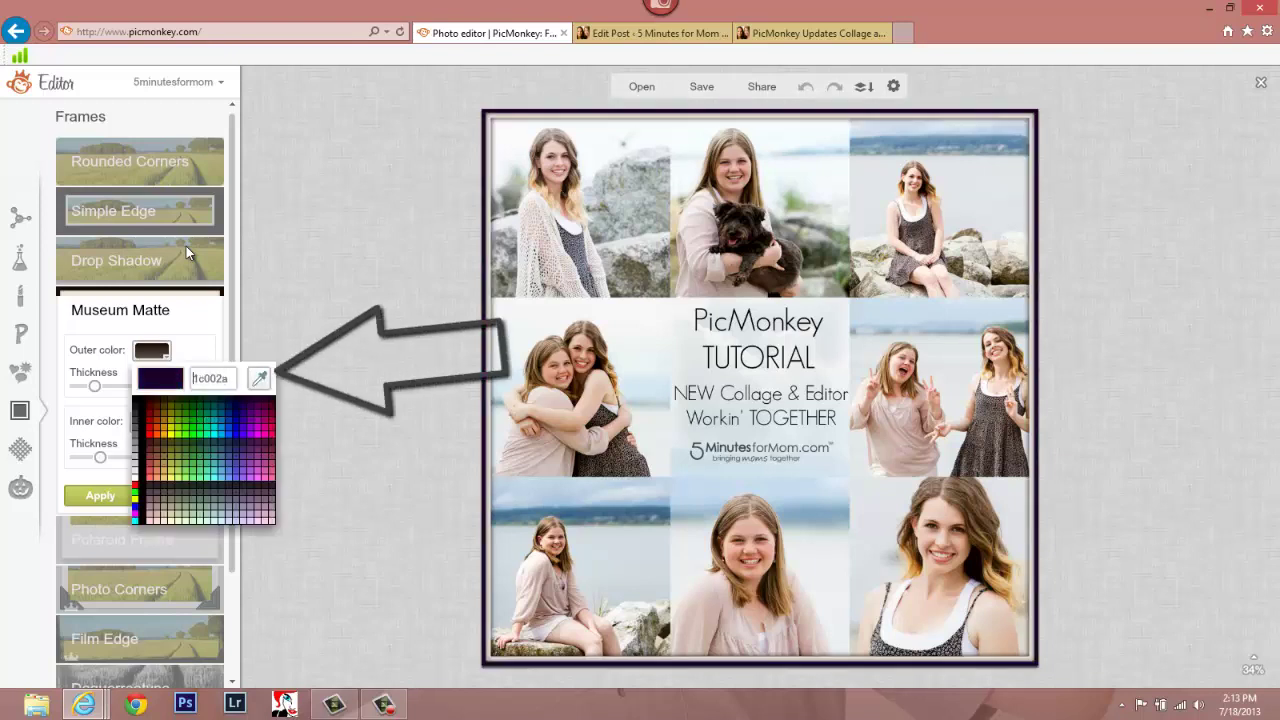
- Try a blue, 456d8a, as the outer color of the Museum Matte frame
click(193, 239)
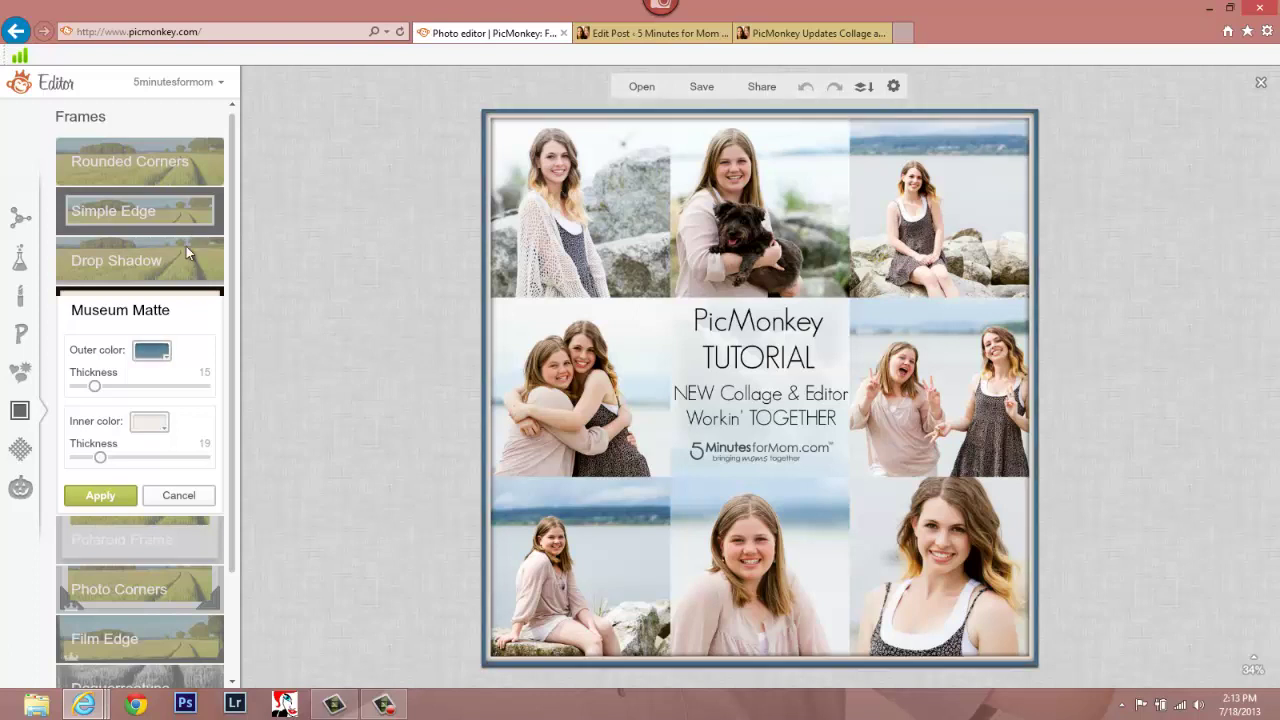
click(151, 350)
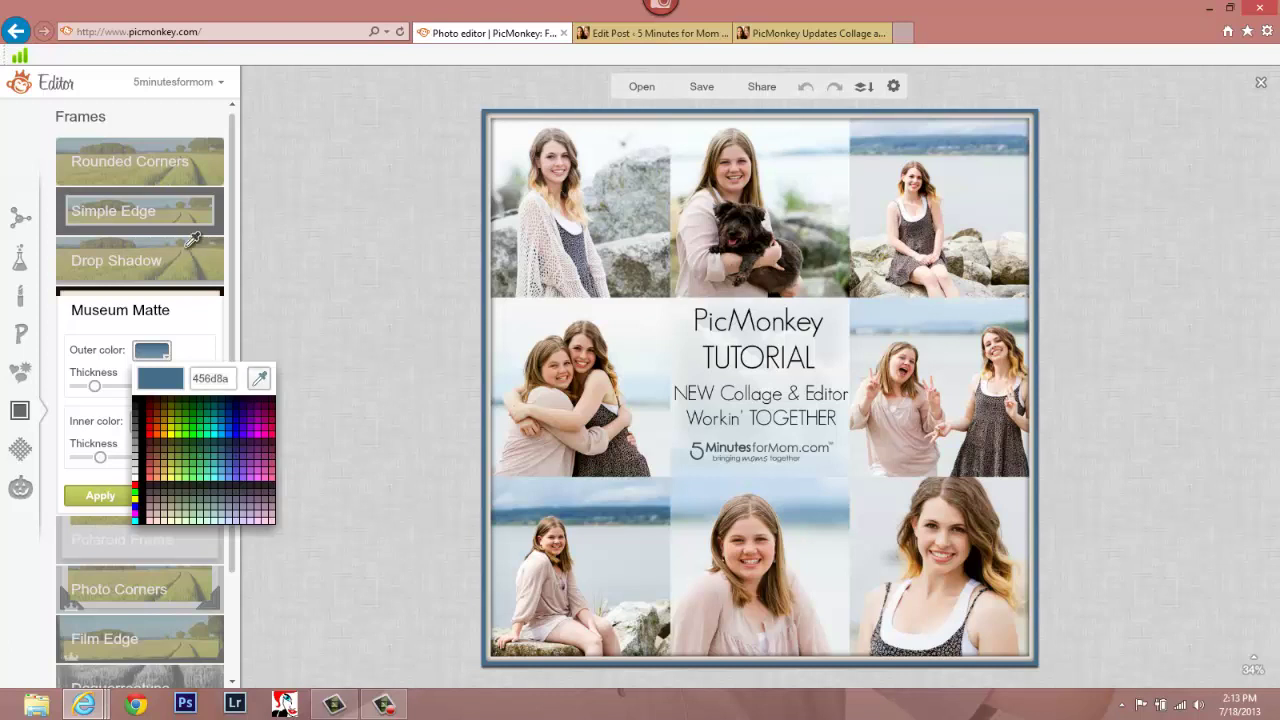
click(191, 242)
- Set the Museum Matte frame's outer color to grey 5c5c5c and apply the frame
click(193, 239)
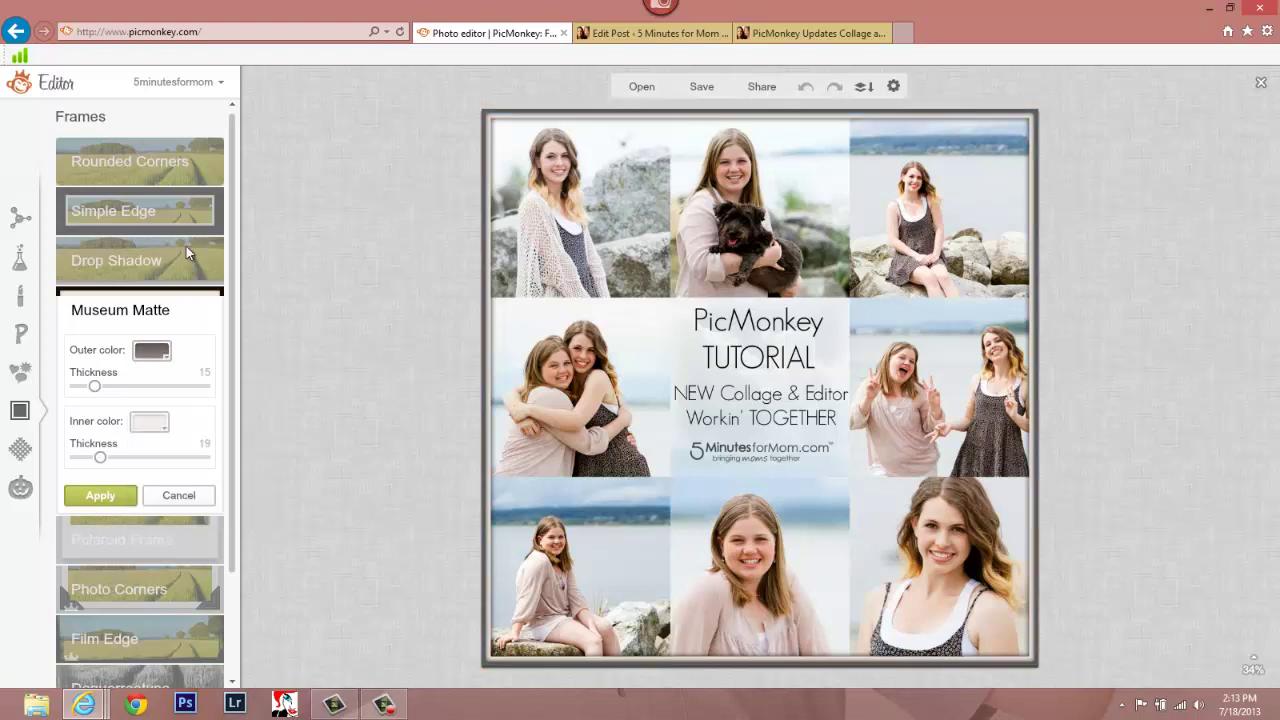
click(151, 350)
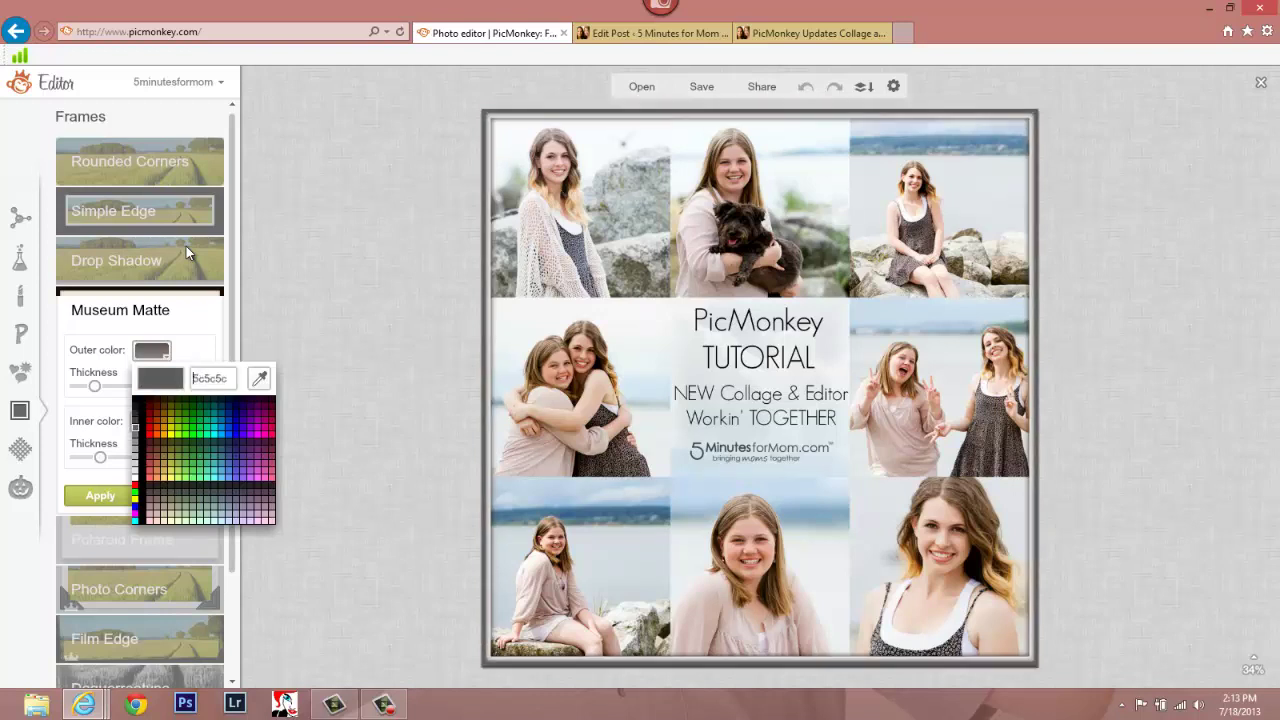
key(Return)
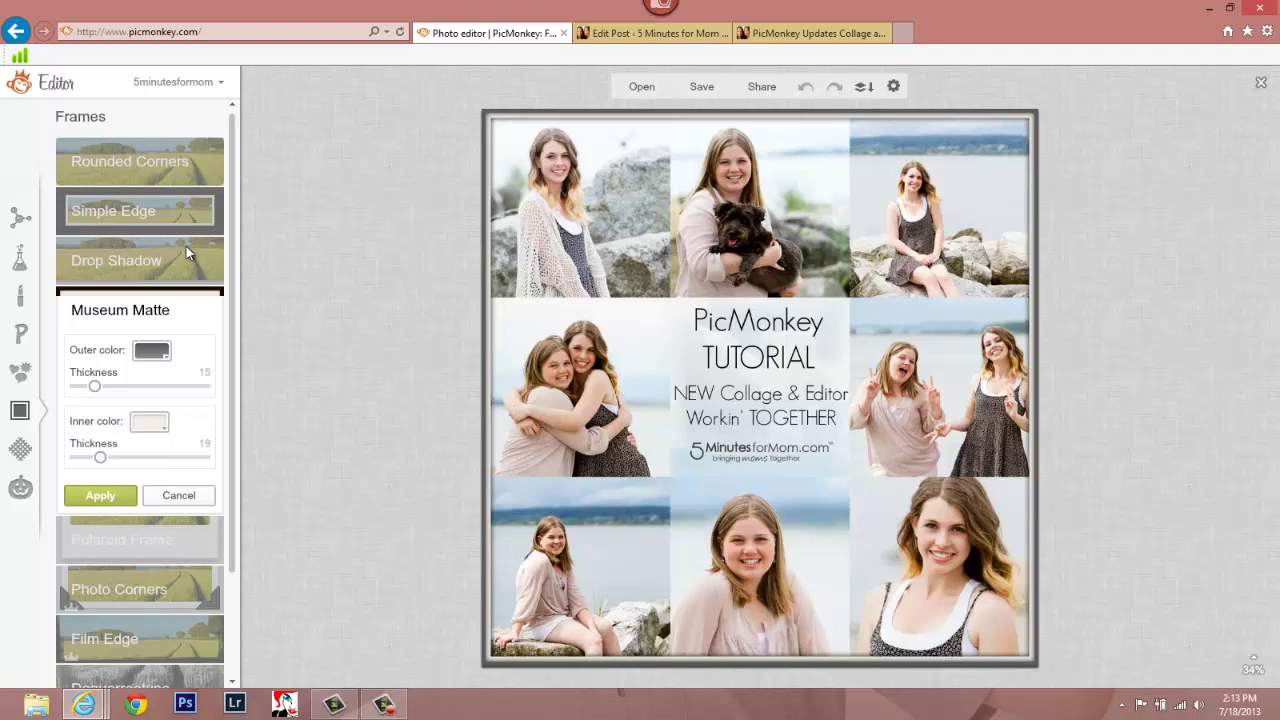
key(Return)
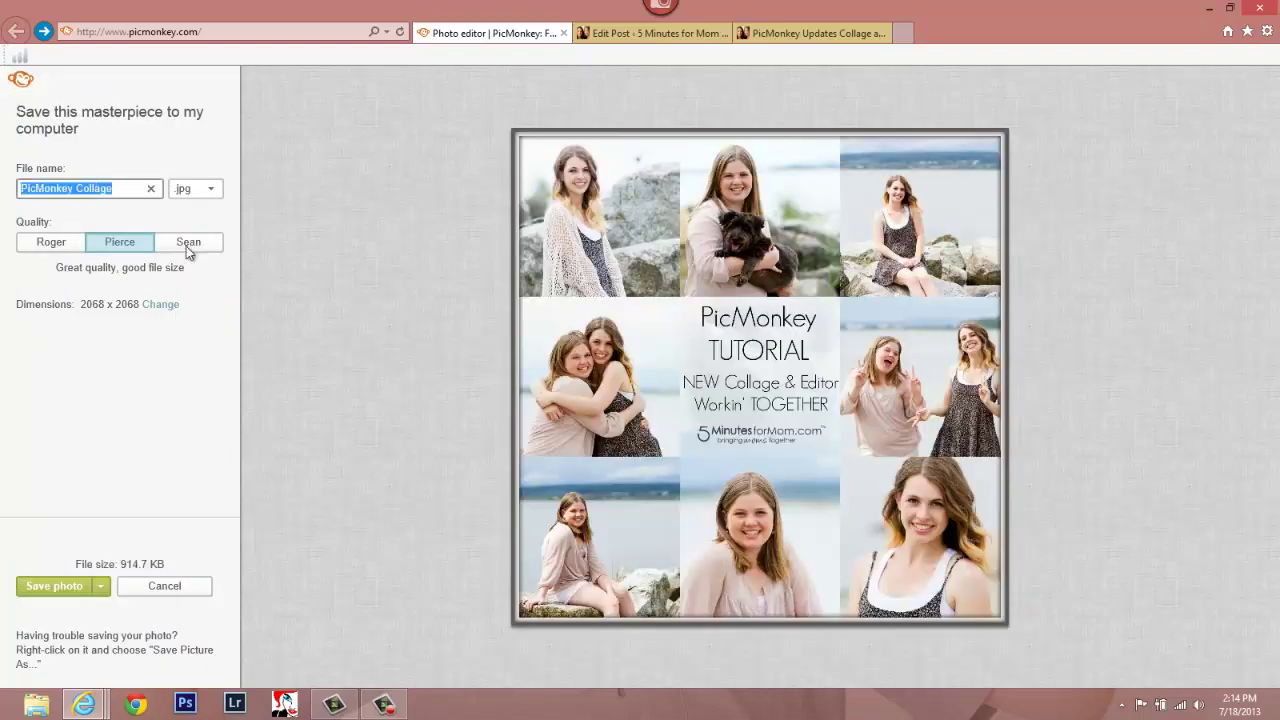
- Save the full-size collage as picmonkey-collage-update-example in JPG format at Sean quality, in the 5m4m web photos folder
text(picmonkey)
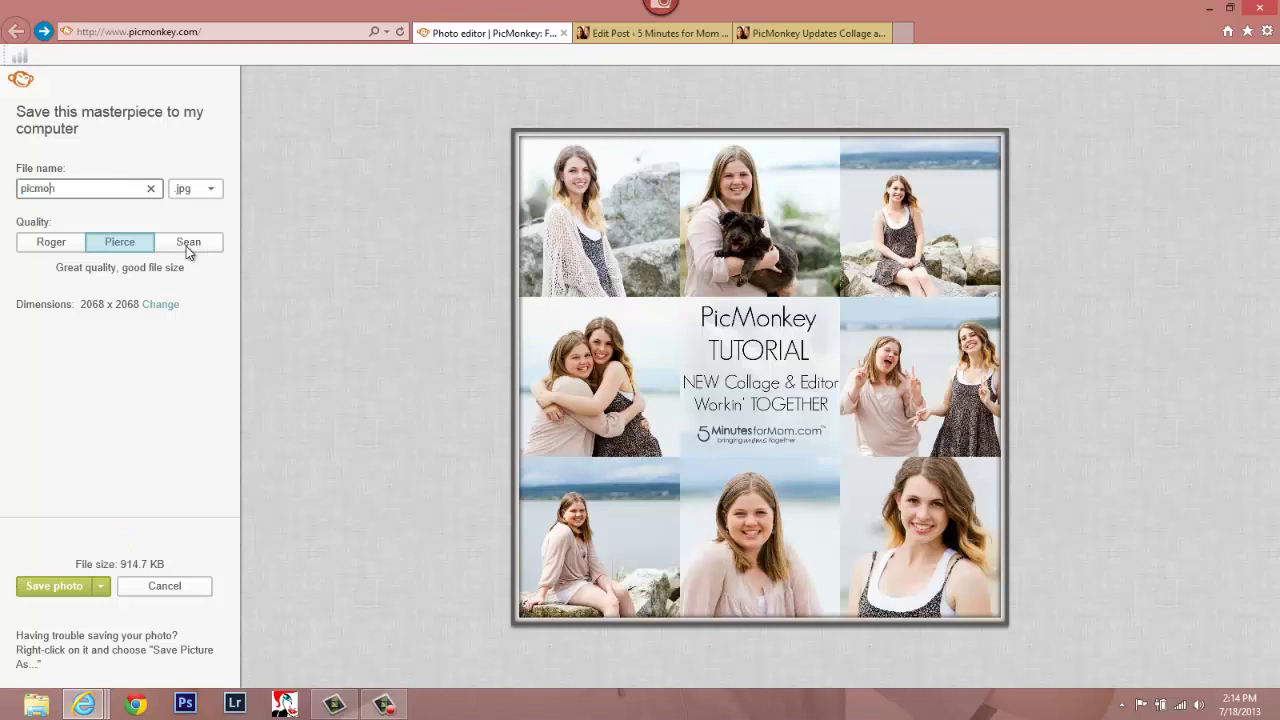
text(-collage-update)
text(-example)
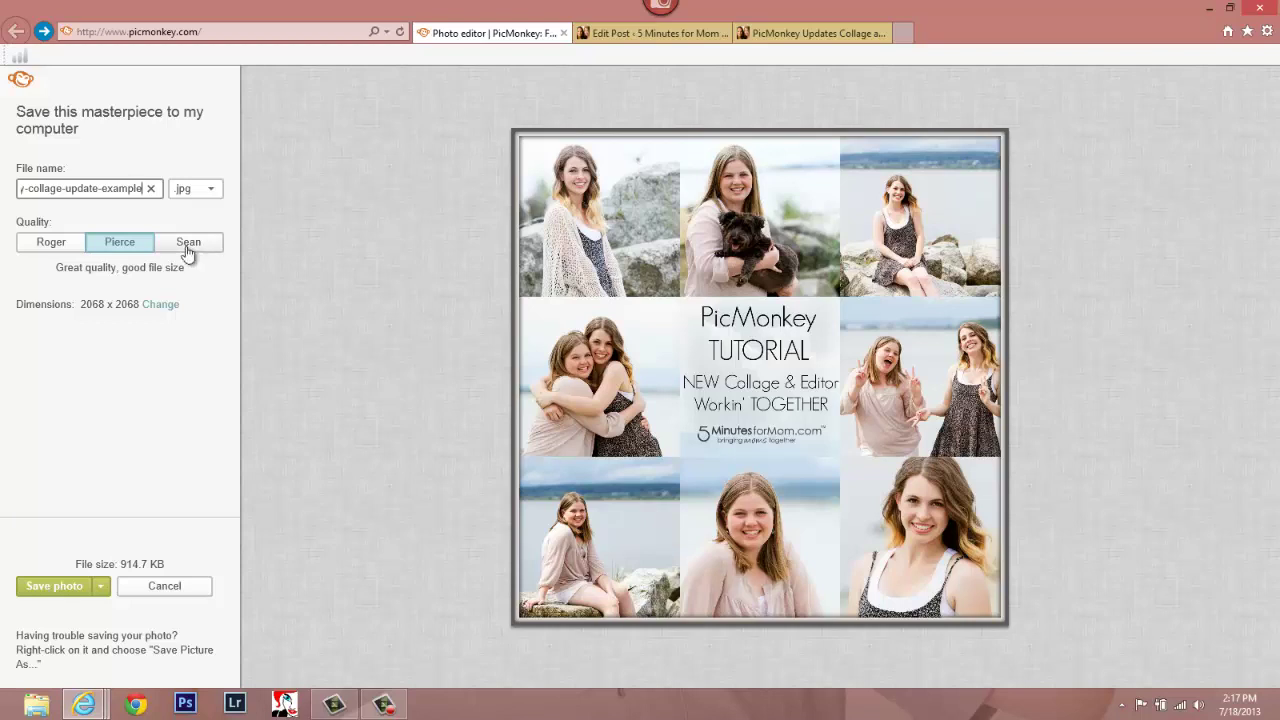
click(188, 253)
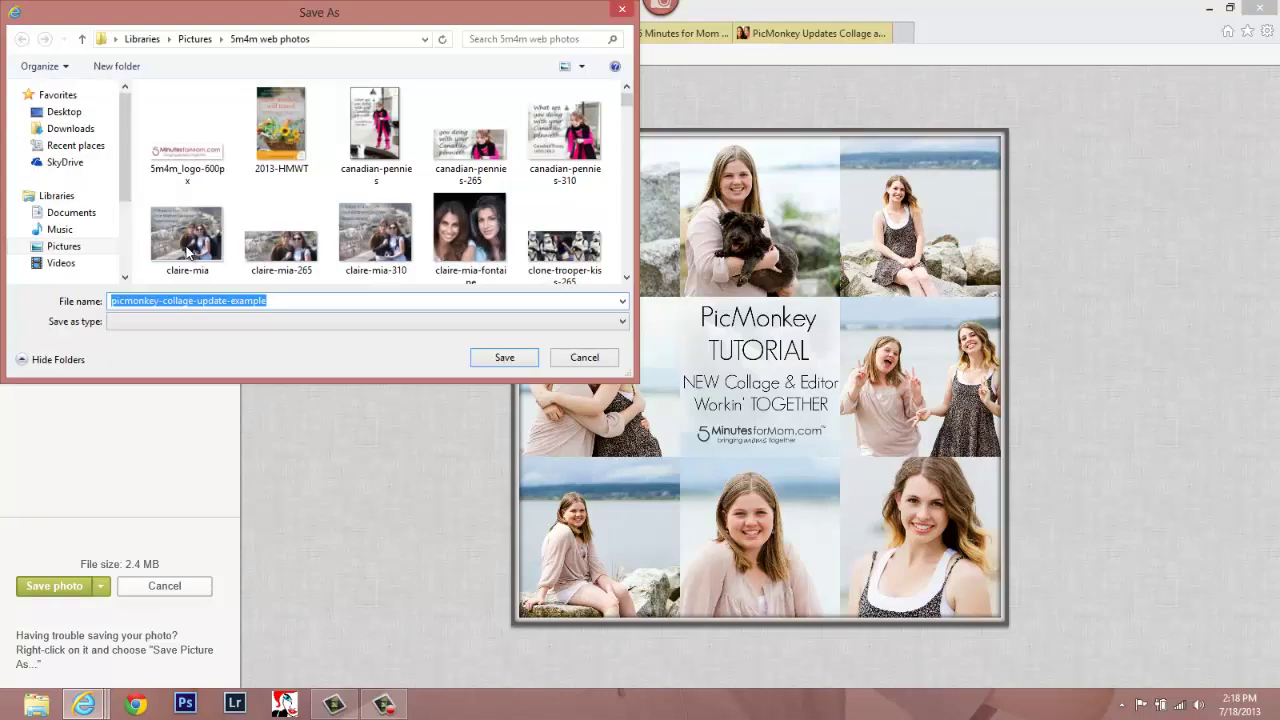
key(Return)
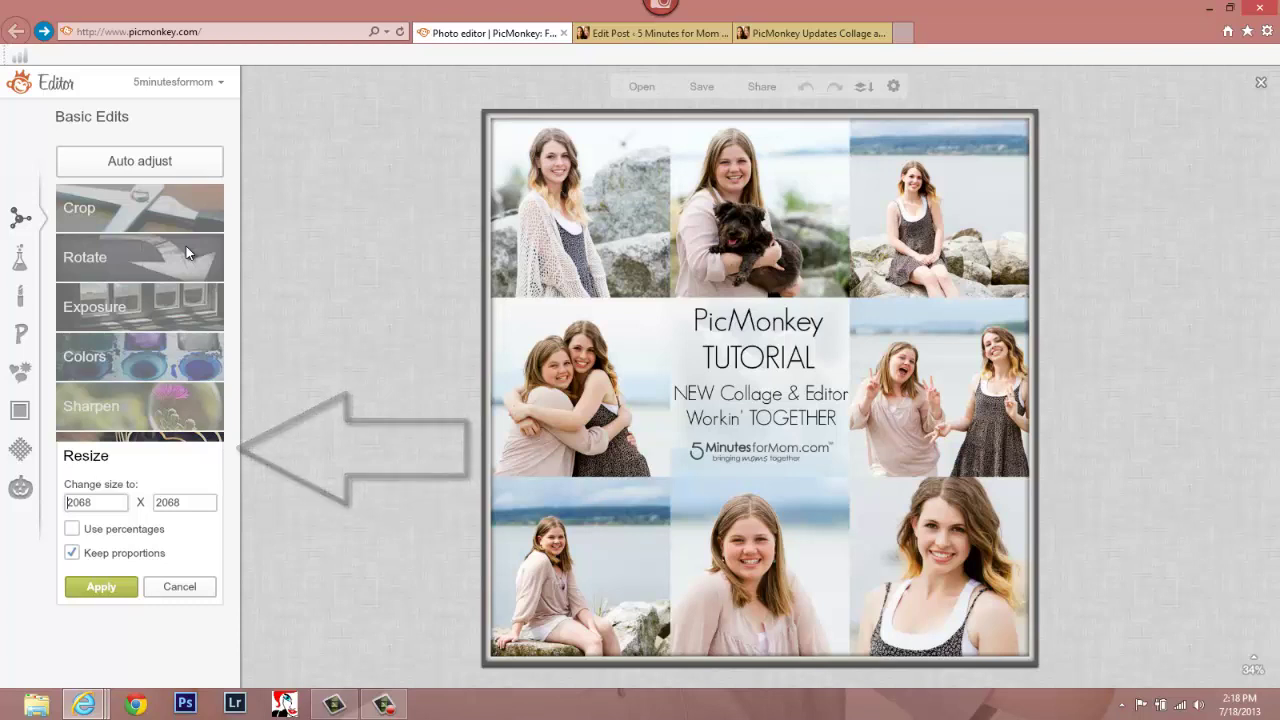
- Resize the collage to 590 x 590 pixels, keeping its proportions
click(92, 503)
double_click(90, 502)
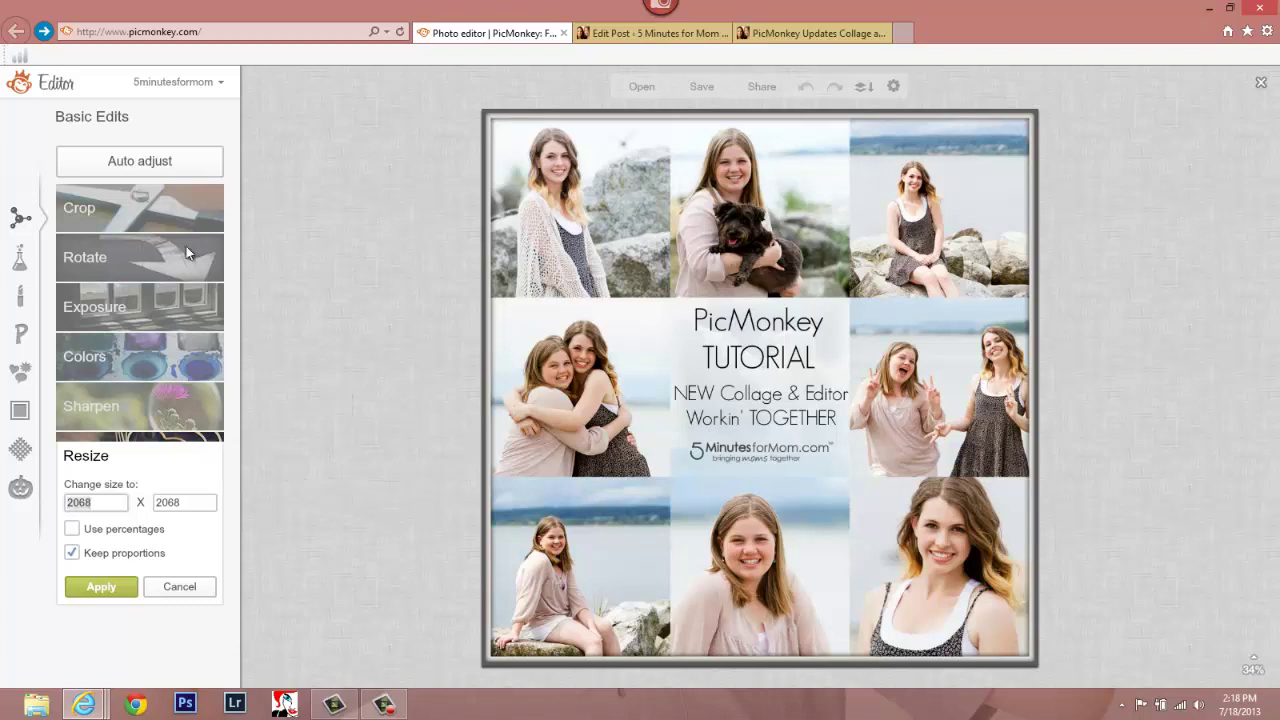
text(590)
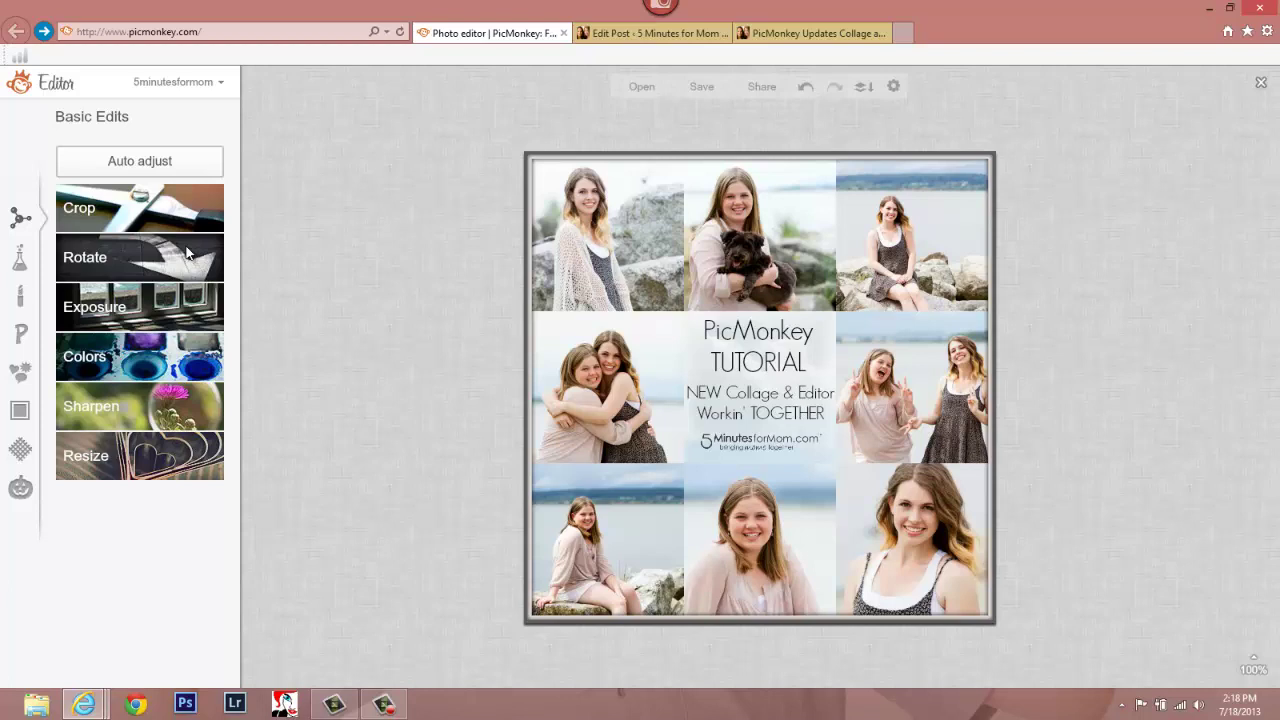
- Start saving the resized collage and name the file picmonkey-collage-update-ex-590px
key(ctrl+s)
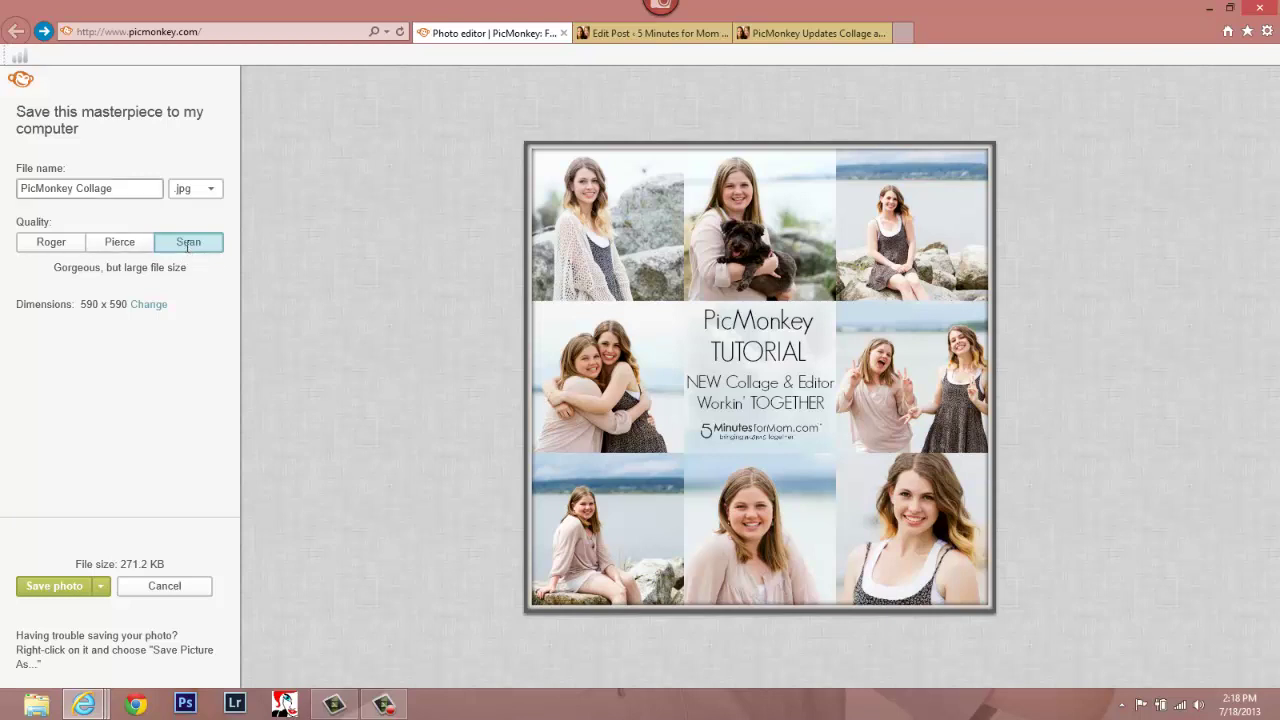
click(125, 188)
key(ctrl+a)
text(p)
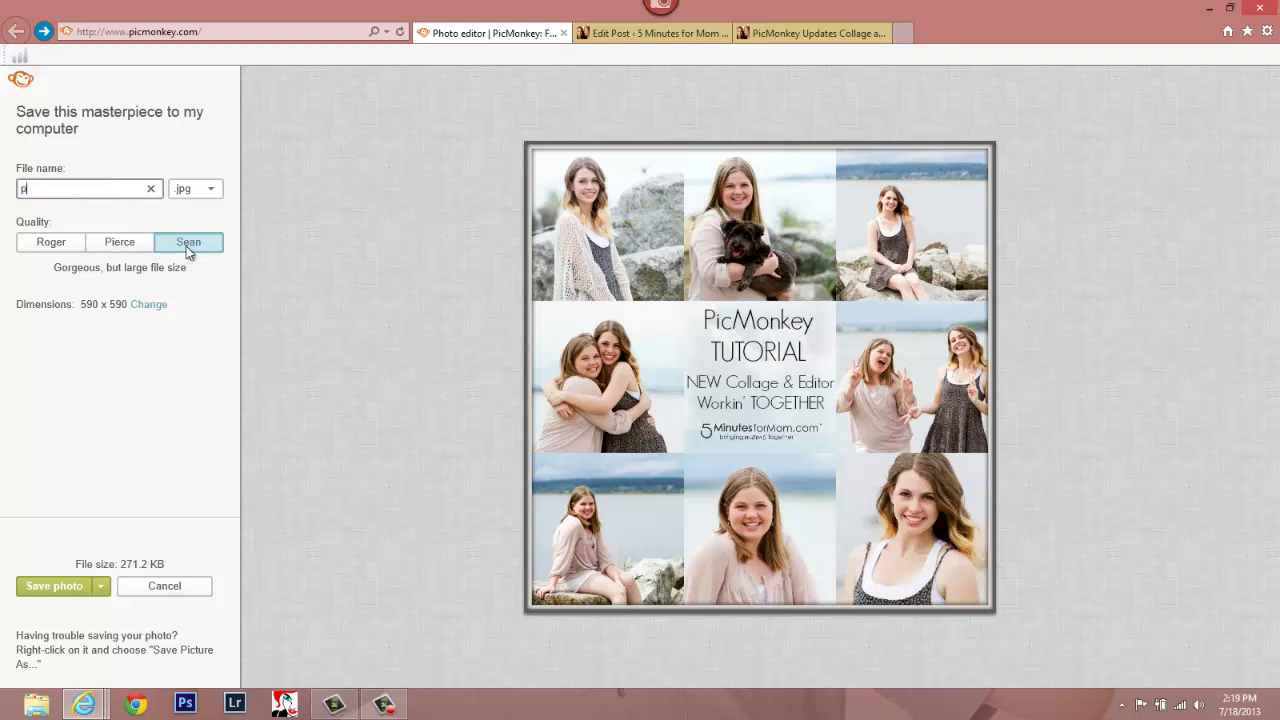
text(icmonkey-collage-upd)
text(ate-5)
key(BackSpace)
text(ex-590px)
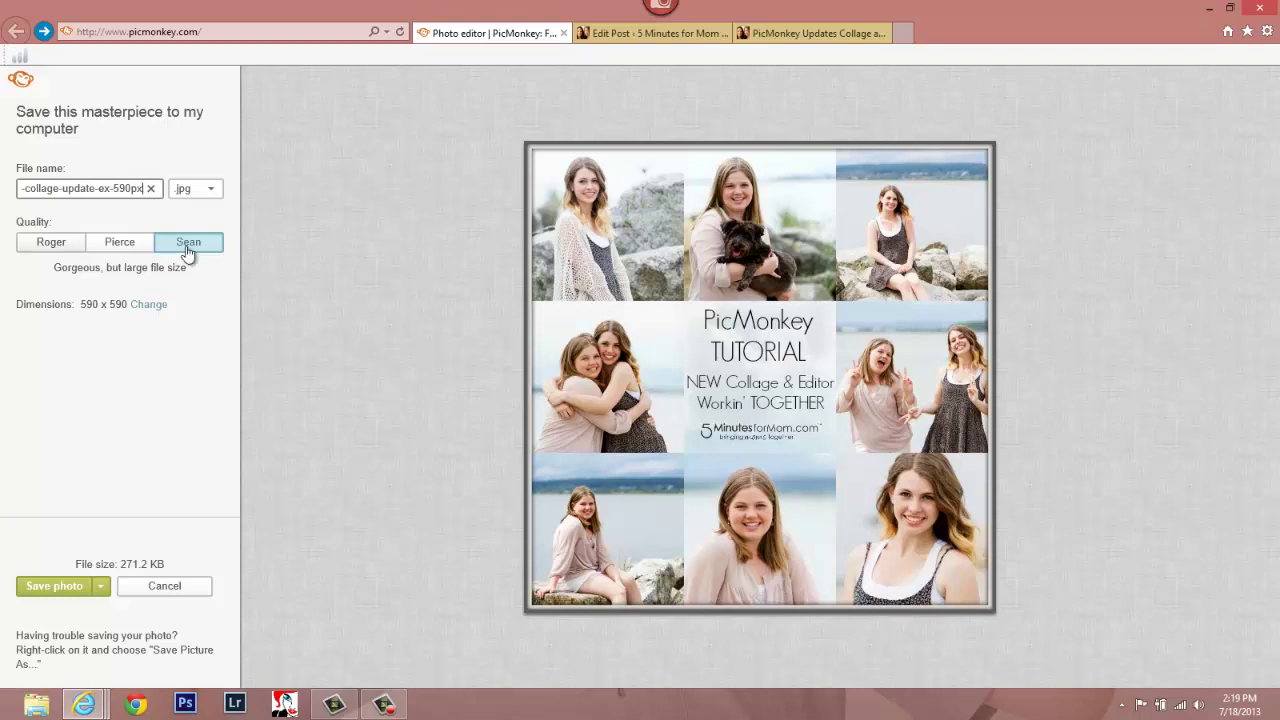
- Compare the Pierce quality, choose Roger quality, and save the resized copy in the 5m4m web photos folder
click(186, 246)
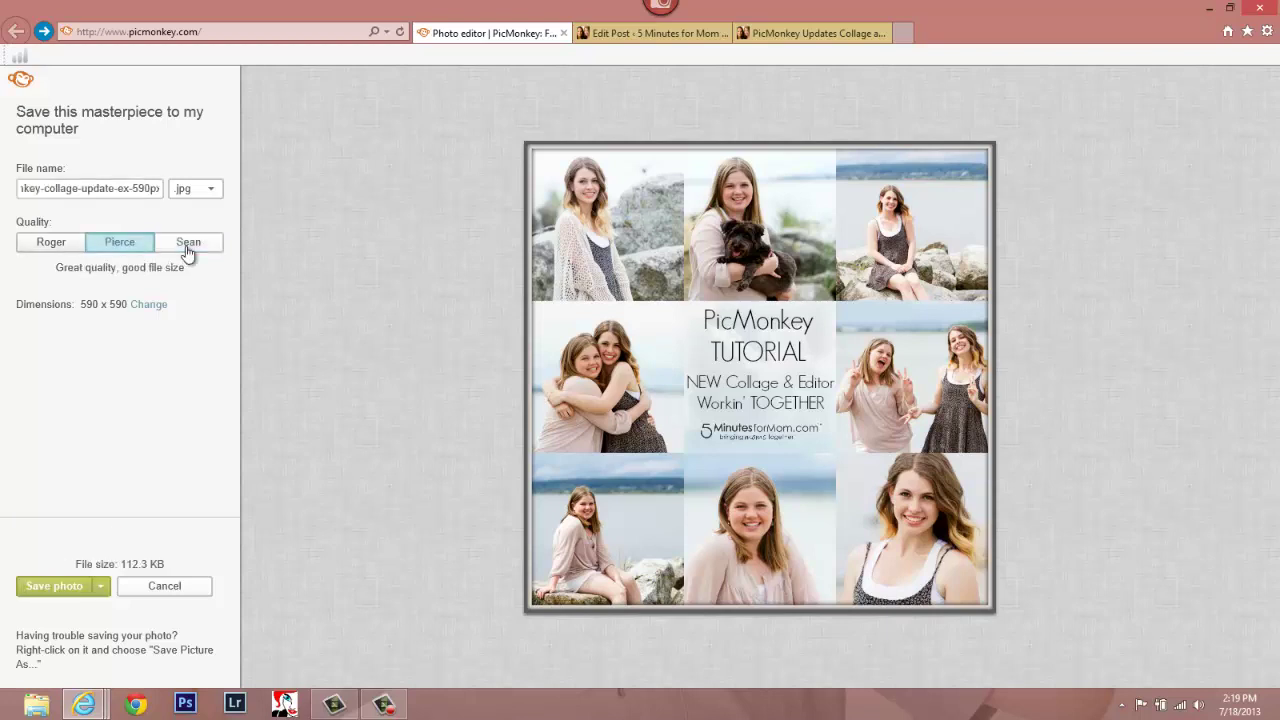
click(51, 243)
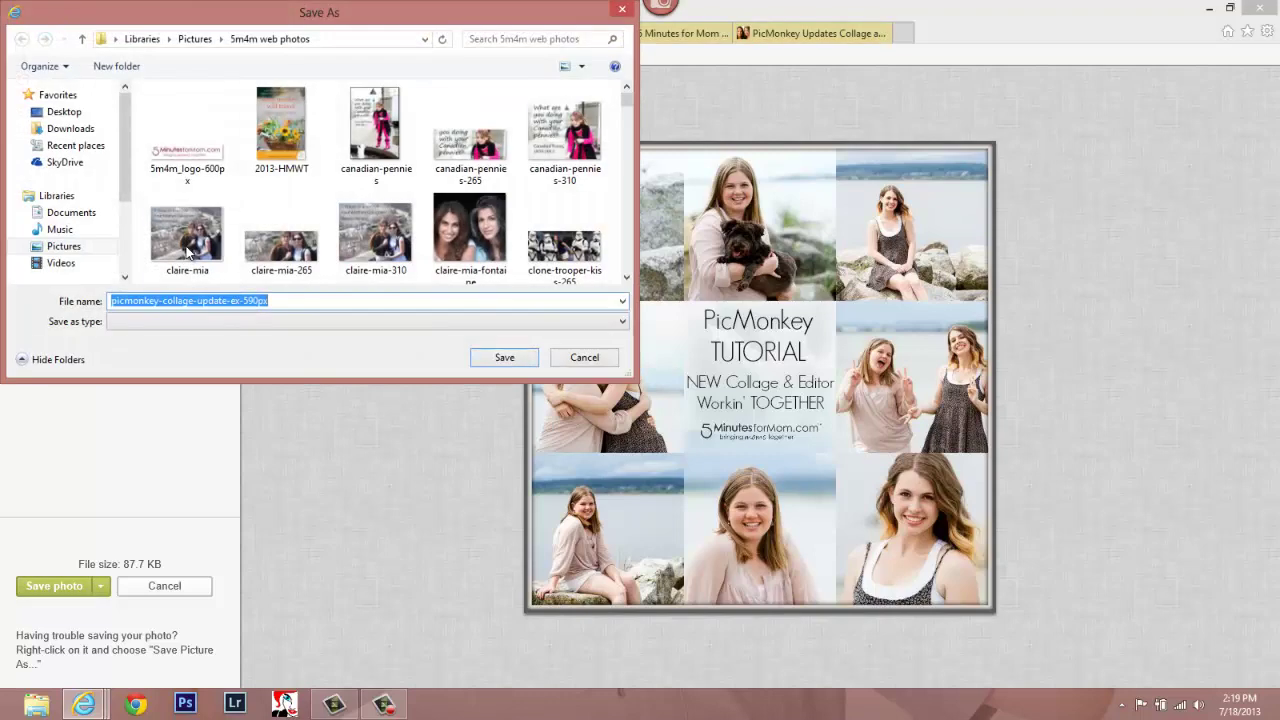
key(Return)
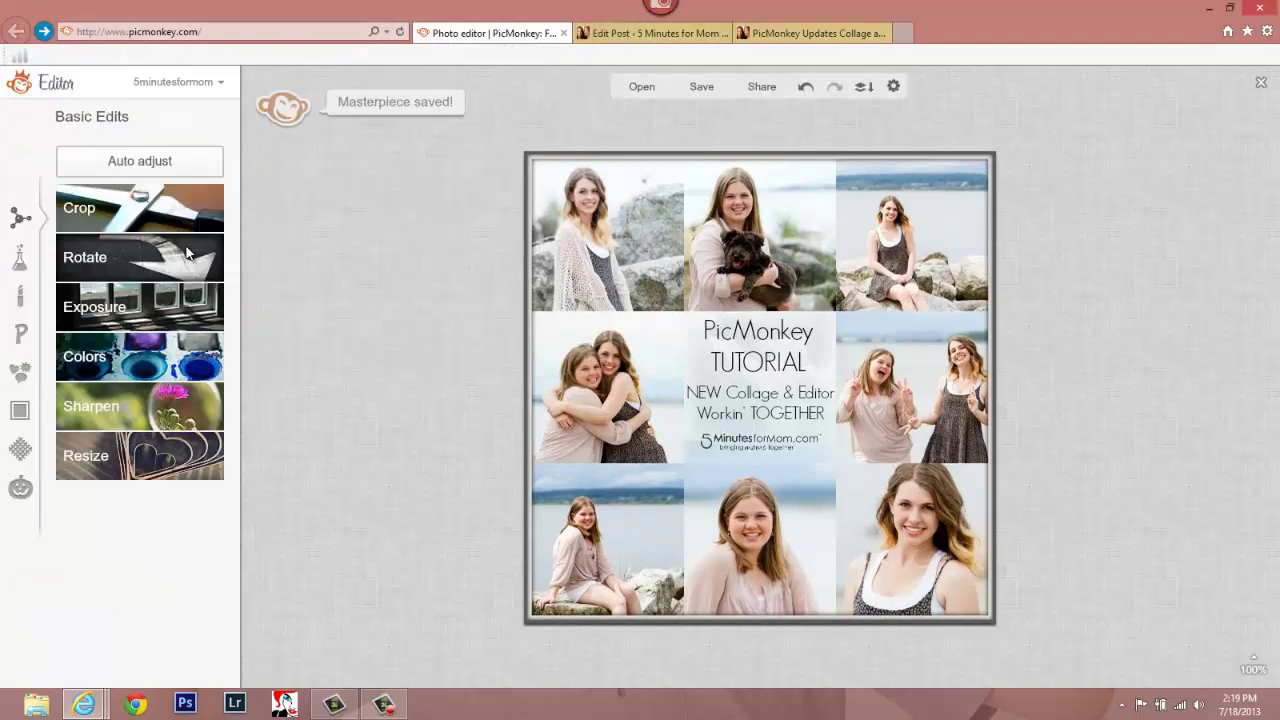